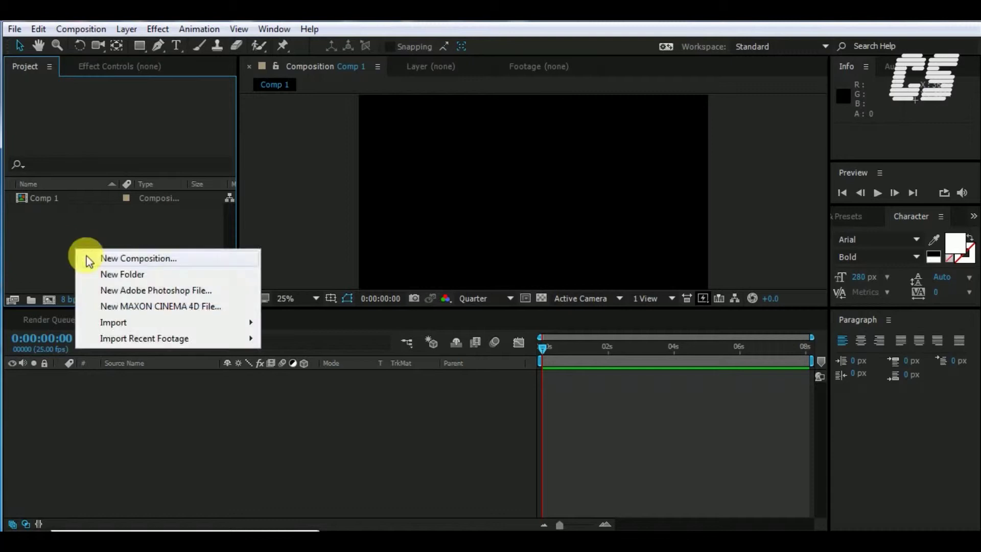
# Step: Open and dismiss the timeline's new-item and import menus
pyautogui.click(96, 234)
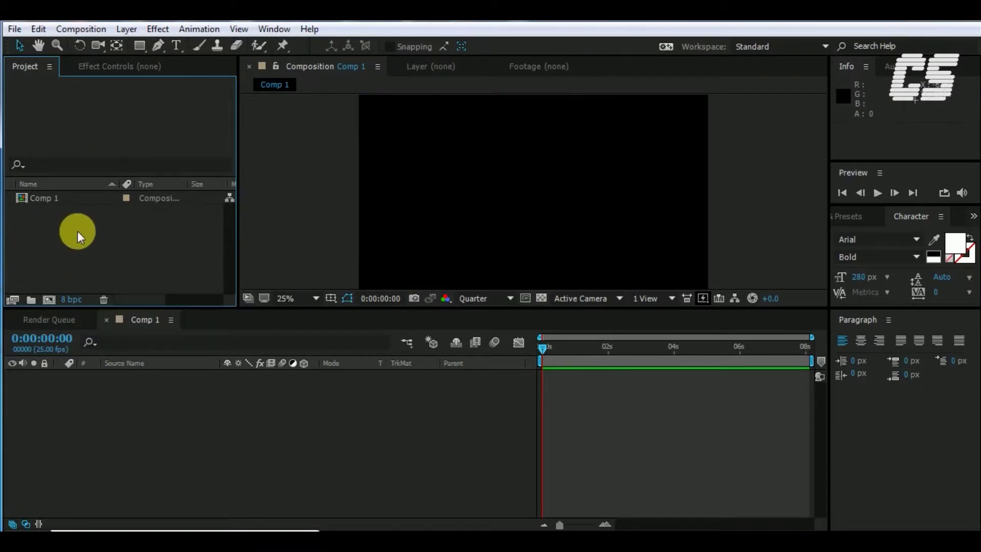
pyautogui.rightClick(78, 231)
pyautogui.moveTo(148, 306)
pyautogui.click(334, 306)
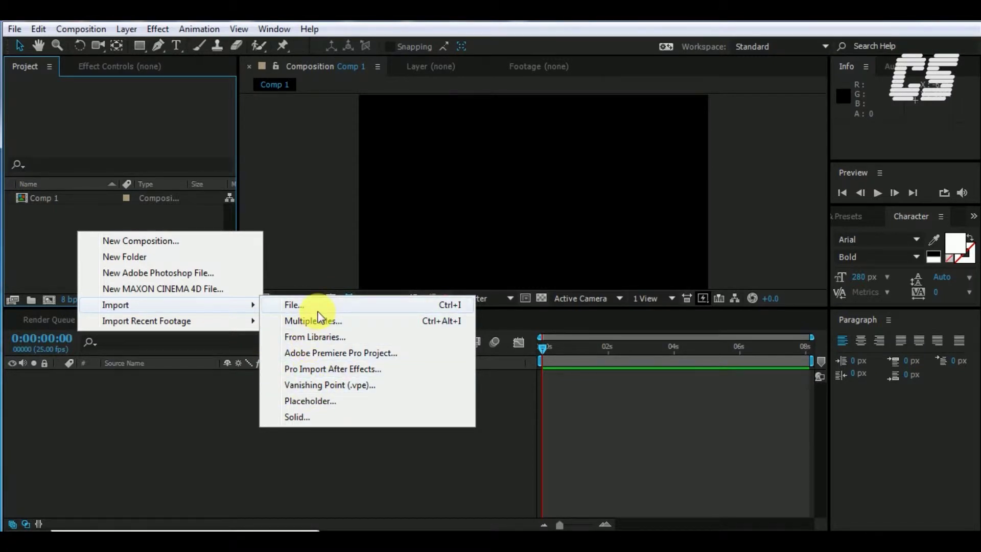
pyautogui.click(126, 416)
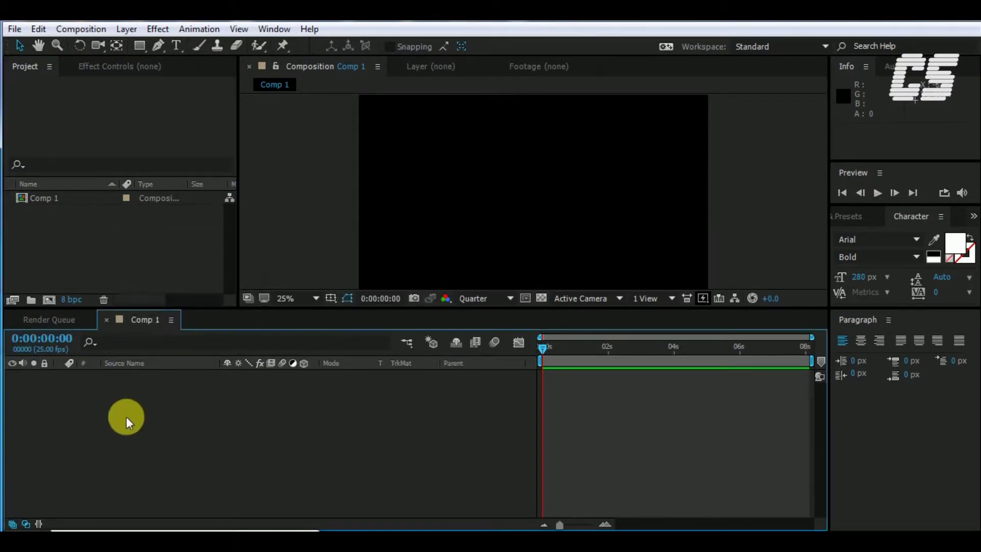
# Step: Add a new text layer to Comp 1 and type the word NEWS
pyautogui.rightClick(127, 416)
pyautogui.click(176, 45)
pyautogui.click(440, 195)
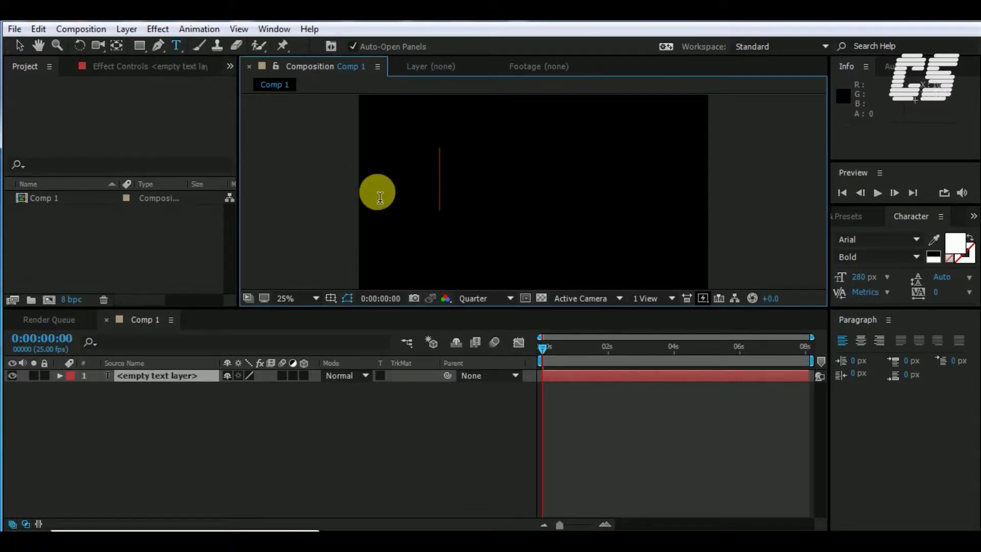
pyautogui.write('new')
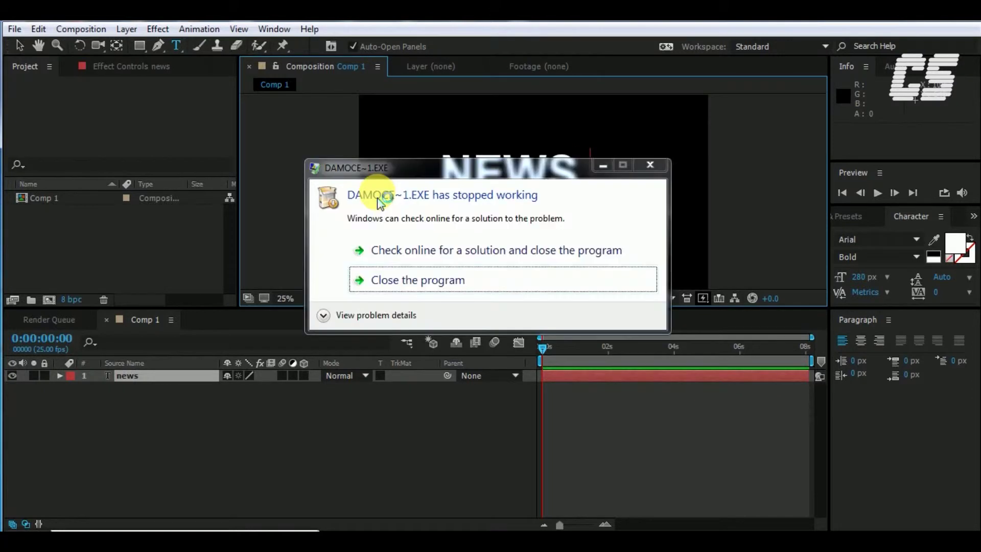
# Step: Dismiss the crash error, close the crashed helper, and return to the Selection tool
pyautogui.click(405, 279)
pyautogui.click(20, 45)
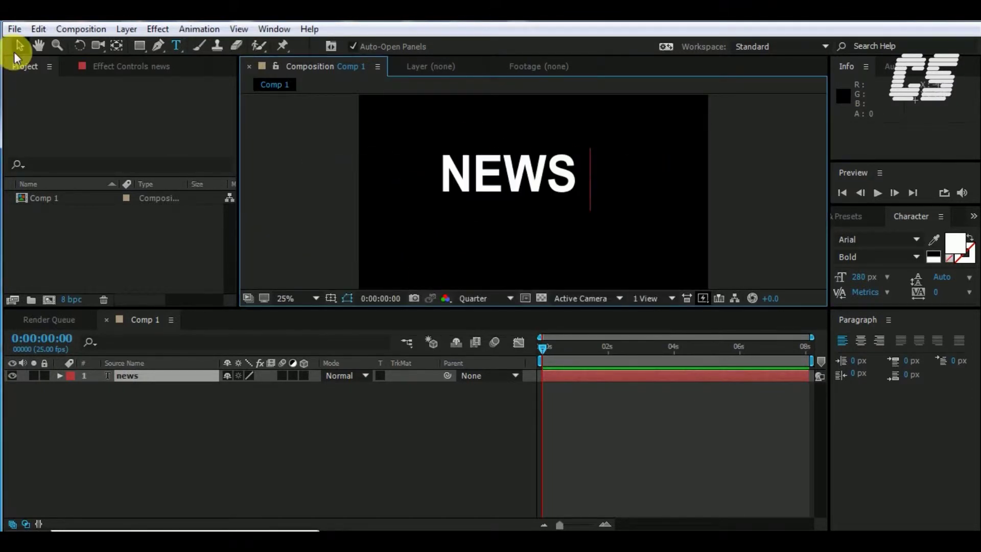
pyautogui.click(513, 174)
# Step: Shift the NEWS text down-right, then zoom to 100% and frame the N
pyautogui.moveTo(512, 171); pyautogui.dragTo(546, 217)
pyautogui.click(159, 46)
pyautogui.moveTo(591, 309); pyautogui.dragTo(602, 442)
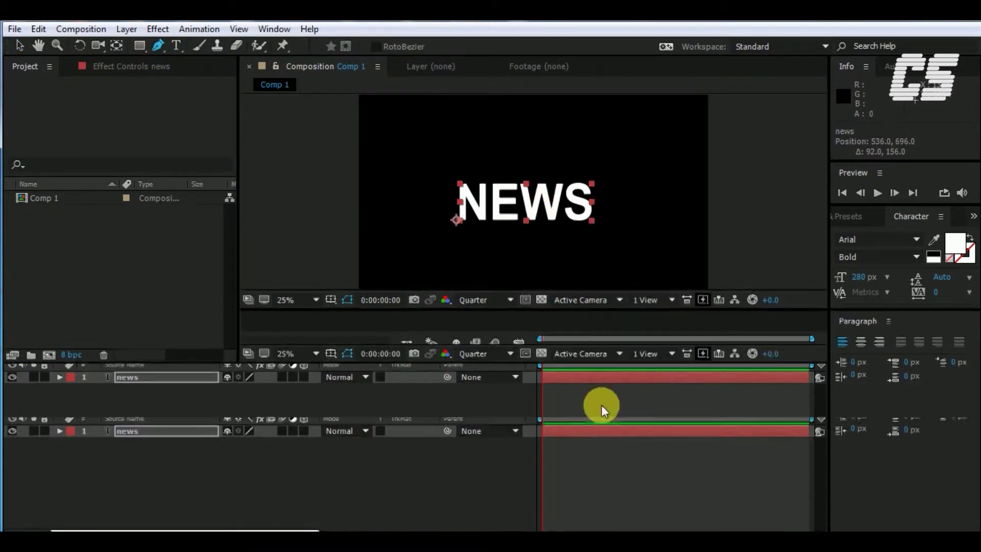
pyautogui.scroll(4, 568, 317)
pyautogui.moveTo(536, 296); pyautogui.dragTo(640, 248)
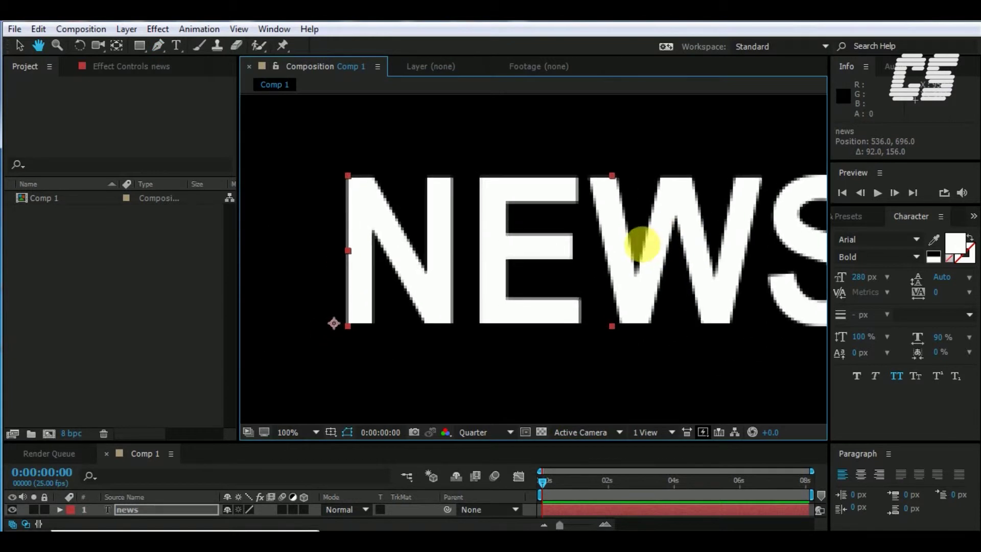
# Step: Trace a closed Pen mask around the outline of the N
pyautogui.click(345, 324)
pyautogui.click(346, 175)
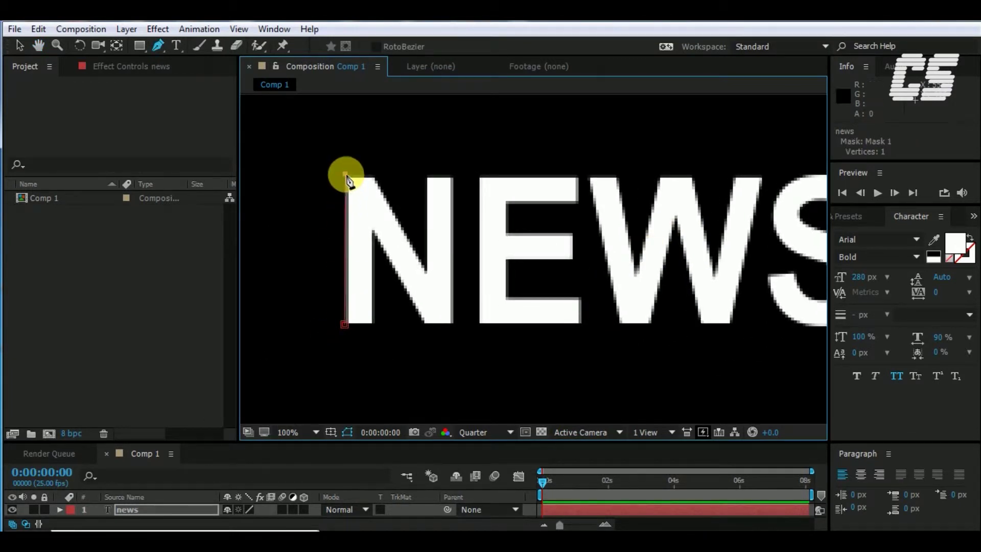
pyautogui.click(376, 178)
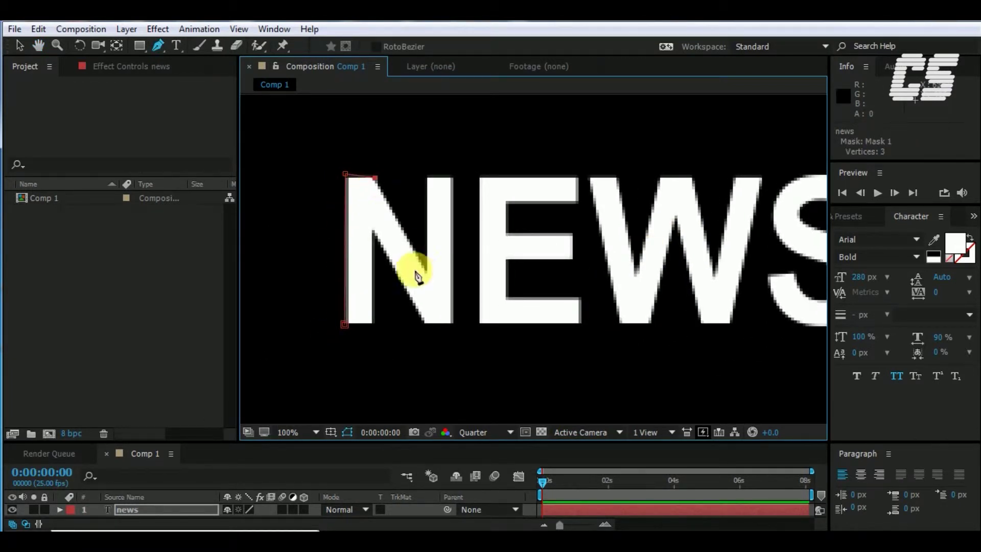
pyautogui.click(426, 270)
pyautogui.click(427, 177)
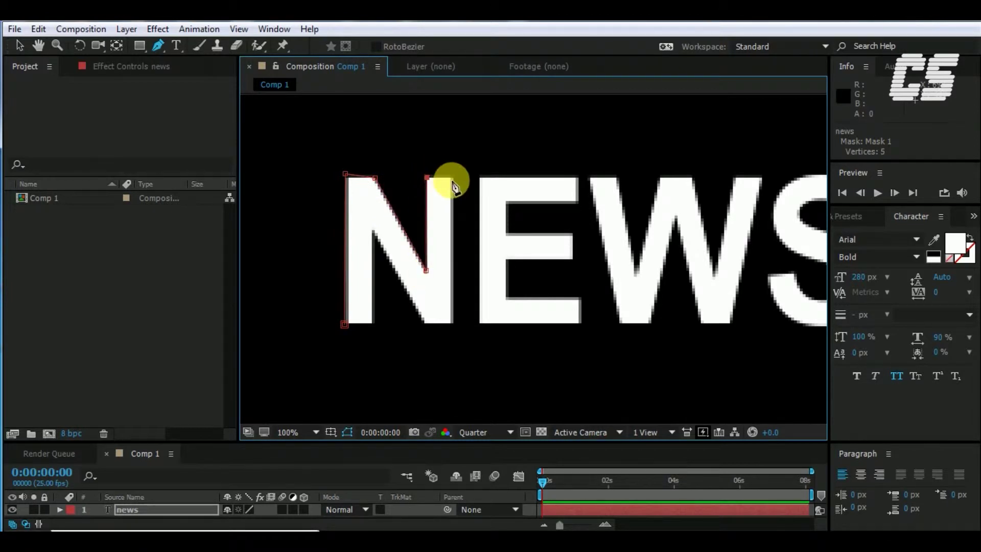
pyautogui.click(451, 178)
pyautogui.click(452, 323)
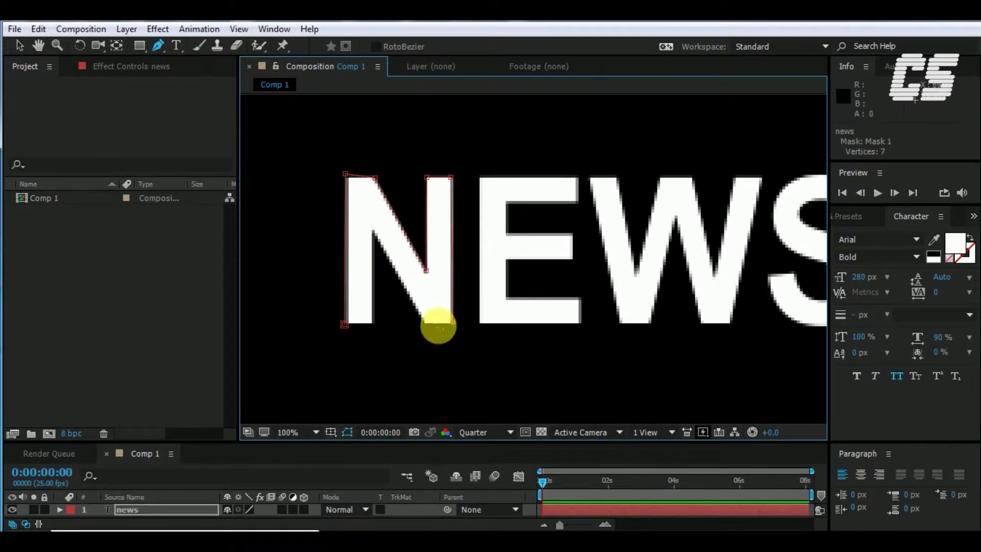
pyautogui.click(423, 323)
pyautogui.click(371, 230)
pyautogui.click(372, 323)
pyautogui.click(345, 324)
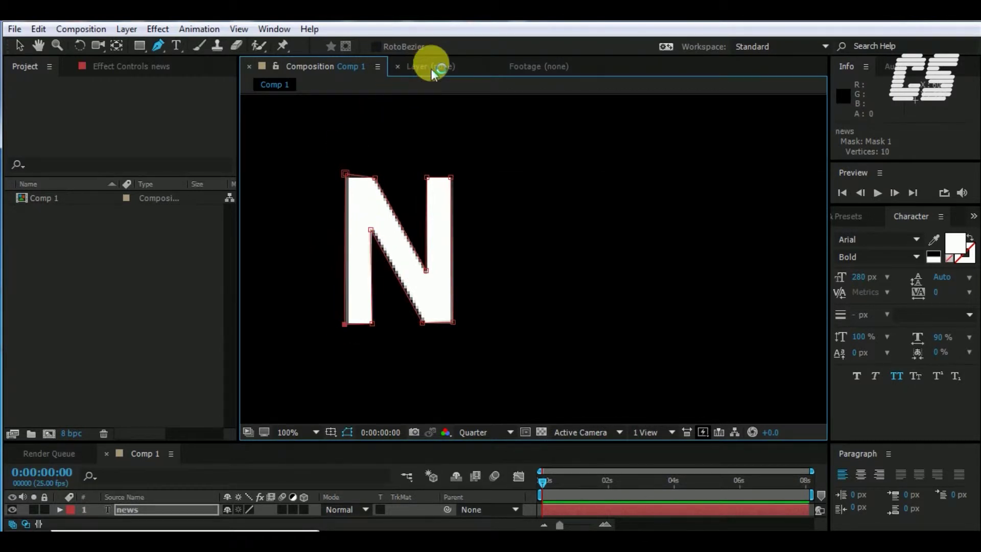
# Step: Undo the mask and move the NEWS text to the comp centre
pyautogui.hotkey('ctrl', 'z')
pyautogui.hotkey('ctrl', 'z')
pyautogui.hotkey('ctrl', 'z')
pyautogui.hotkey('ctrl', 'z')
pyautogui.hotkey('ctrl', 'z')
pyautogui.hotkey('ctrl', 'z')
pyautogui.hotkey('ctrl', 'z')
pyautogui.hotkey('ctrl', 'z')
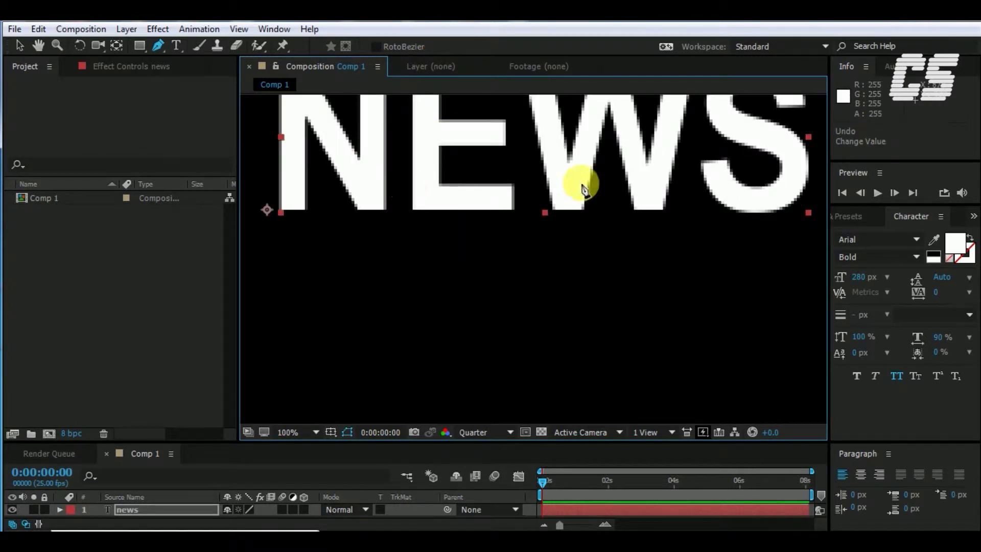
pyautogui.moveTo(580, 186); pyautogui.dragTo(598, 290)
pyautogui.click(19, 45)
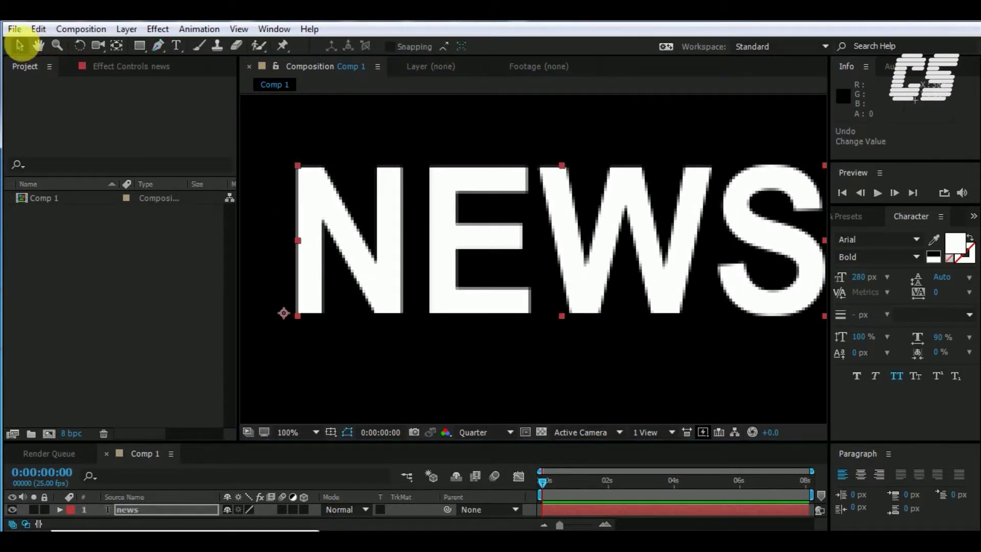
pyautogui.click(117, 528)
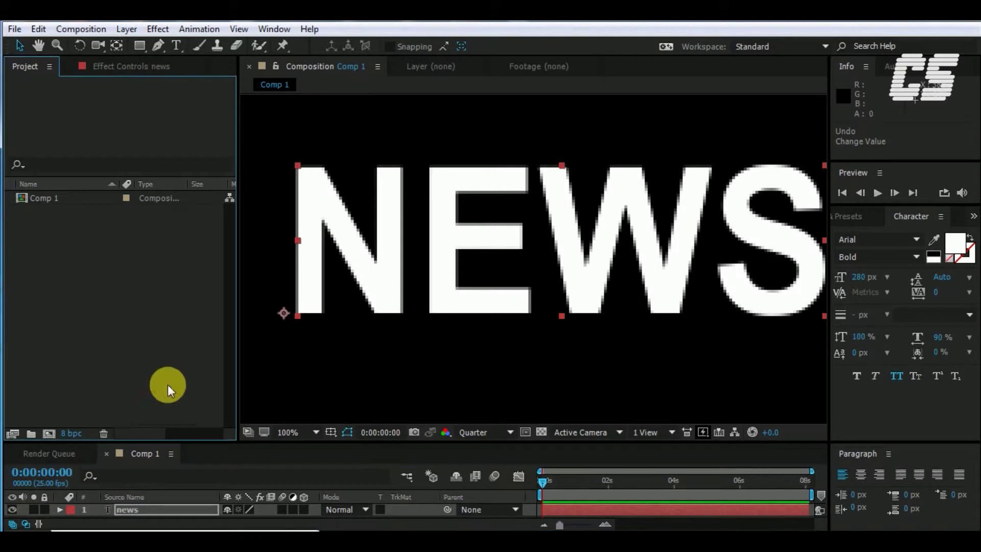
# Step: Enlarge the timeline, deselect the NEWS layer, and zoom the view to 100%
pyautogui.press(',')
pyautogui.moveTo(285, 448); pyautogui.dragTo(278, 325)
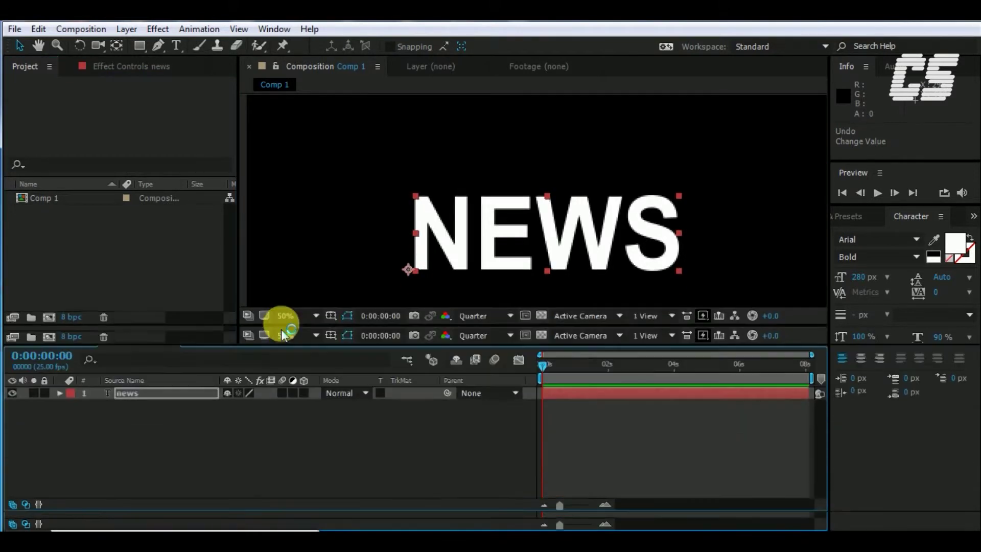
pyautogui.click(188, 431)
pyautogui.press('.')
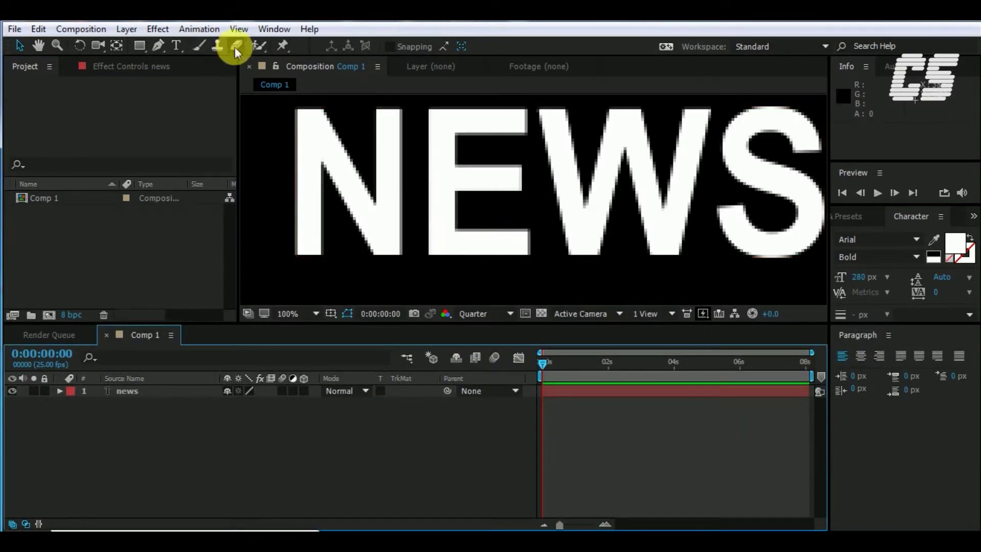
pyautogui.click(158, 45)
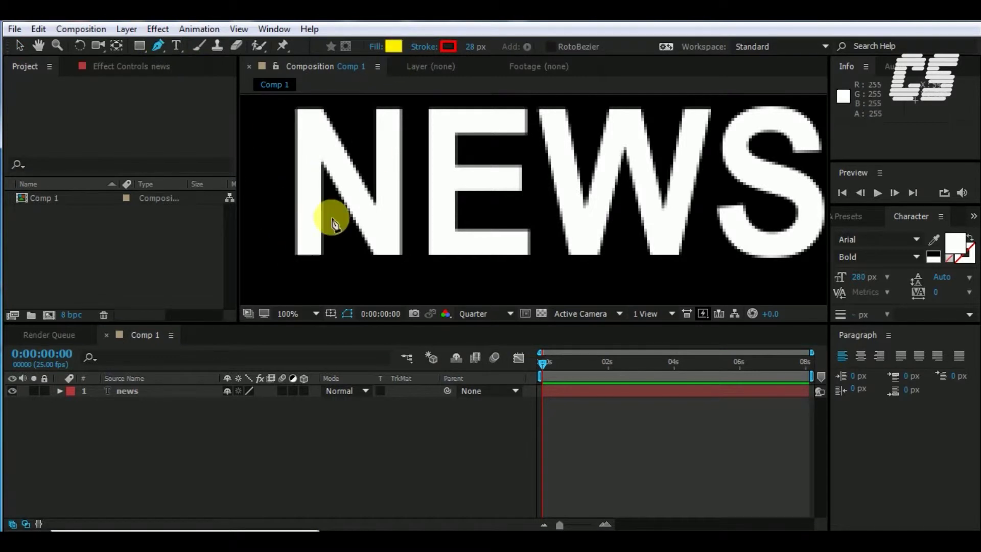
# Step: Trace the N's corners as a new Shape Layer 1 path and open its Fill Options
pyautogui.click(294, 253)
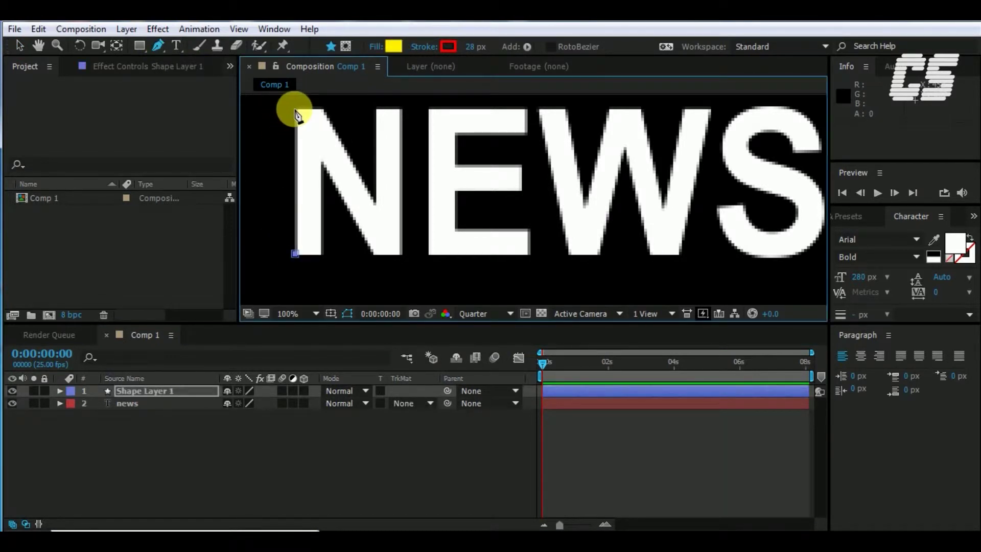
pyautogui.click(321, 108)
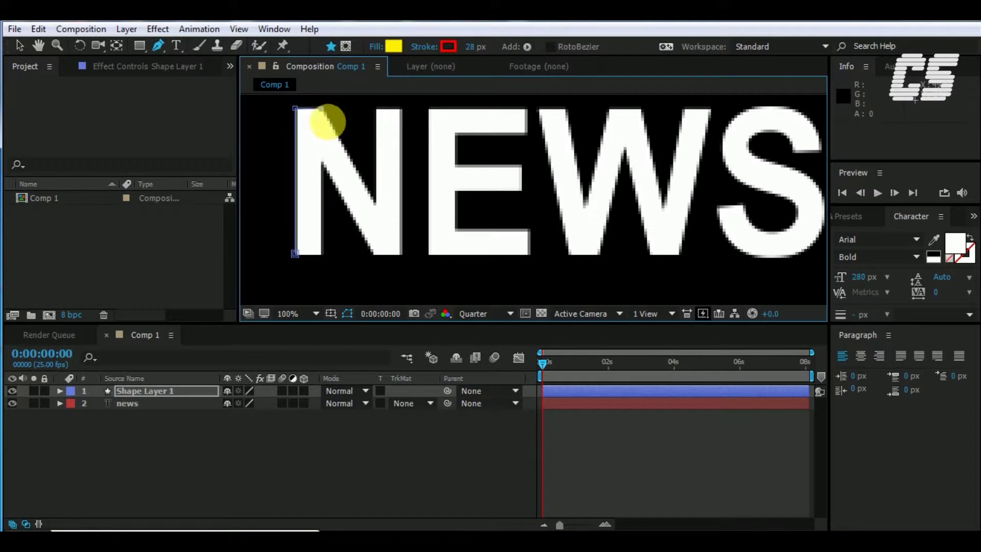
pyautogui.click(375, 203)
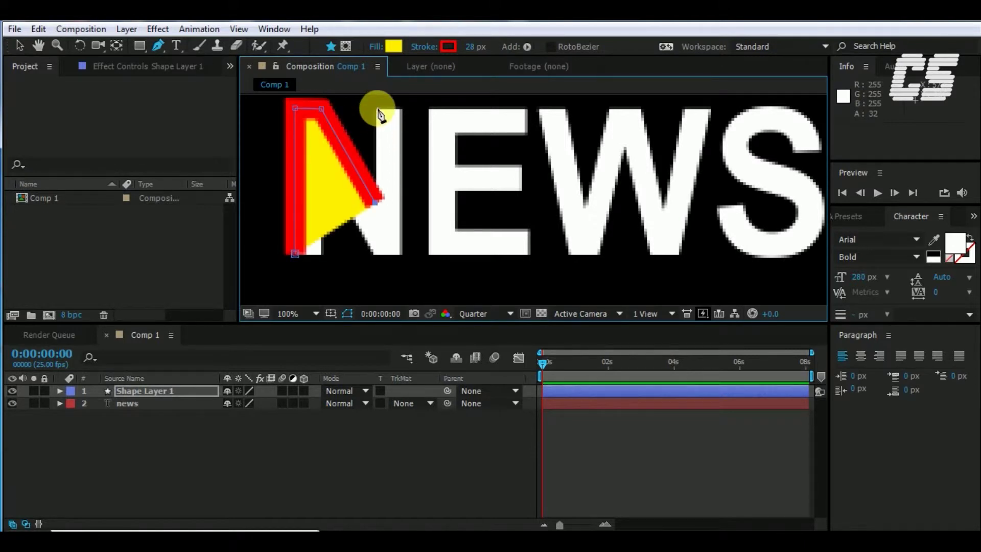
pyautogui.click(376, 108)
pyautogui.click(400, 106)
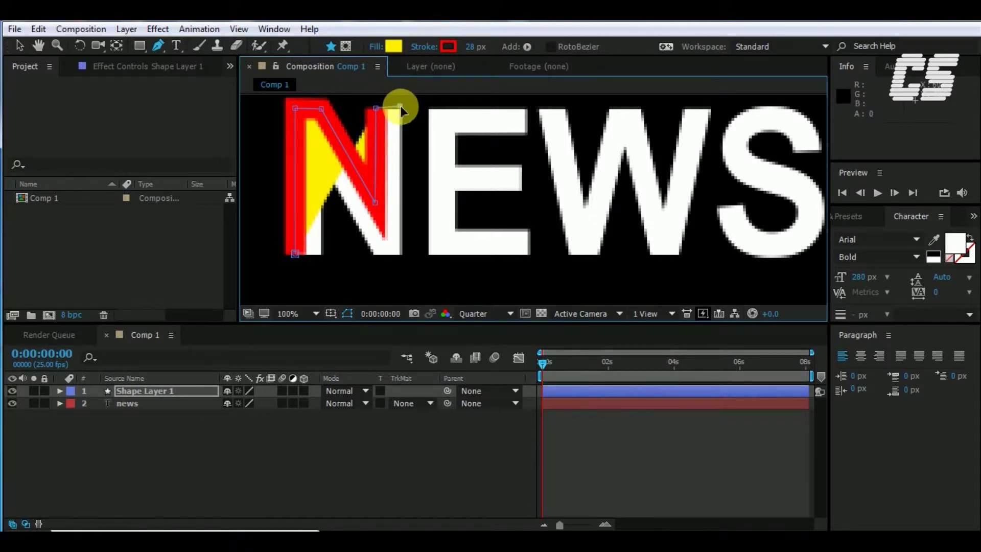
pyautogui.click(402, 255)
pyautogui.click(374, 254)
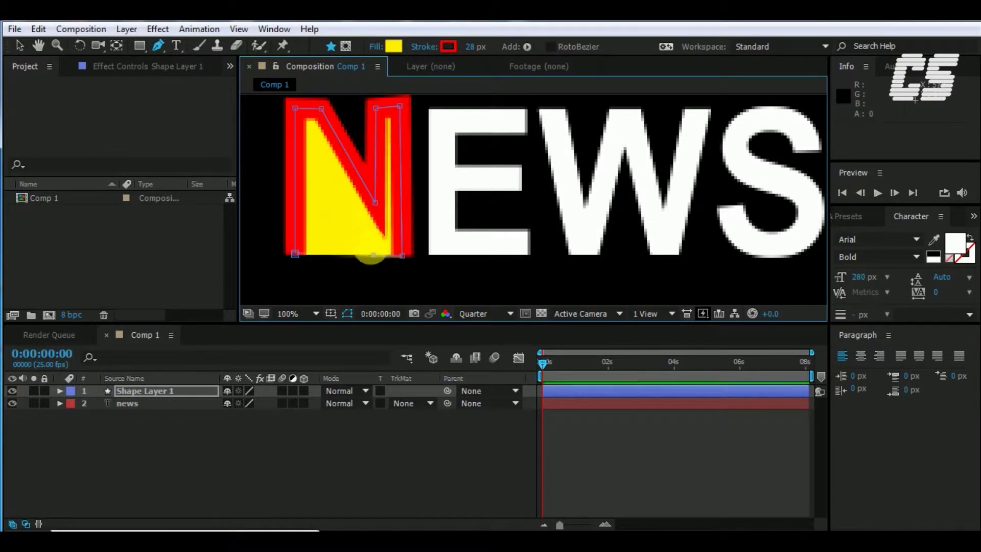
pyautogui.click(376, 46)
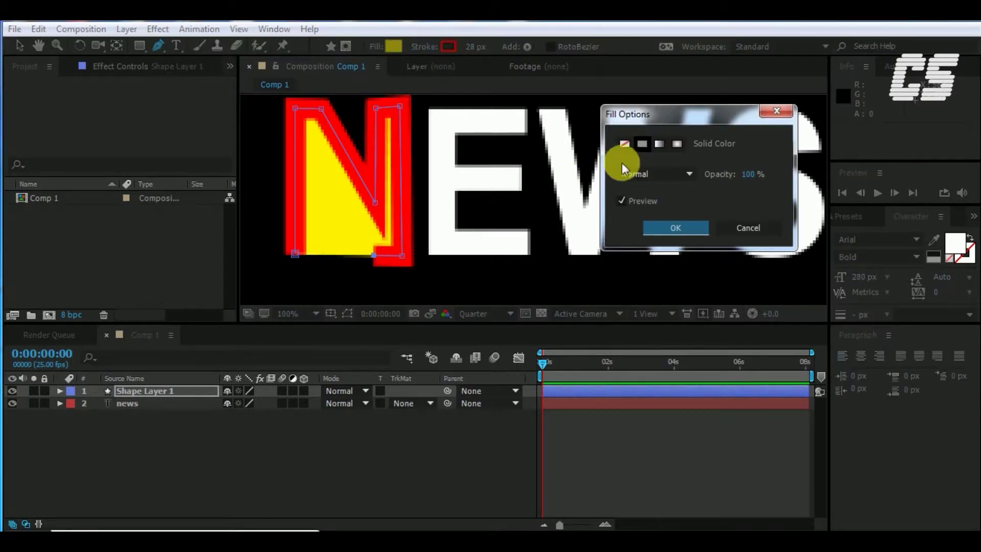
# Step: Set Shape Layer 1's fill to None, add and undo an extra N point, then pick Selection
pyautogui.click(625, 144)
pyautogui.click(673, 229)
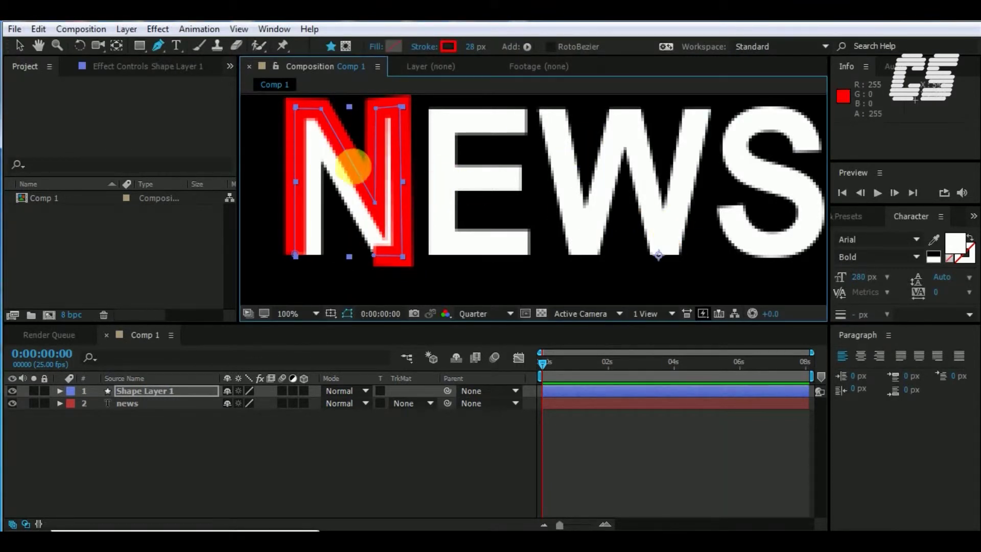
pyautogui.click(322, 162)
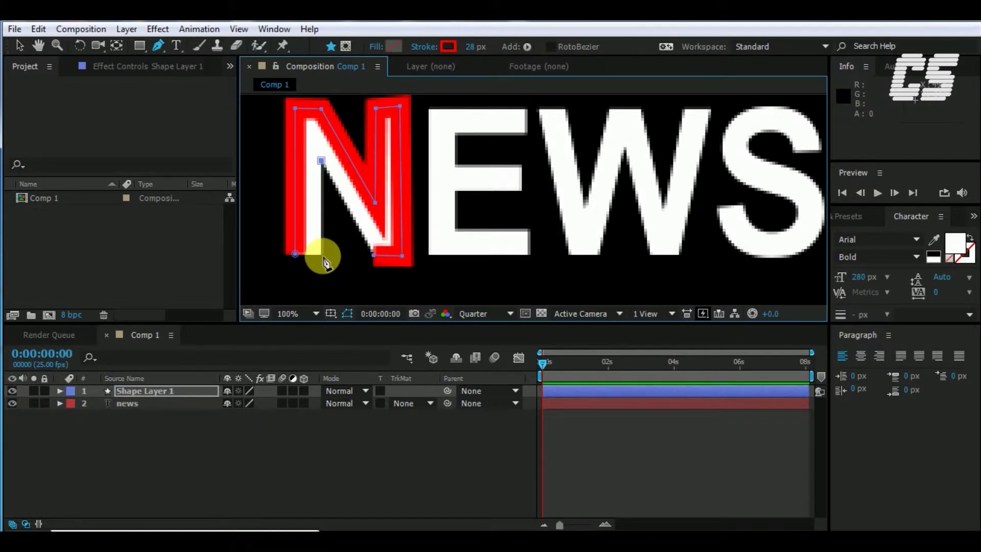
pyautogui.click(294, 253)
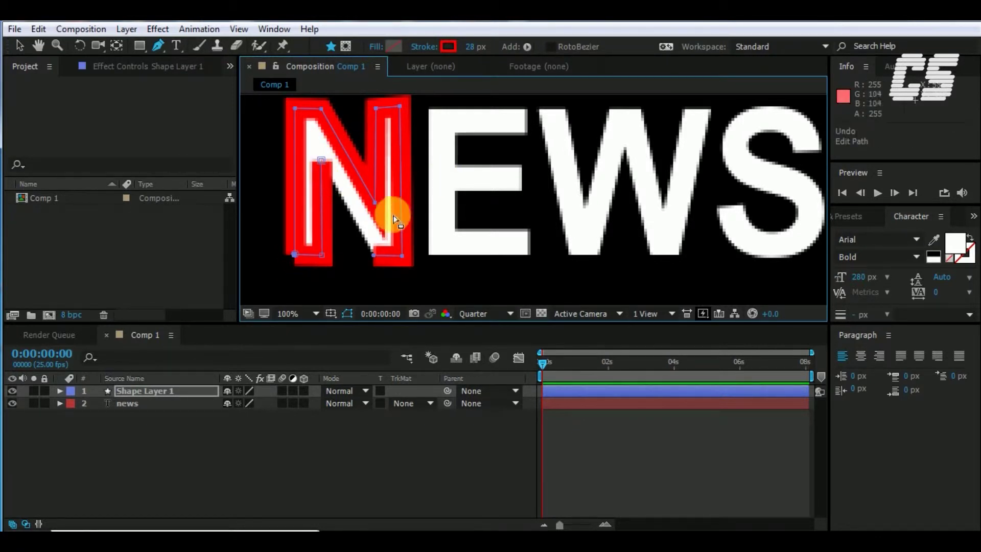
pyautogui.hotkey('ctrl', 'z')
pyautogui.click(342, 46)
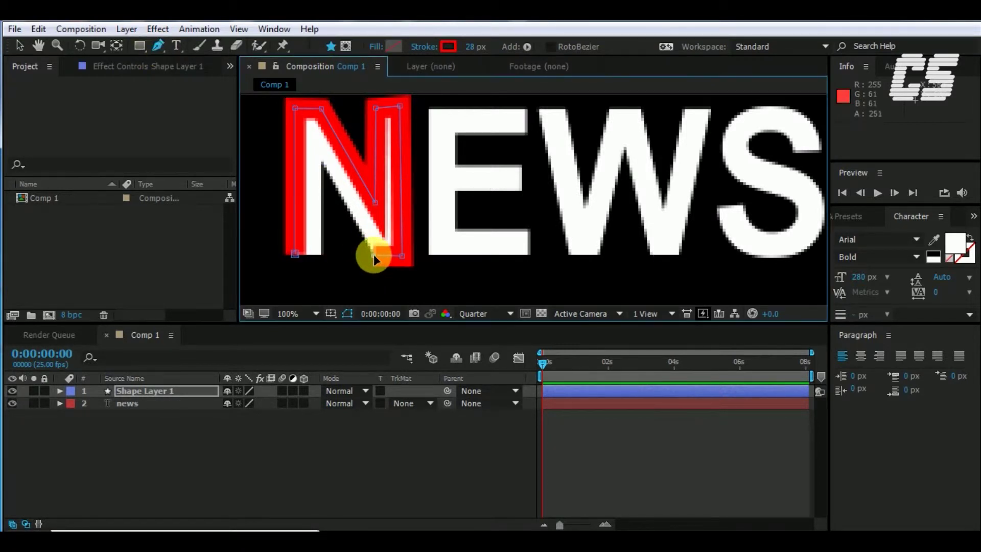
pyautogui.keyDown('ctrl'); pyautogui.click(373, 255); pyautogui.keyUp('ctrl')
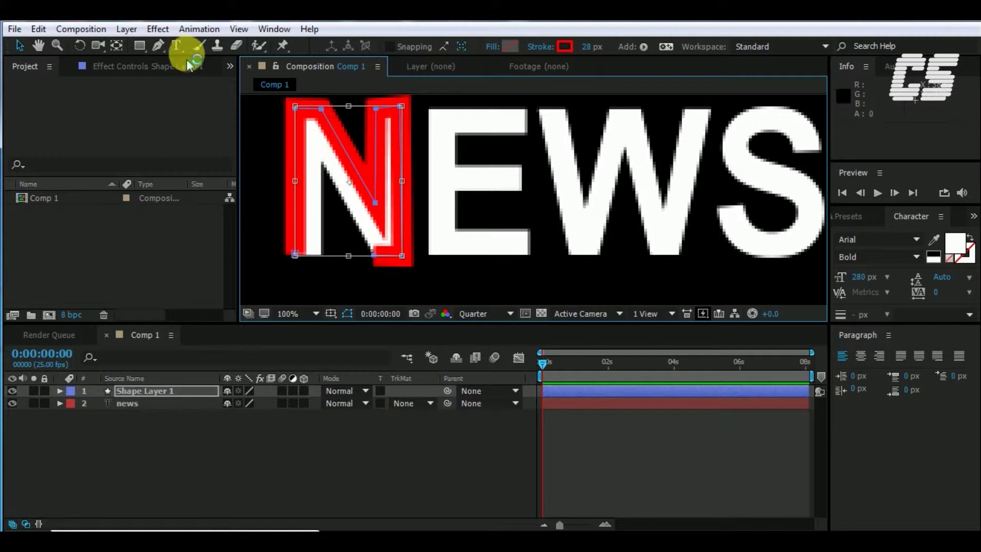
# Step: Try the path-editing tools, adding and dragging vertices on the N path
pyautogui.moveTo(158, 45)
pyautogui.mouseDown()
pyautogui.moveTo(236, 54)
pyautogui.moveTo(207, 61)
pyautogui.mouseUp()
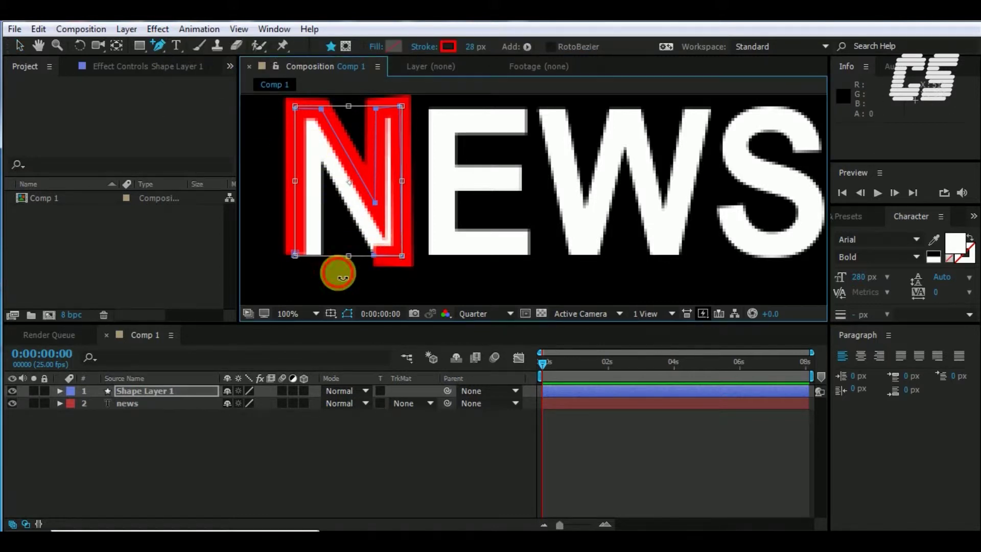
pyautogui.doubleClick(147, 391)
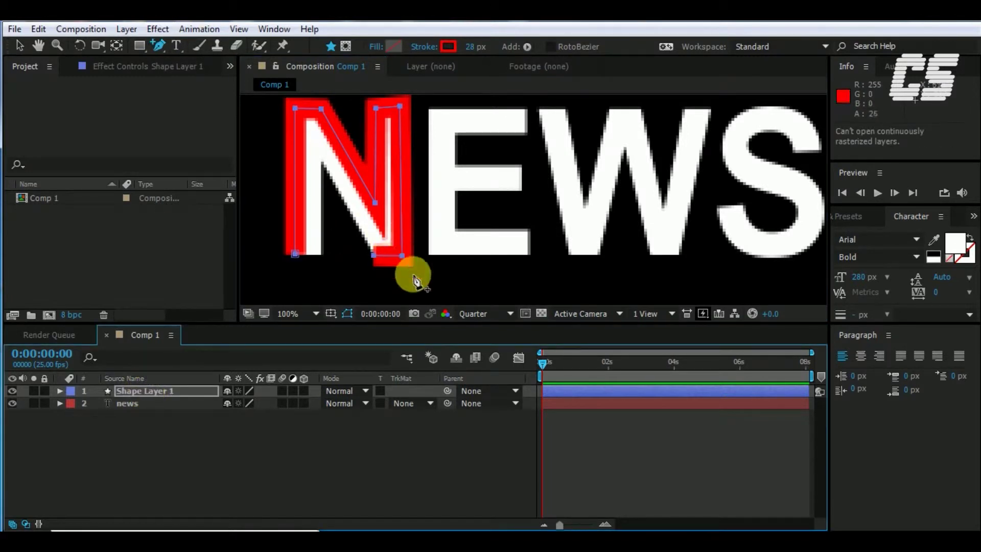
pyautogui.click(390, 257)
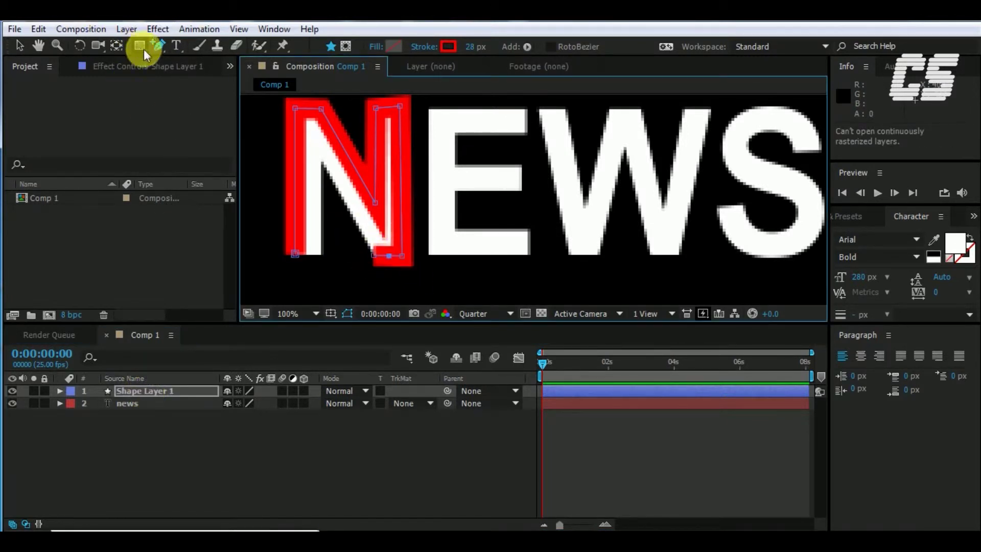
pyautogui.moveTo(373, 254); pyautogui.dragTo(353, 226)
pyautogui.moveTo(319, 156); pyautogui.dragTo(323, 162)
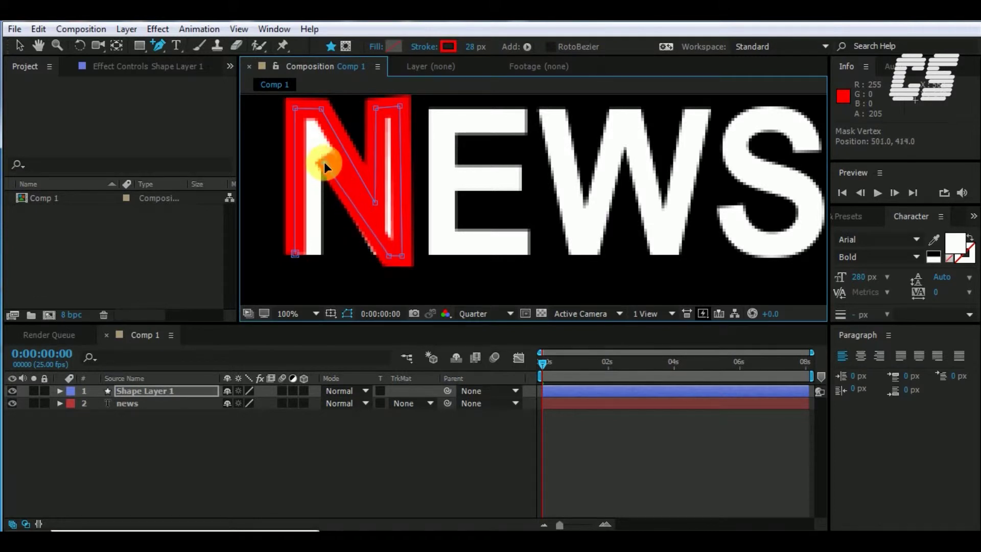
pyautogui.moveTo(157, 48); pyautogui.dragTo(191, 48)
pyautogui.click(324, 253)
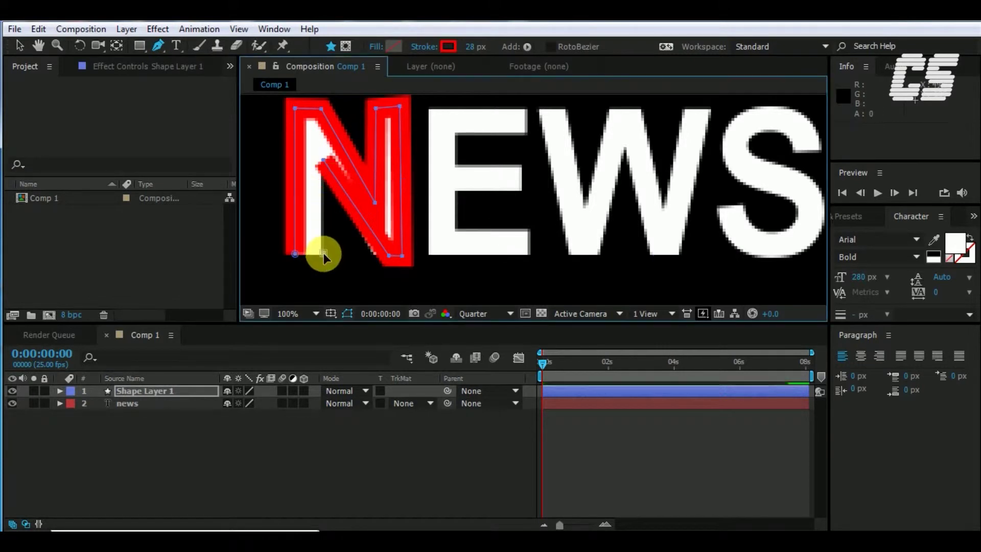
# Step: Undo that change and add vertices on the N's diagonal, pulling one down
pyautogui.hotkey('ctrl', 'z')
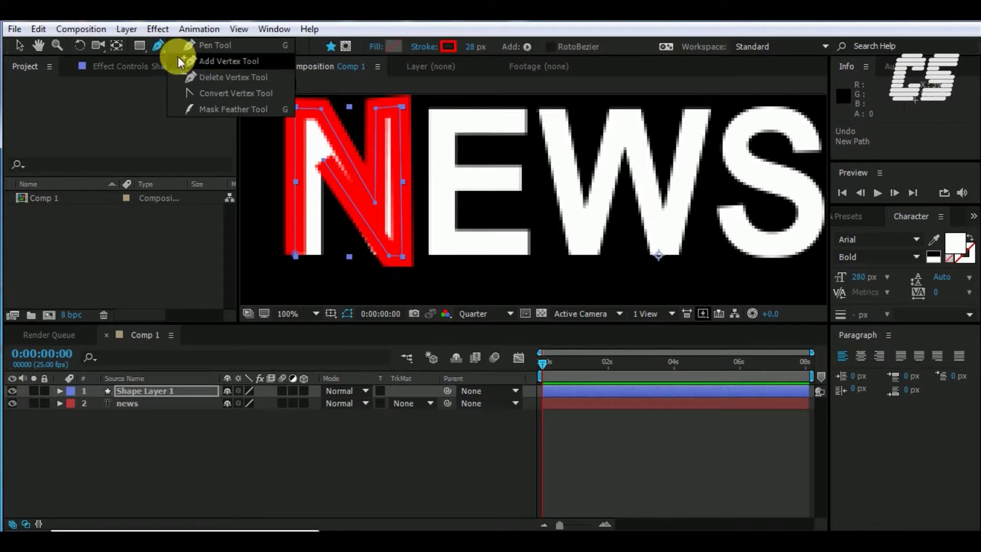
pyautogui.moveTo(158, 45); pyautogui.dragTo(205, 59)
pyautogui.click(345, 191)
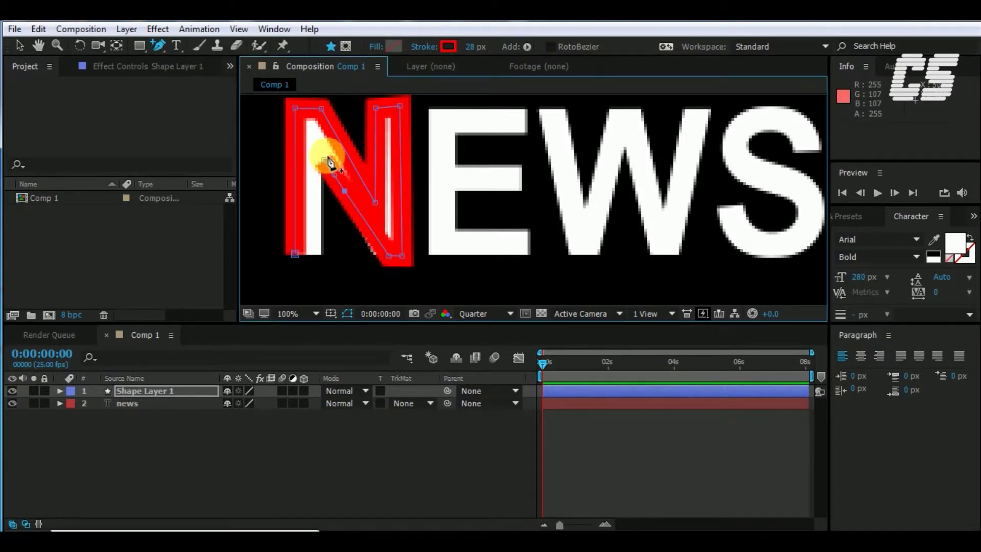
pyautogui.moveTo(327, 168)
pyautogui.mouseDown()
pyautogui.moveTo(317, 261)
pyautogui.moveTo(298, 253)
pyautogui.moveTo(315, 258)
pyautogui.moveTo(323, 224)
pyautogui.mouseUp()
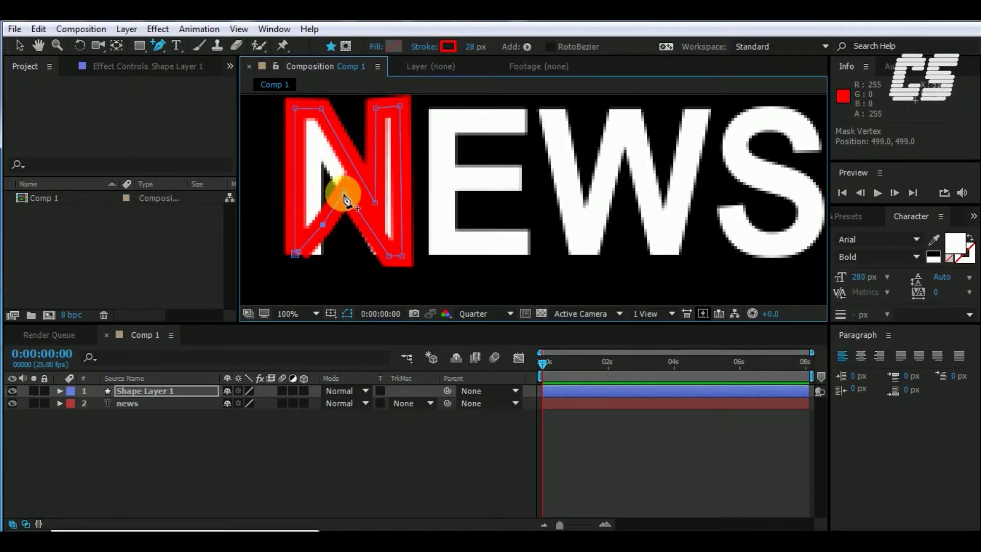
# Step: Undo repeatedly until the N tracing is gone and set the shape fill to None
pyautogui.hotkey('ctrl', 'z')
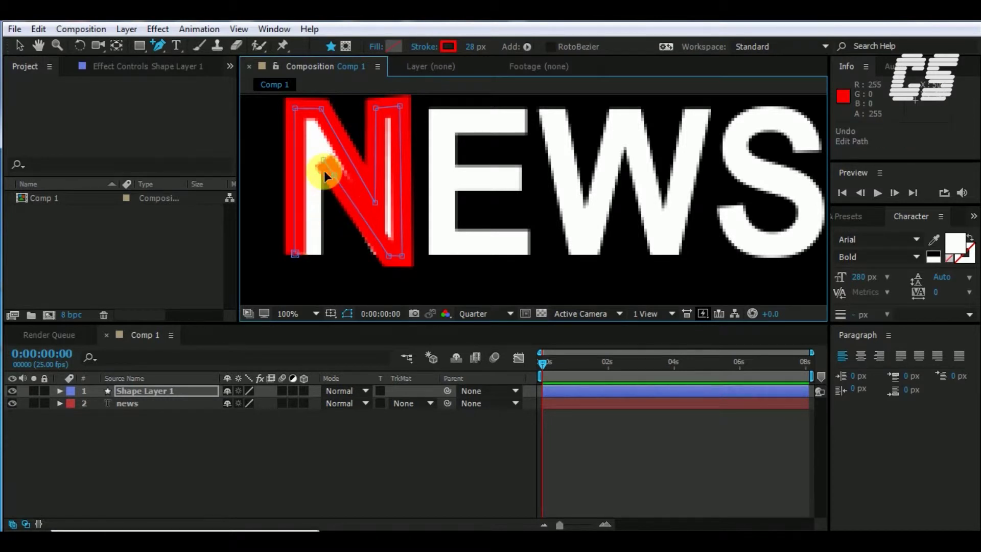
pyautogui.hotkey('ctrl', 'z')
pyautogui.hotkey('ctrl', 'z')
pyautogui.hotkey('ctrl', 'z')
pyautogui.hotkey('ctrl', 'z')
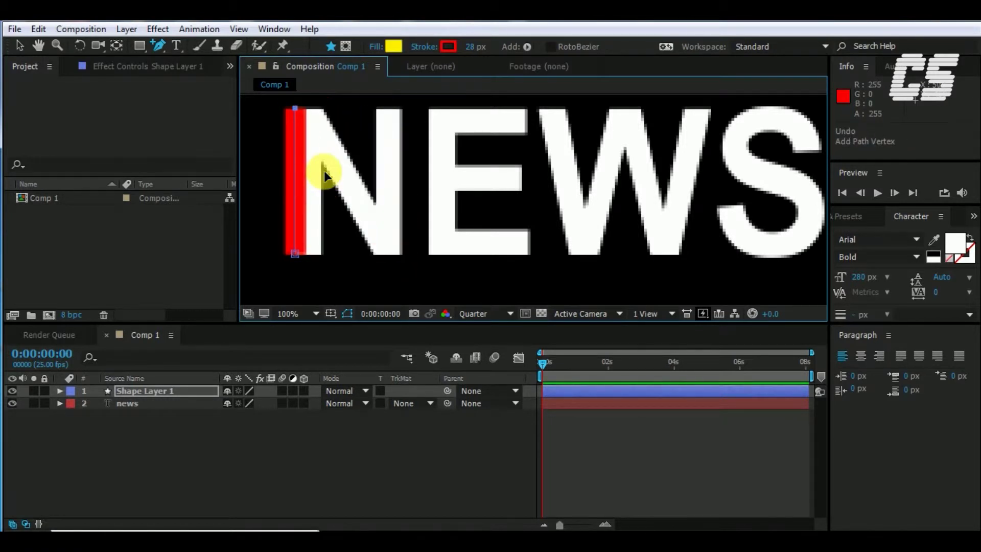
pyautogui.hotkey('ctrl', 'z')
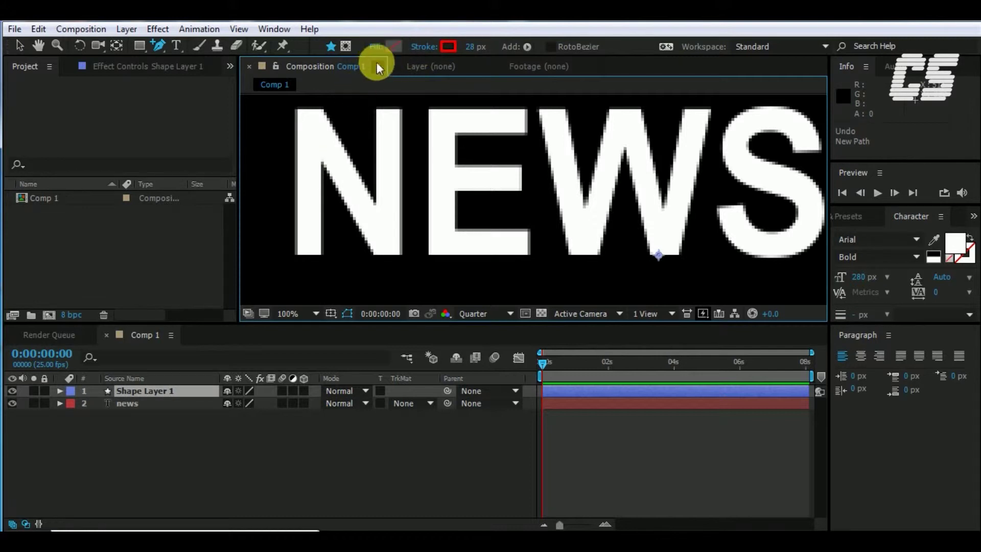
pyautogui.keyDown('alt'); pyautogui.click(392, 46); pyautogui.keyUp('alt')
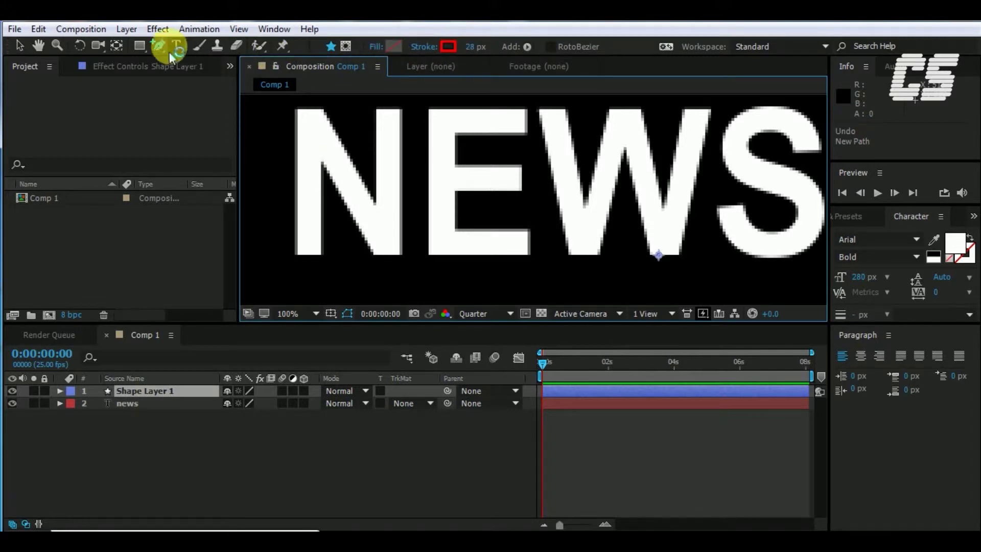
# Step: Trace all ten N corners into a closed path, thin its stroke to 8 px, and deselect
pyautogui.moveTo(163, 56); pyautogui.dragTo(194, 45)
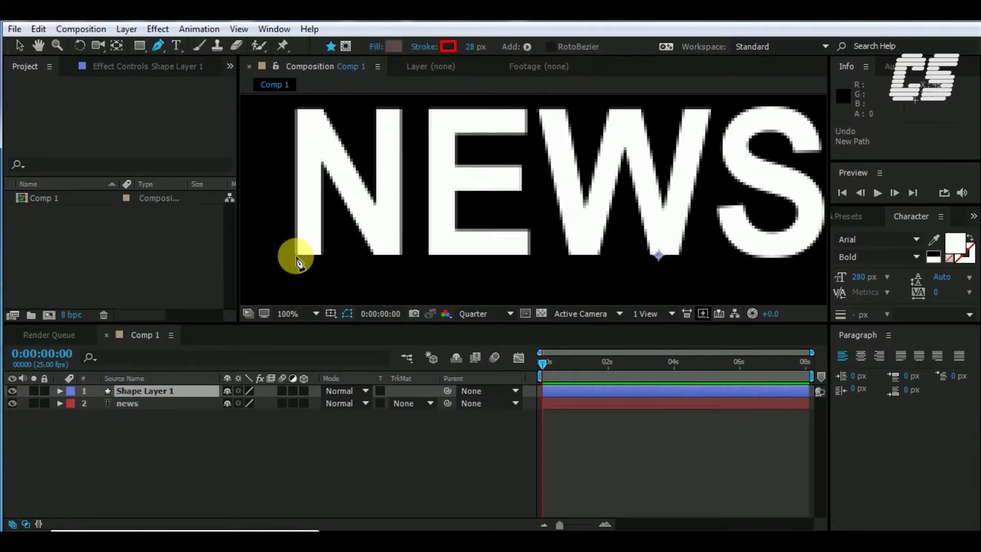
pyautogui.click(295, 254)
pyautogui.click(295, 107)
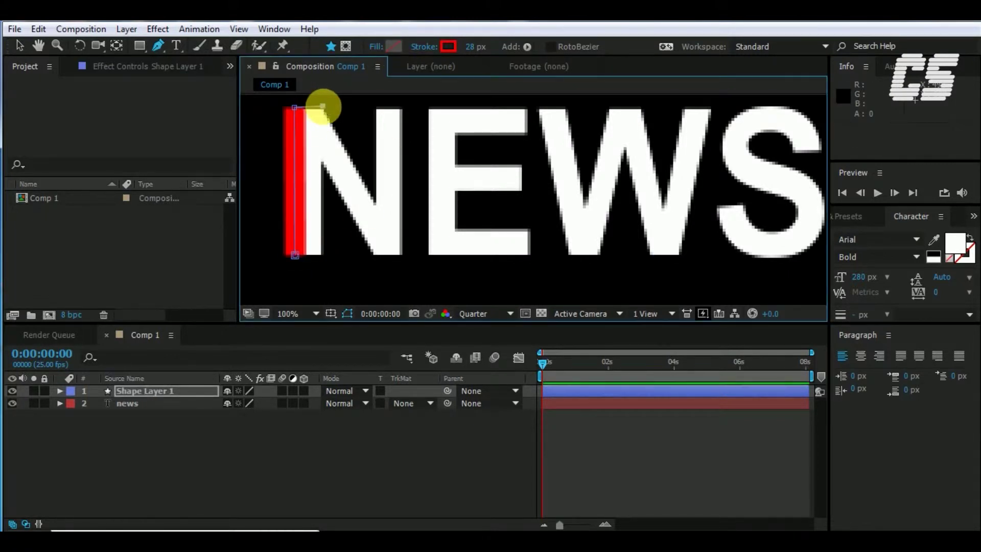
pyautogui.click(376, 202)
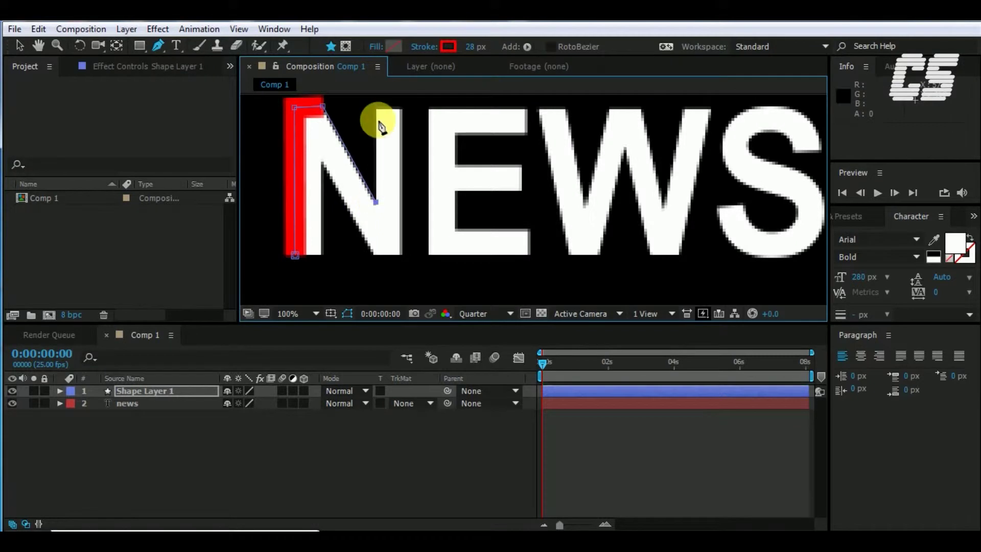
pyautogui.click(377, 111)
pyautogui.click(401, 109)
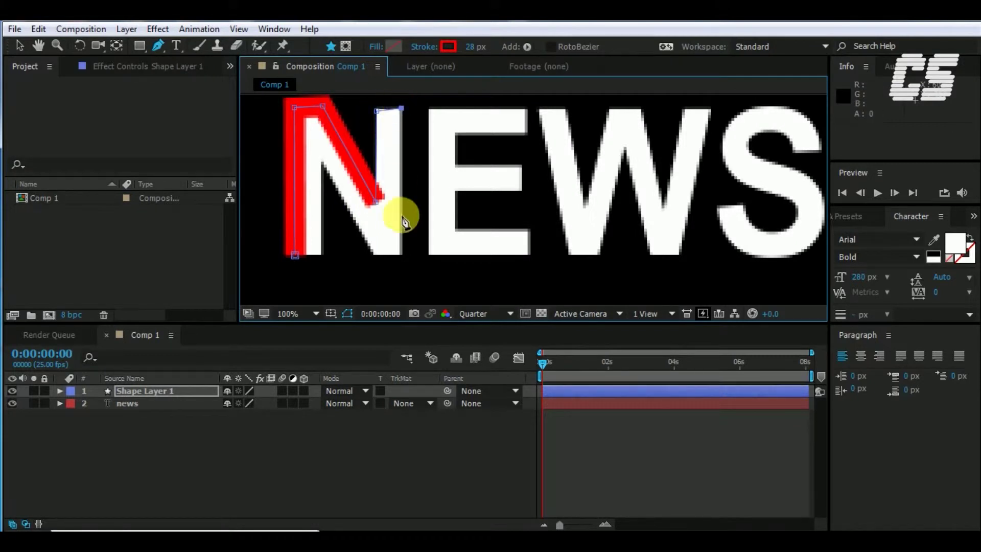
pyautogui.click(401, 254)
pyautogui.click(374, 253)
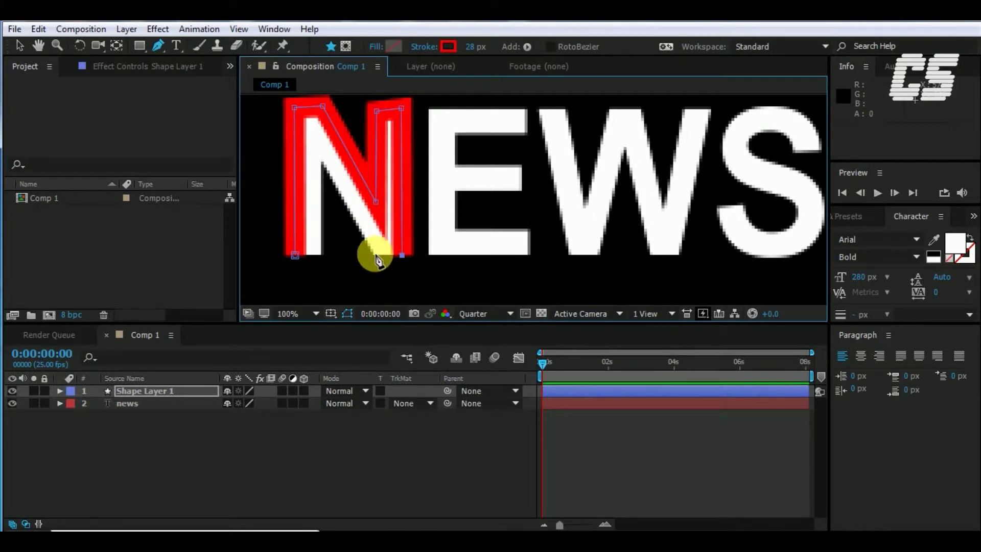
pyautogui.click(321, 161)
pyautogui.click(320, 253)
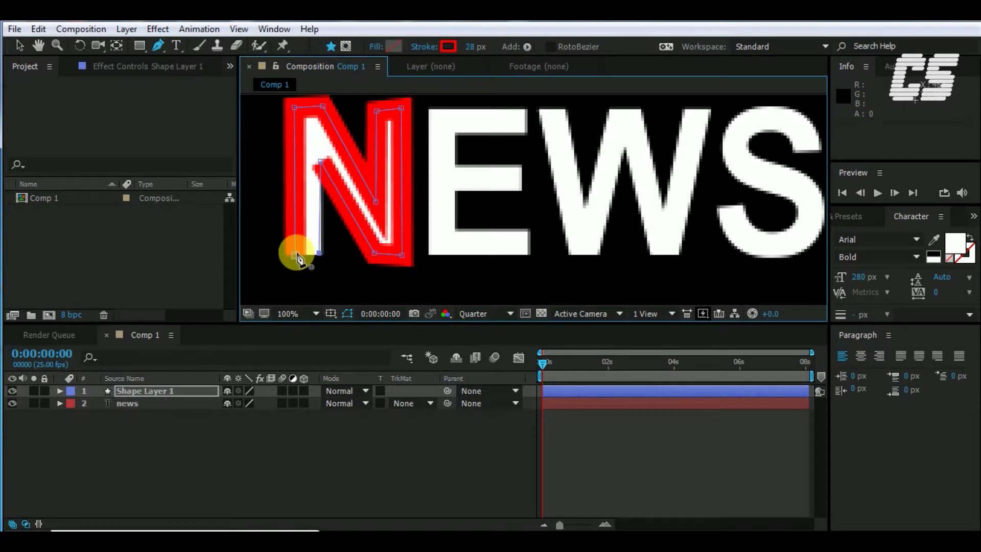
pyautogui.click(295, 255)
pyautogui.moveTo(475, 51); pyautogui.dragTo(451, 54)
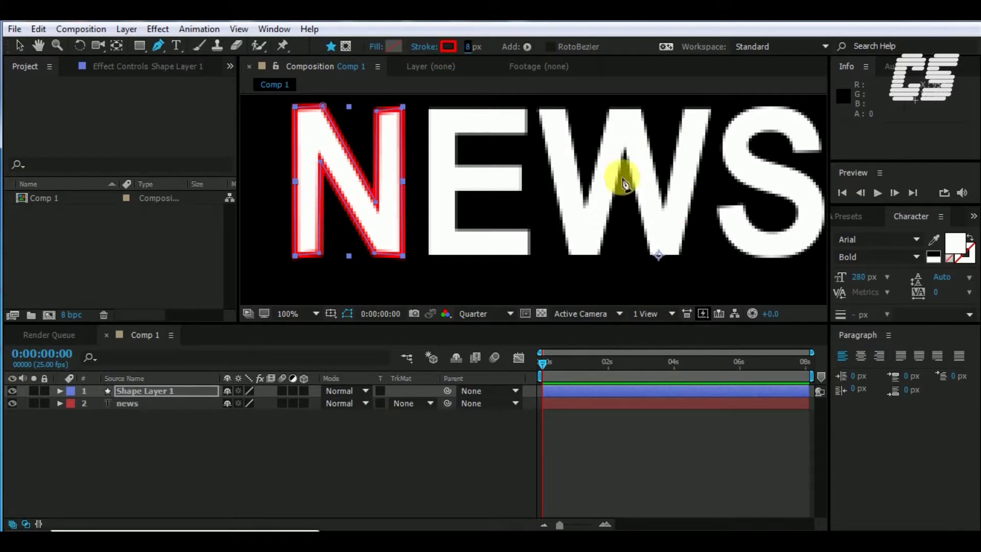
pyautogui.click(174, 468)
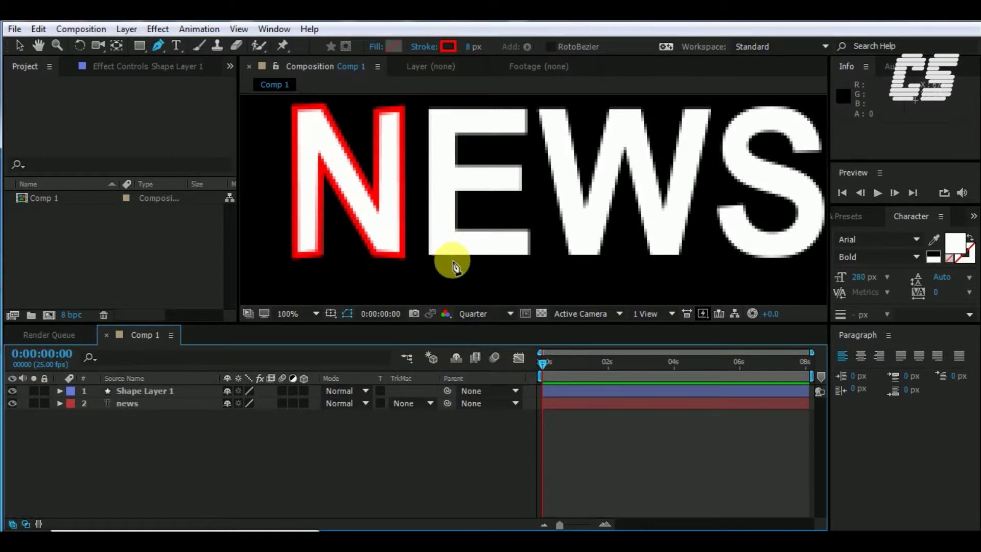
# Step: Outline the E's corners and arms as a closed red path on Shape Layer 2
pyautogui.click(427, 255)
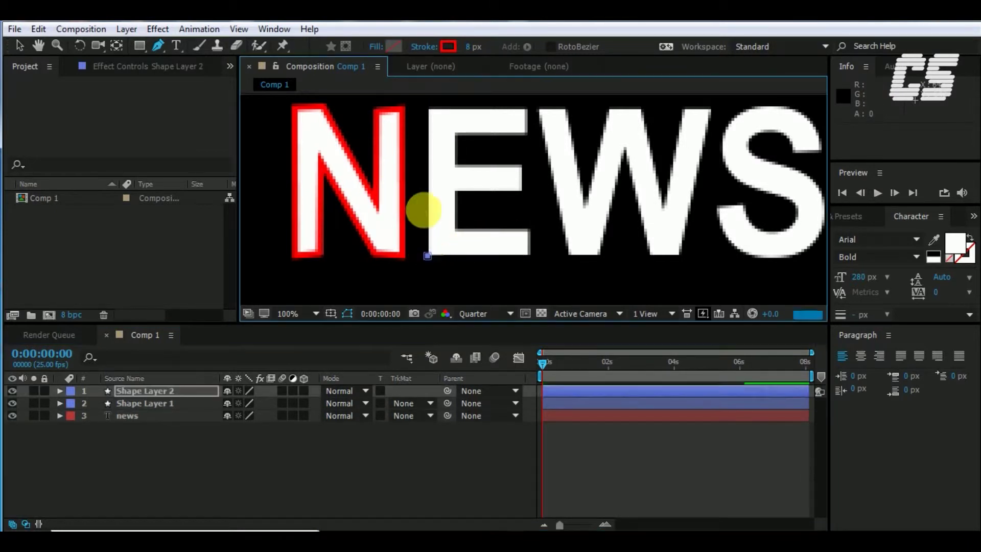
pyautogui.click(427, 108)
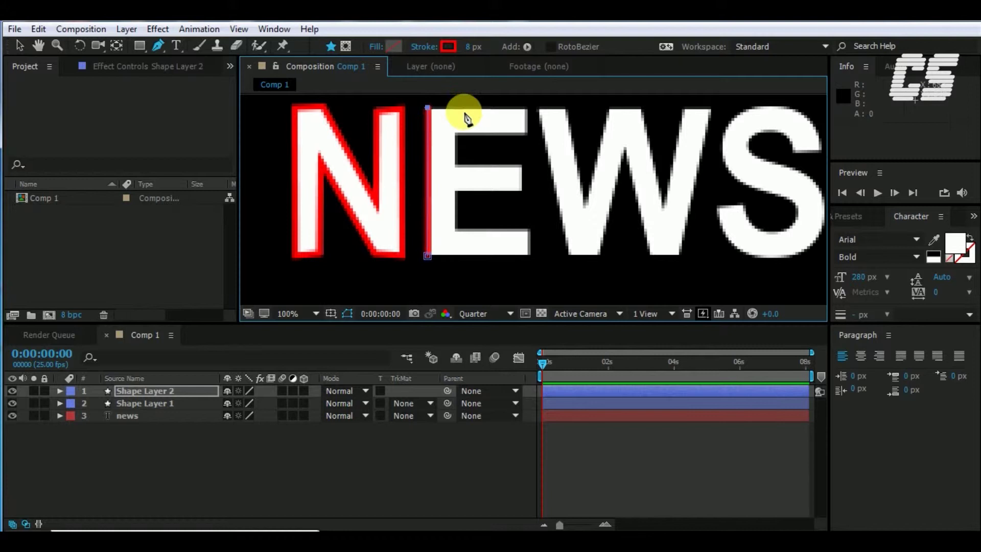
pyautogui.click(528, 134)
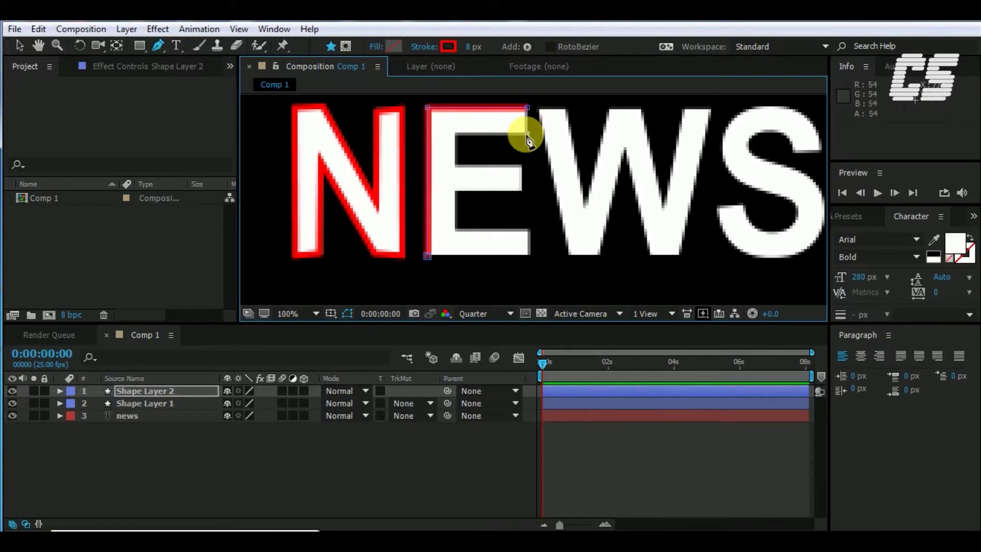
pyautogui.click(453, 134)
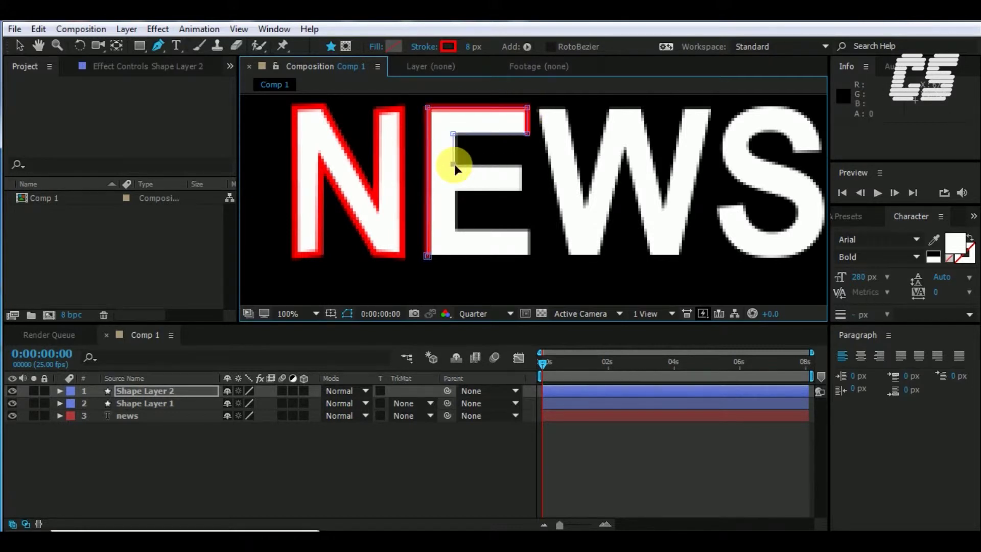
pyautogui.click(453, 164)
pyautogui.click(519, 164)
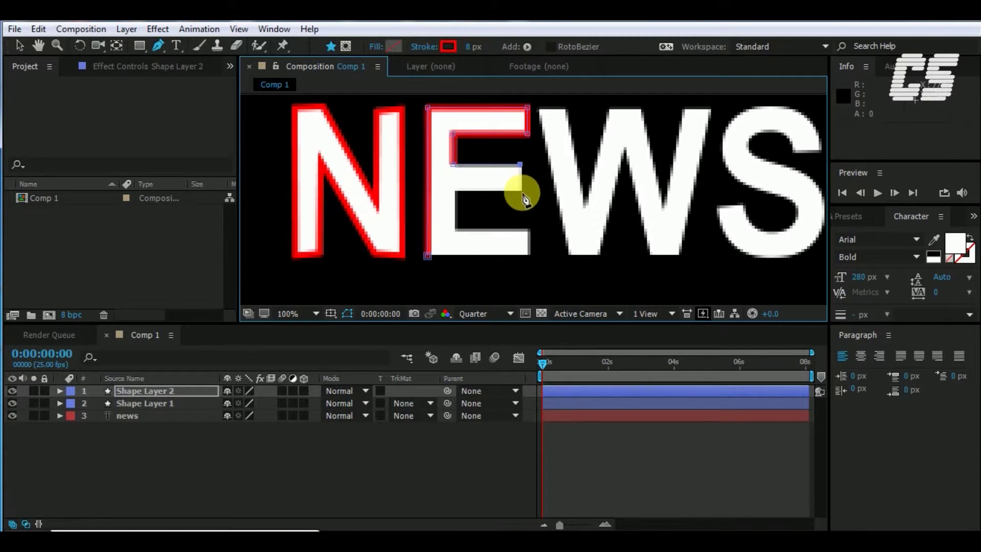
pyautogui.click(520, 192)
pyautogui.click(454, 192)
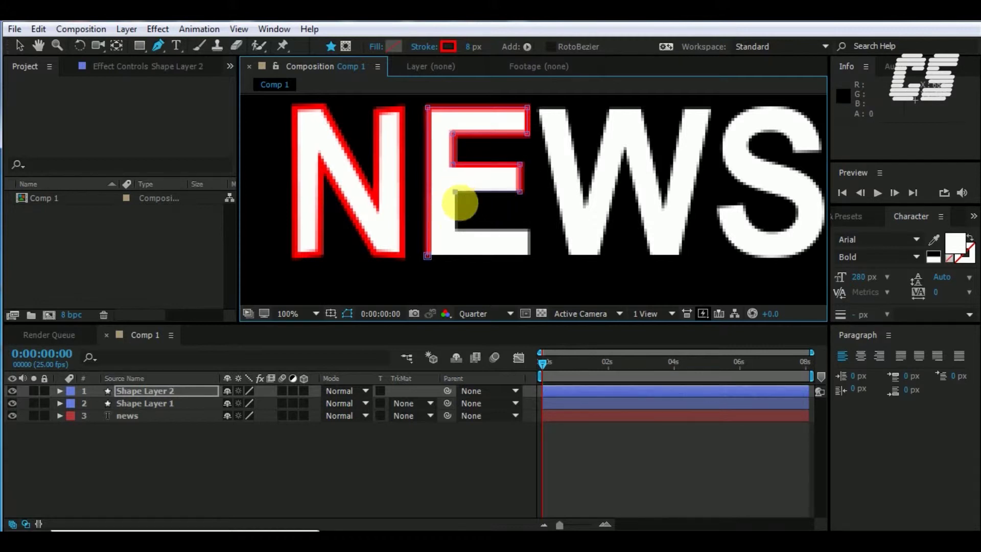
pyautogui.click(455, 229)
pyautogui.click(528, 229)
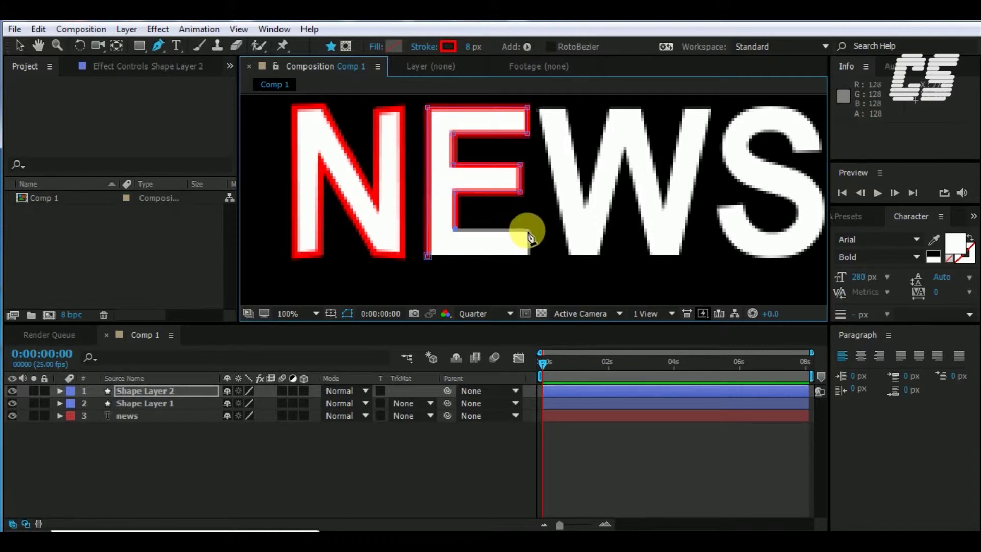
pyautogui.click(528, 253)
pyautogui.click(427, 255)
pyautogui.click(427, 255)
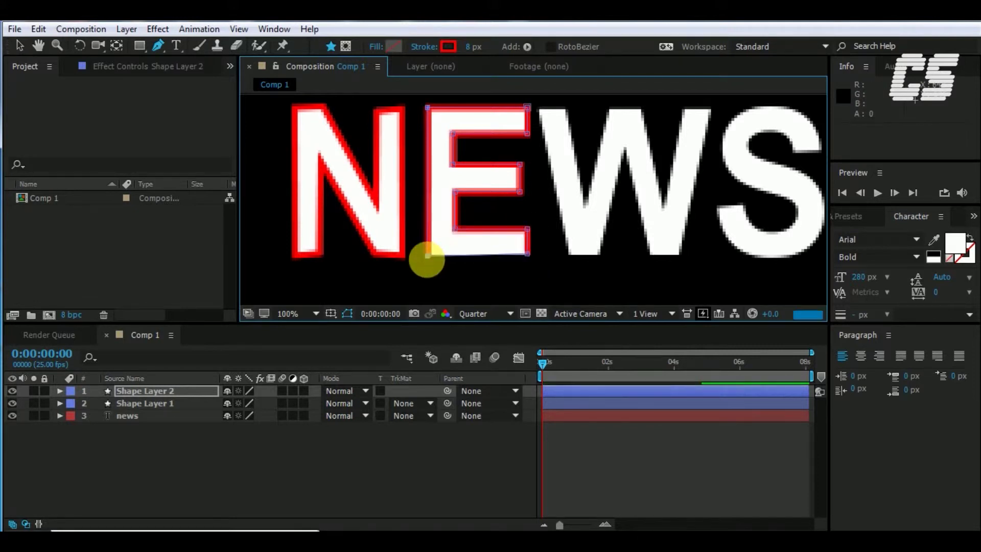
# Step: Trace the W's outer corners and inner strokes as a red path
pyautogui.click(540, 111)
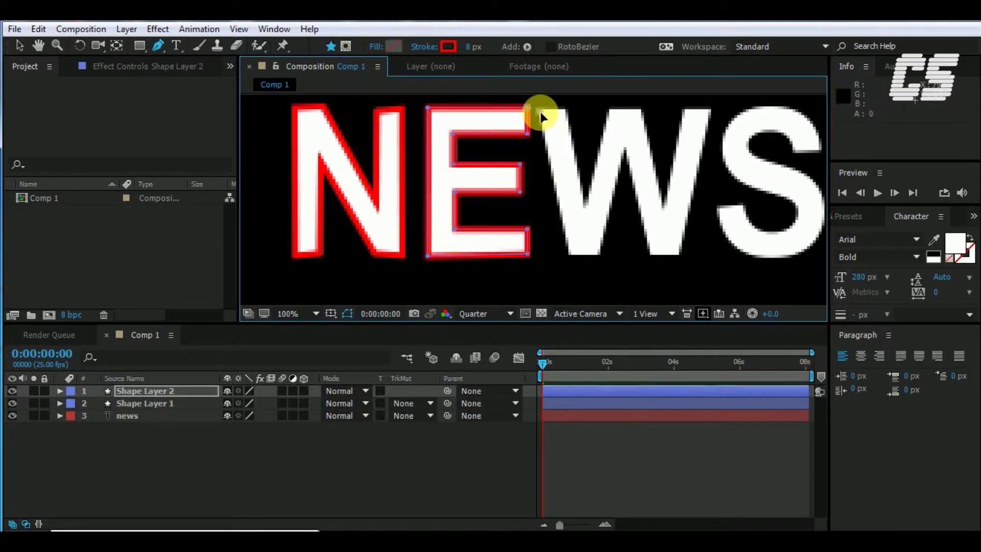
pyautogui.click(570, 254)
pyautogui.click(599, 254)
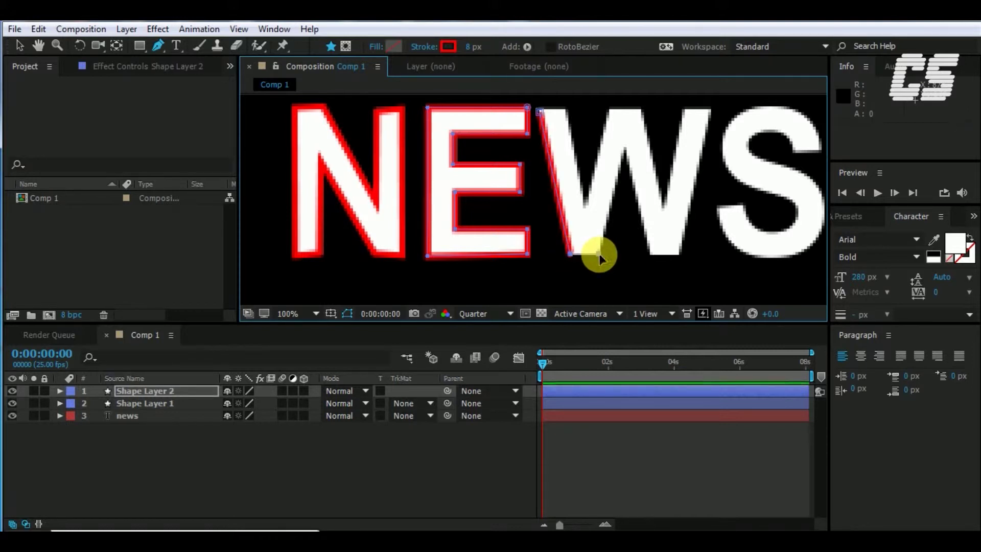
pyautogui.click(623, 149)
pyautogui.click(652, 253)
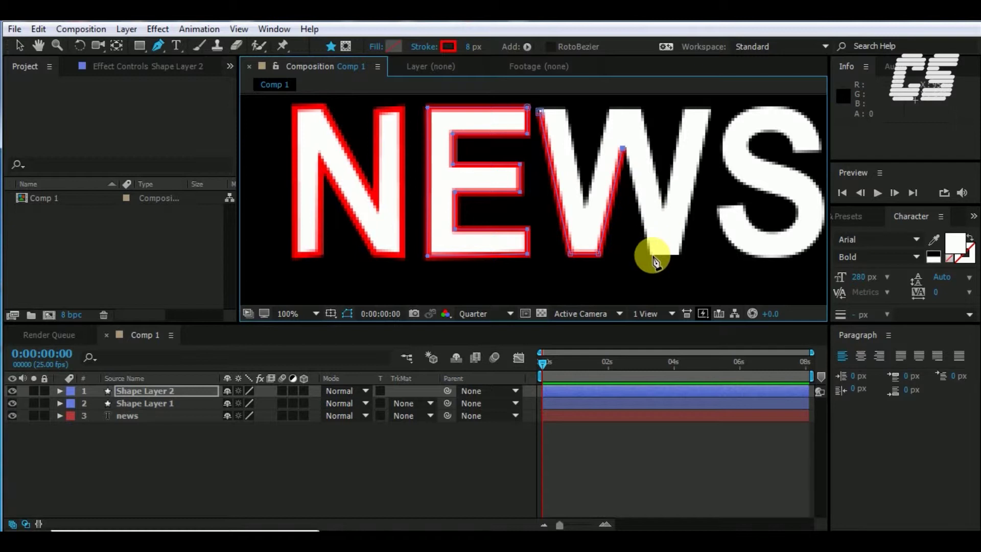
pyautogui.click(680, 254)
pyautogui.click(710, 107)
pyautogui.click(684, 107)
pyautogui.click(664, 208)
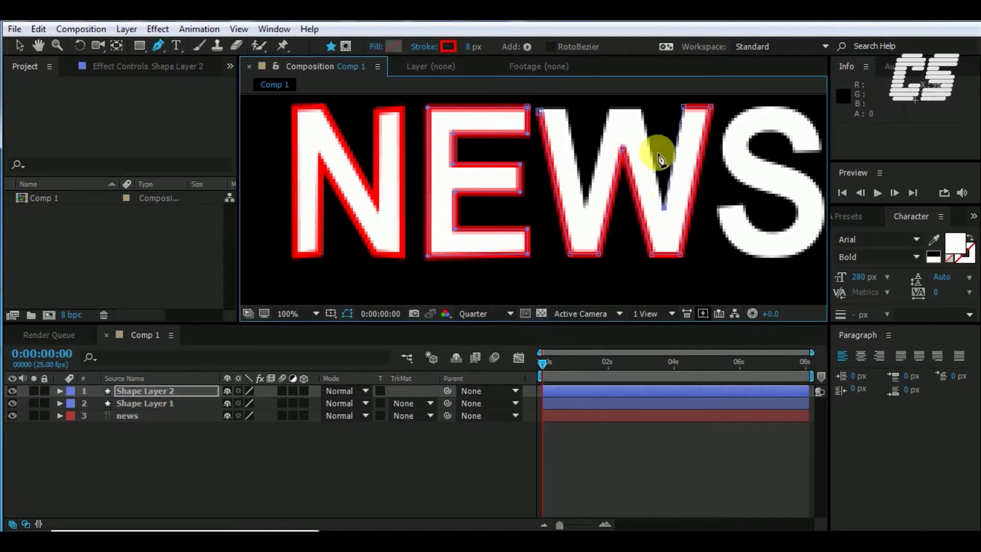
pyautogui.click(640, 109)
pyautogui.click(607, 106)
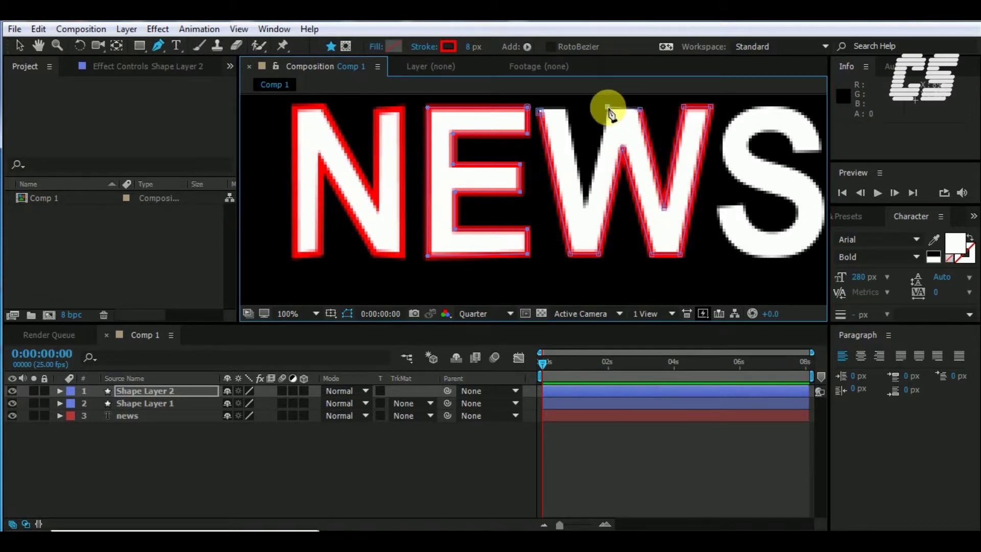
pyautogui.click(585, 207)
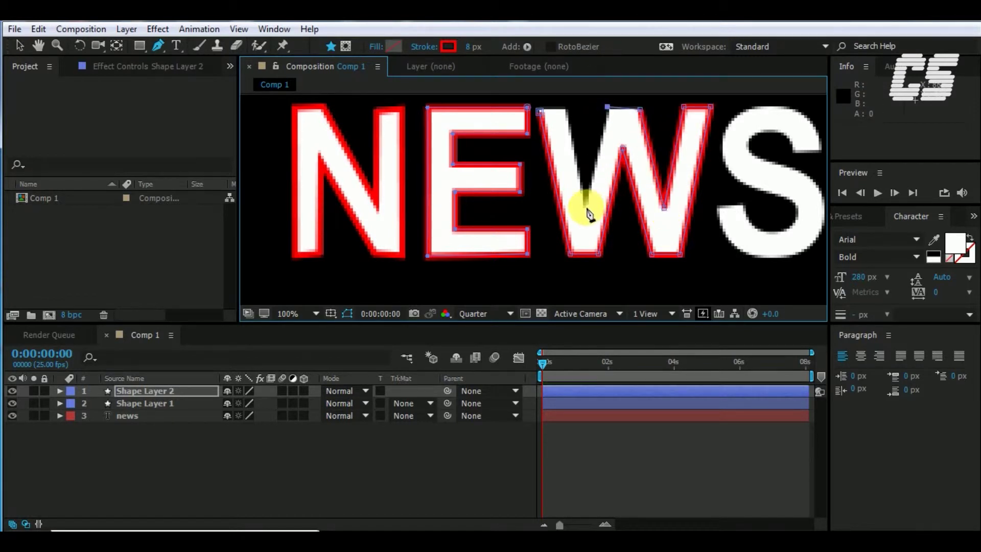
pyautogui.click(564, 107)
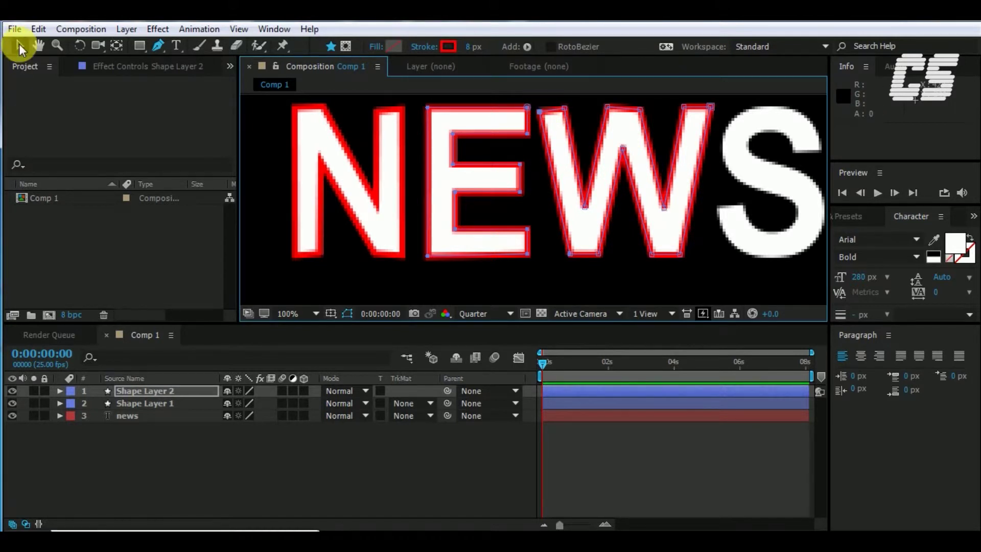
# Step: Undo the W points on Shape Layer 2, deselect it, and start Shape Layer 3 at the W's top-left
pyautogui.click(198, 496)
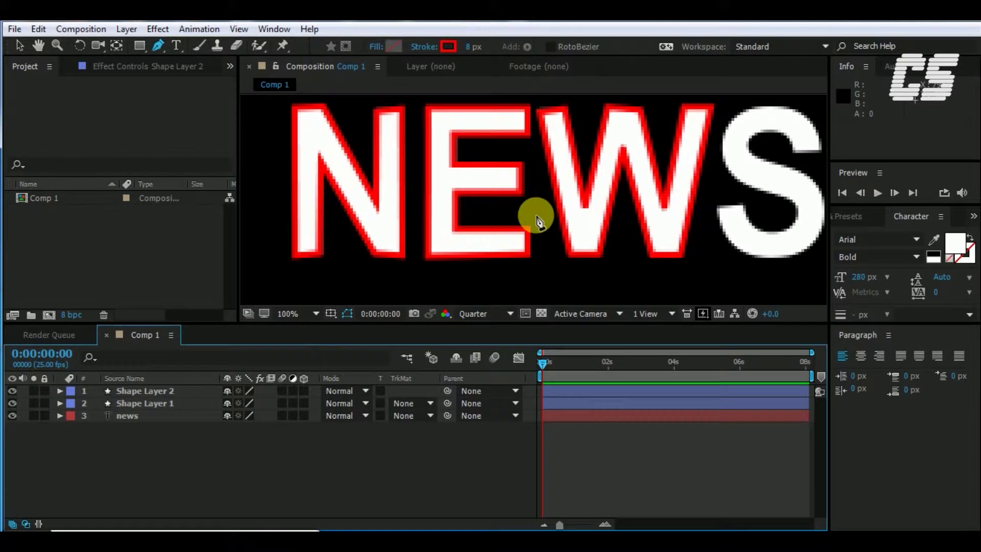
pyautogui.hotkey('ctrl', 'z')
pyautogui.hotkey('ctrl', 'z')
pyautogui.hotkey('ctrl', 'z')
pyautogui.hotkey('ctrl', 'z')
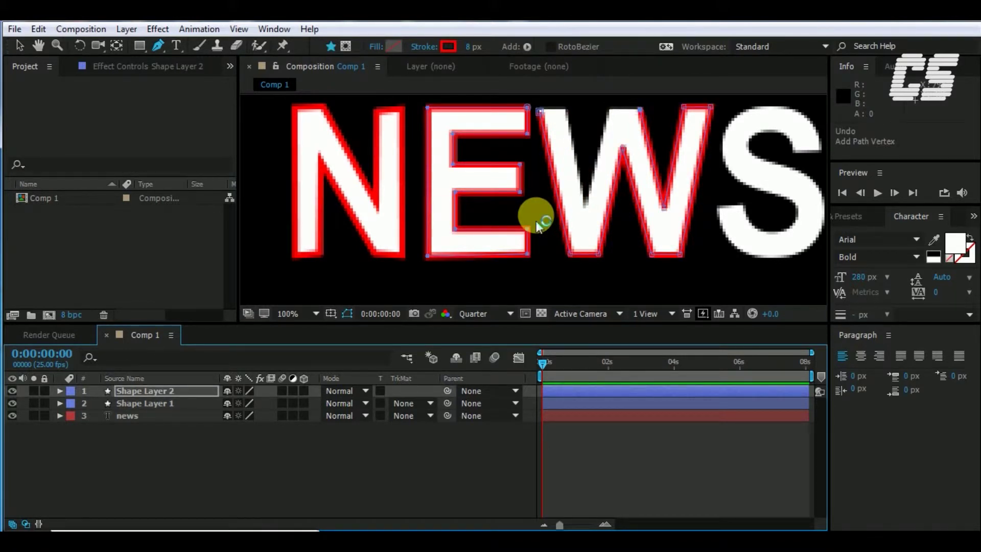
pyautogui.hotkey('ctrl', 'z')
pyautogui.hotkey('ctrl', 'z')
pyautogui.hotkey('ctrl', 'z')
pyautogui.hotkey('ctrl', 'z')
pyautogui.hotkey('ctrl', 'z')
pyautogui.hotkey('ctrl', 'z')
pyautogui.hotkey('ctrl', 'z')
pyautogui.hotkey('ctrl', 'z')
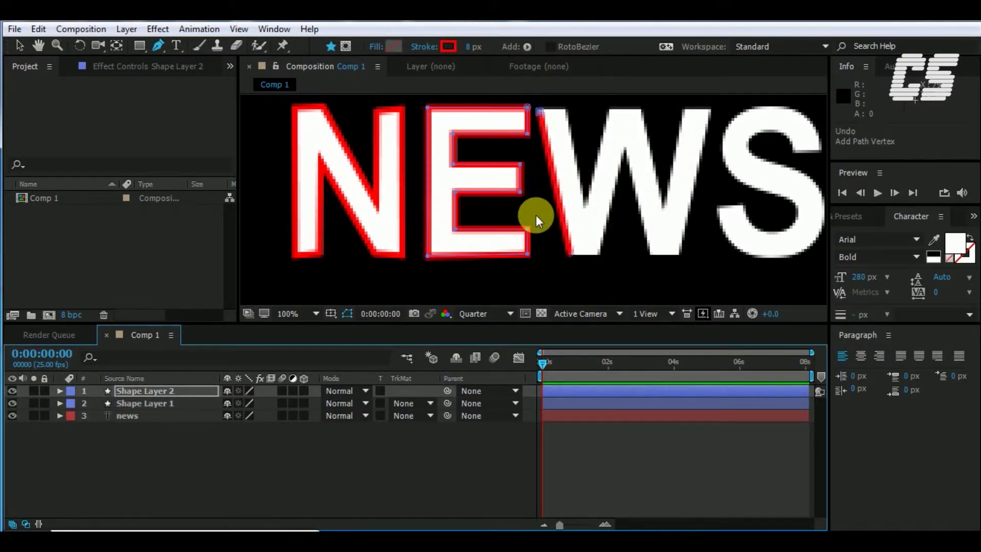
pyautogui.hotkey('ctrl', 'z')
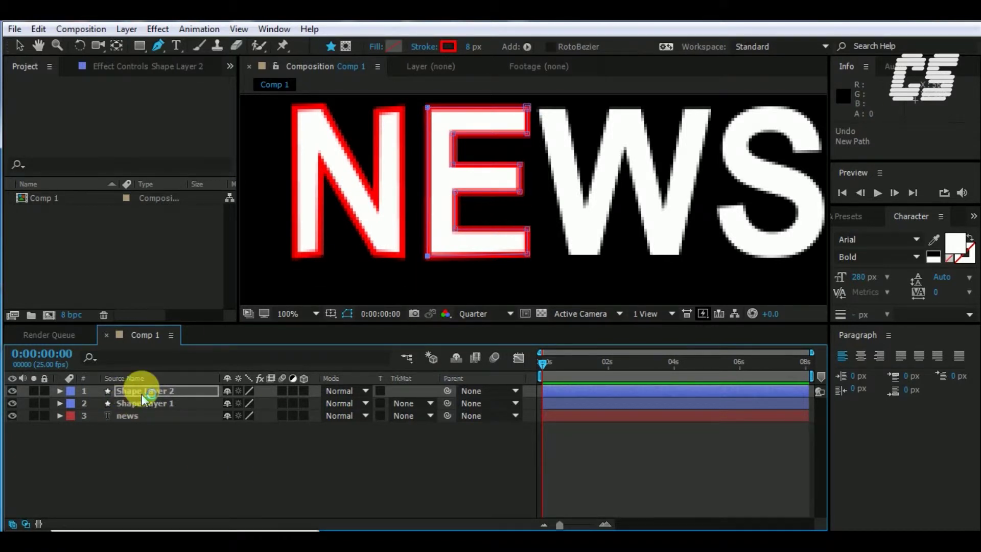
pyautogui.click(191, 499)
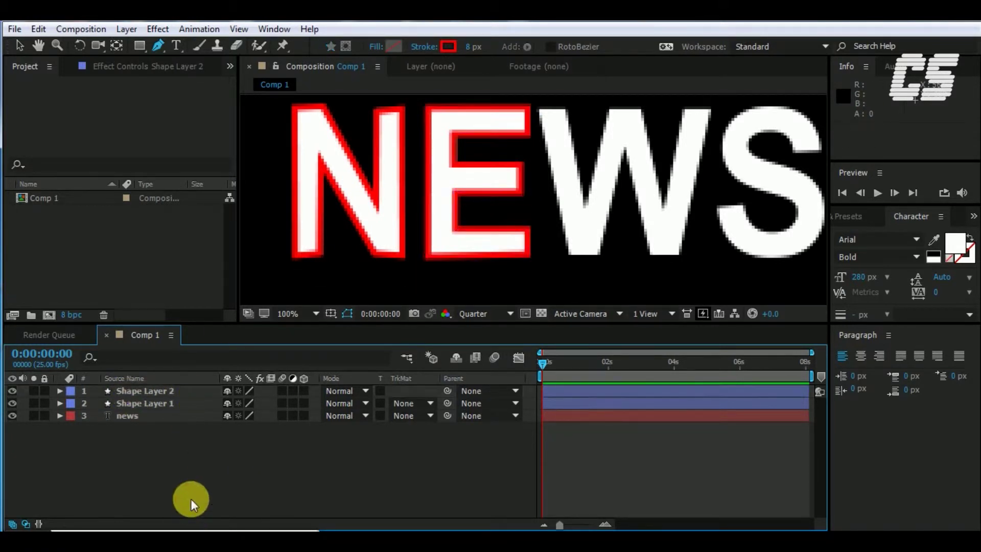
pyautogui.click(539, 110)
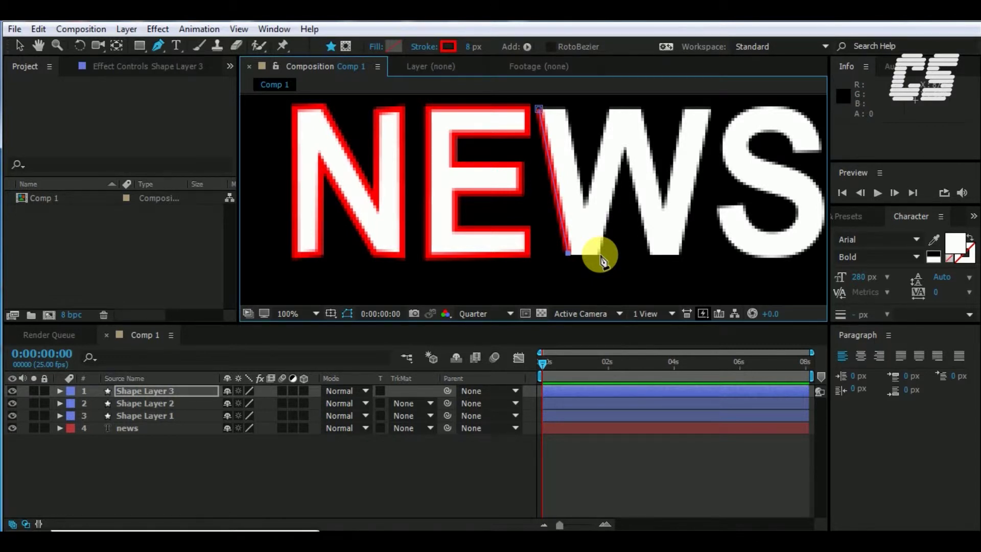
# Step: Place the W's bottom-left, middle-peak, bottom and right-side corner points
pyautogui.click(600, 253)
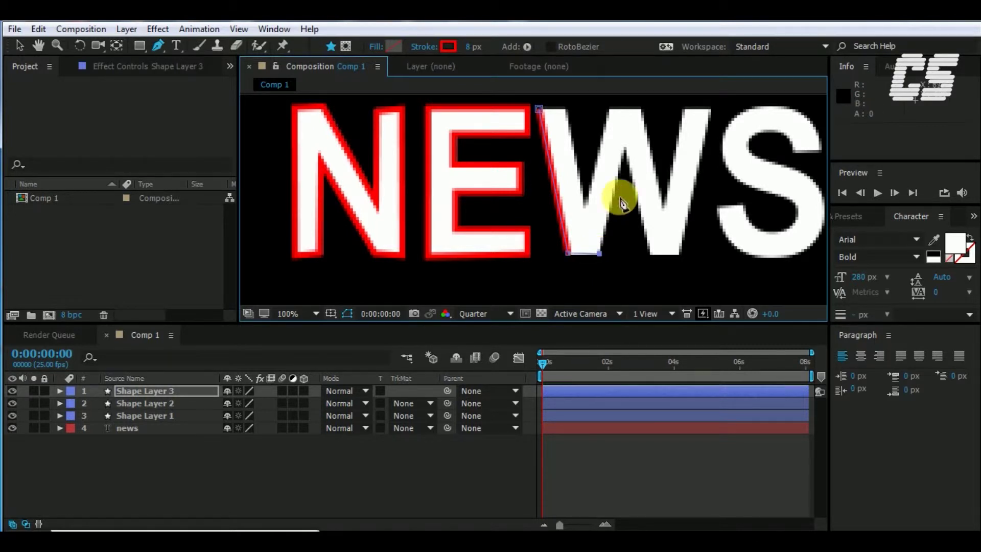
pyautogui.click(623, 149)
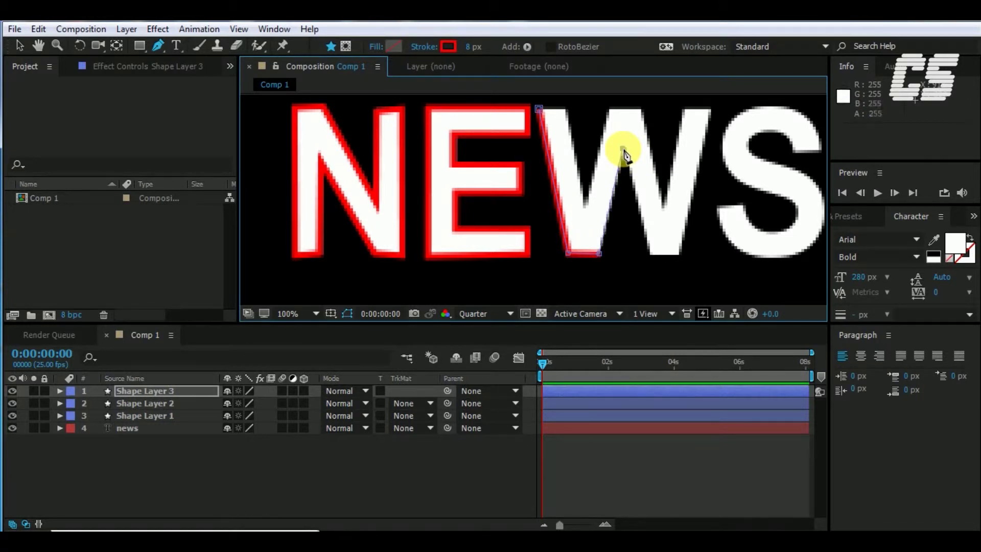
pyautogui.click(649, 251)
pyautogui.click(677, 256)
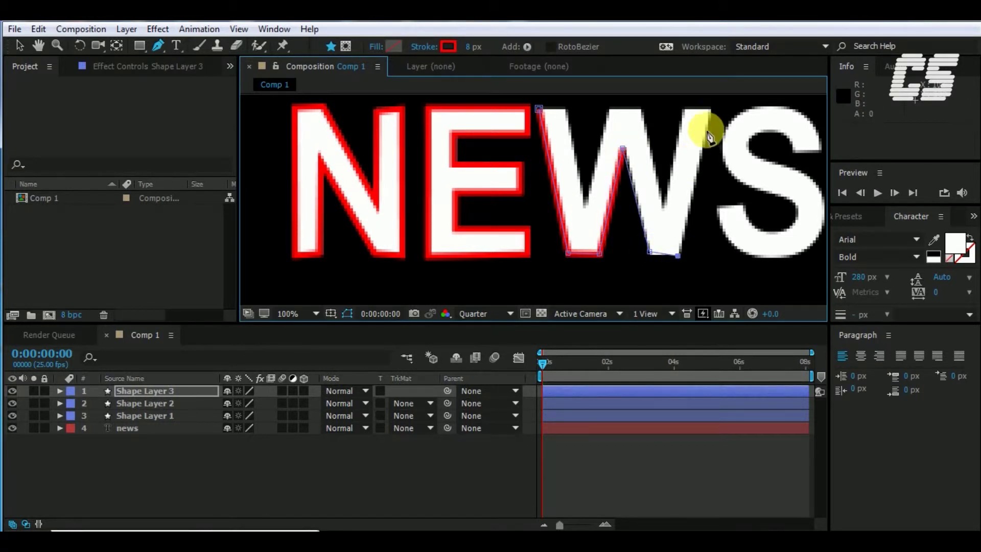
pyautogui.click(703, 115)
pyautogui.click(683, 110)
pyautogui.click(662, 207)
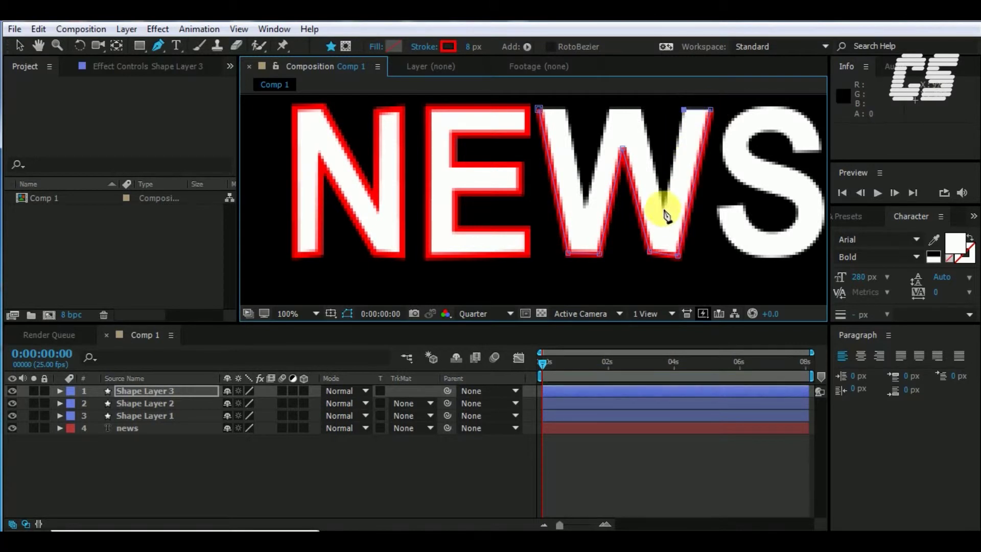
# Step: Trace the W's inner strokes back to the start, close the path, and deselect Shape Layer 3
pyautogui.click(642, 107)
pyautogui.click(607, 110)
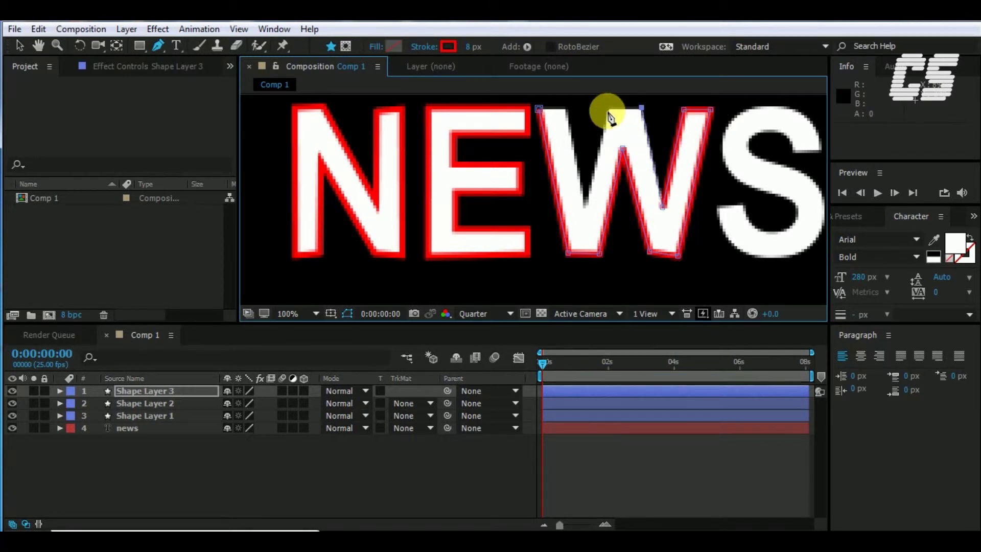
pyautogui.click(584, 205)
pyautogui.click(563, 105)
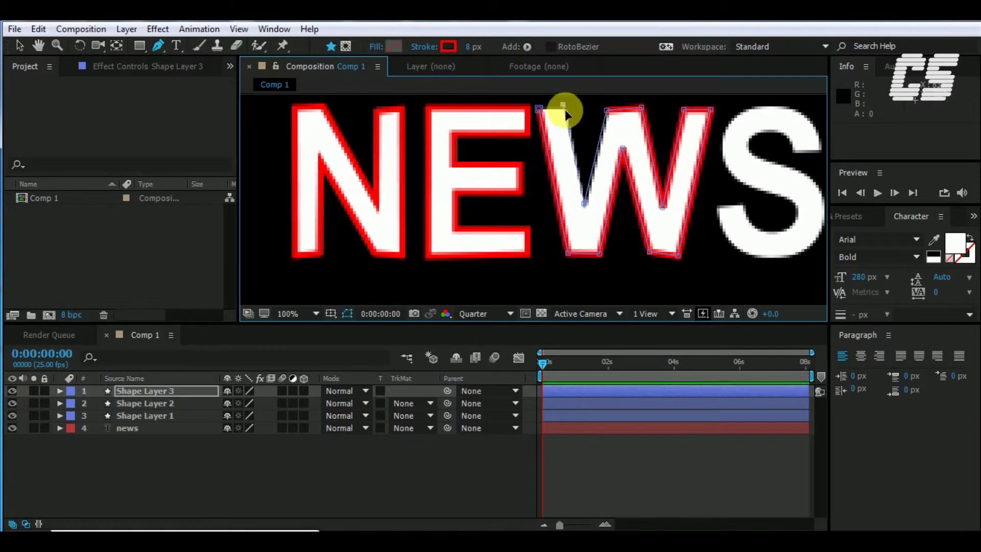
pyautogui.click(539, 109)
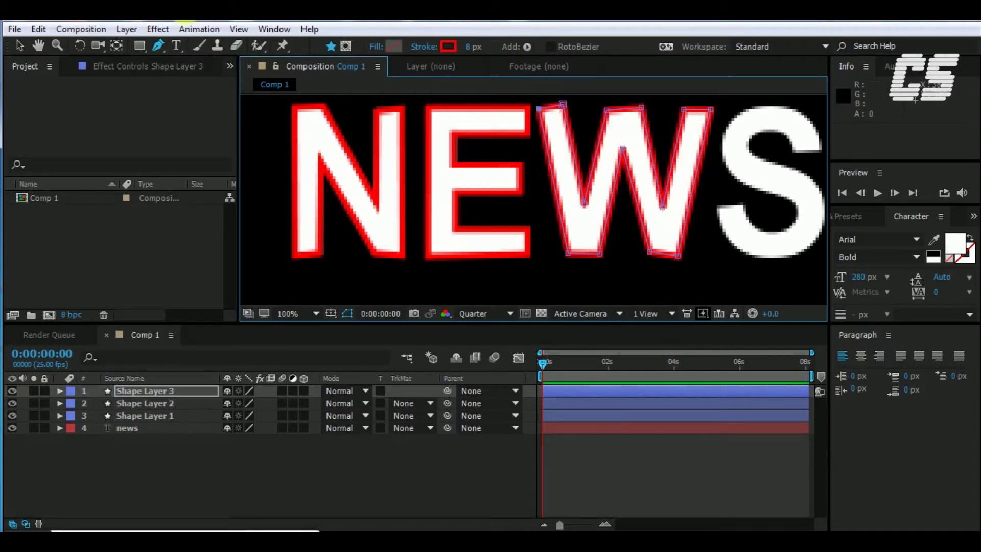
pyautogui.click(20, 45)
pyautogui.click(291, 505)
pyautogui.click(158, 44)
# Step: Trace a closed Pen outline with curved points around the S on Shape Layer 4
pyautogui.click(714, 207)
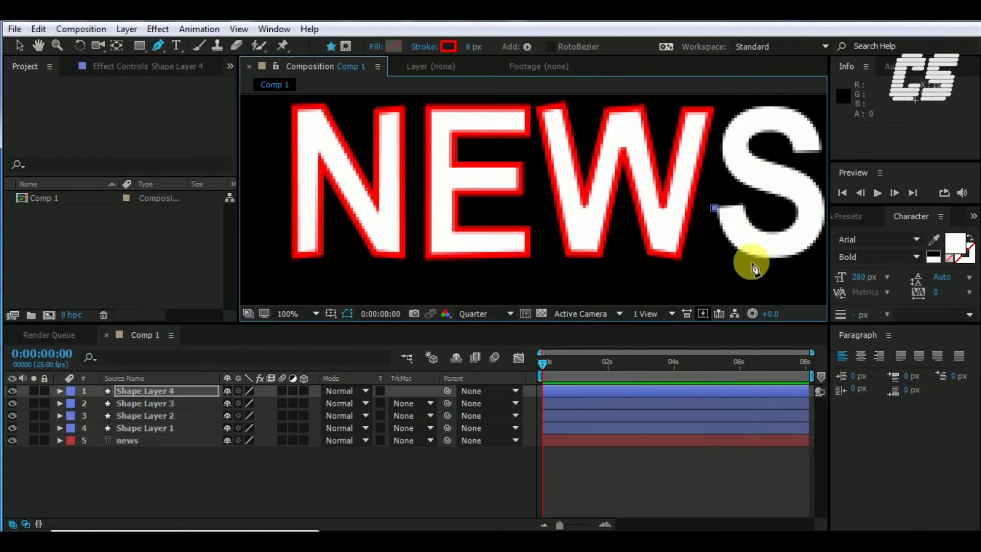
pyautogui.moveTo(771, 260); pyautogui.dragTo(817, 258)
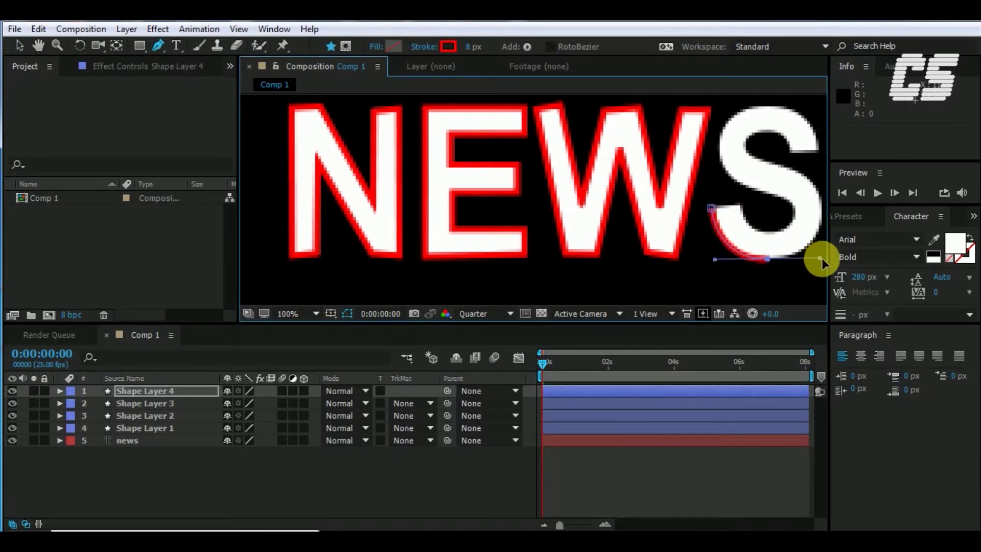
pyautogui.click(816, 219)
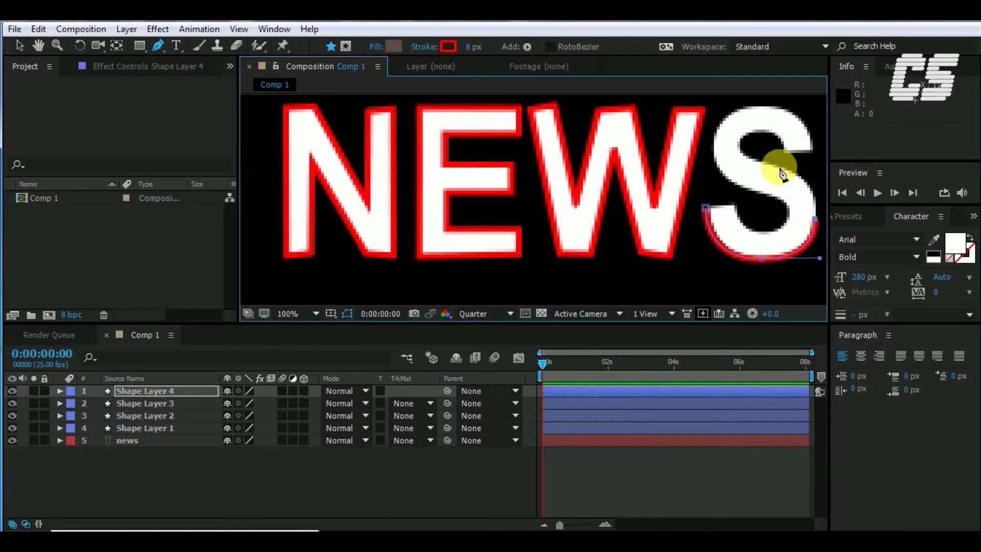
pyautogui.moveTo(779, 167); pyautogui.dragTo(724, 149)
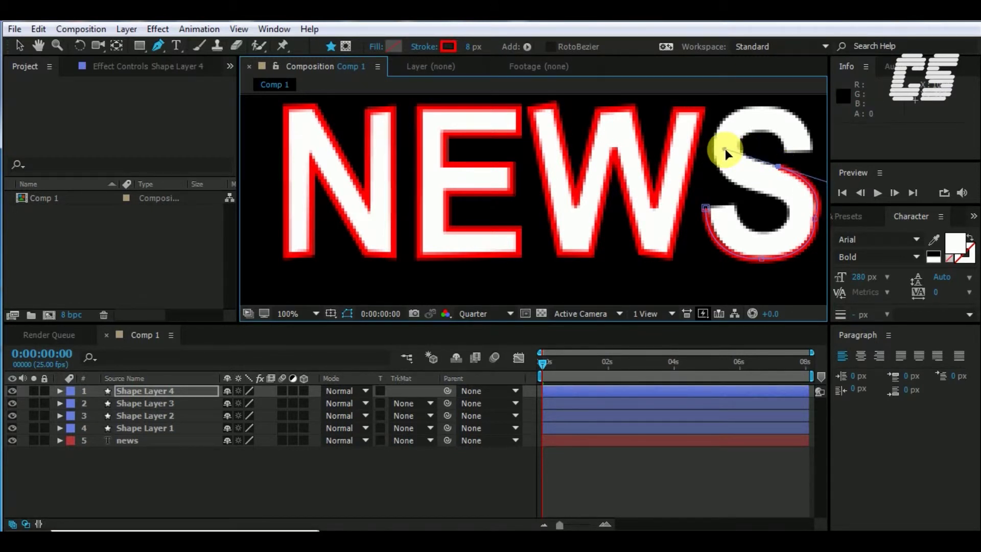
pyautogui.click(759, 137)
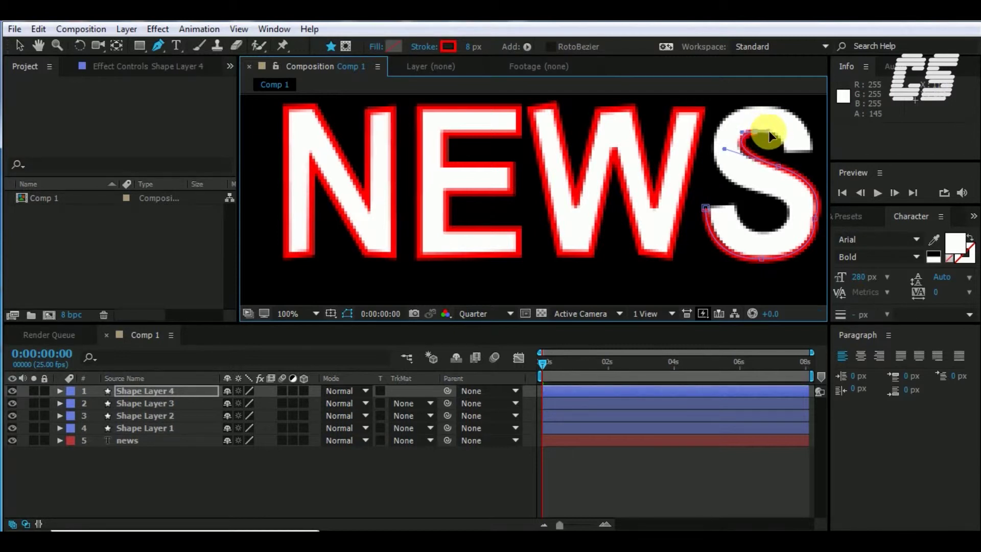
pyautogui.moveTo(766, 134); pyautogui.dragTo(810, 158)
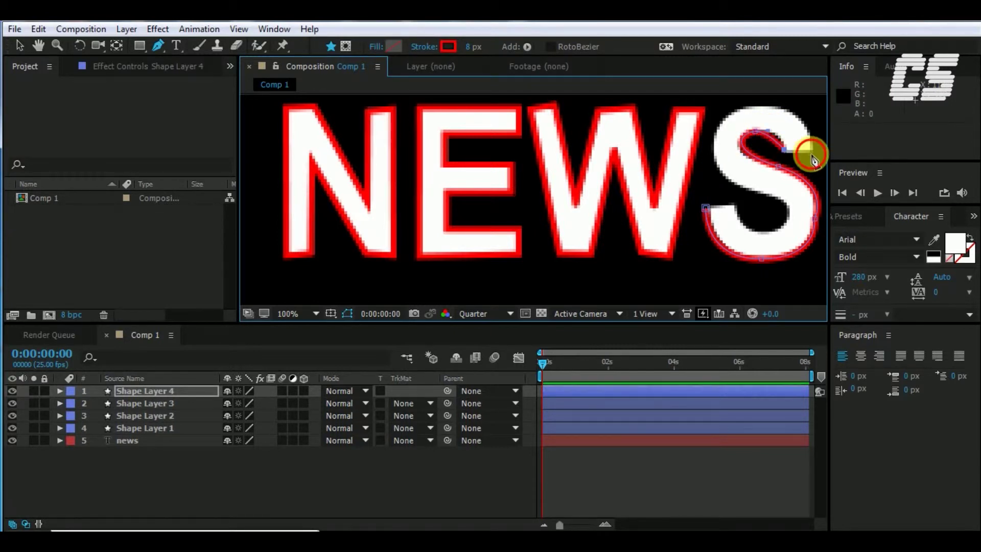
pyautogui.moveTo(758, 100); pyautogui.dragTo(709, 122)
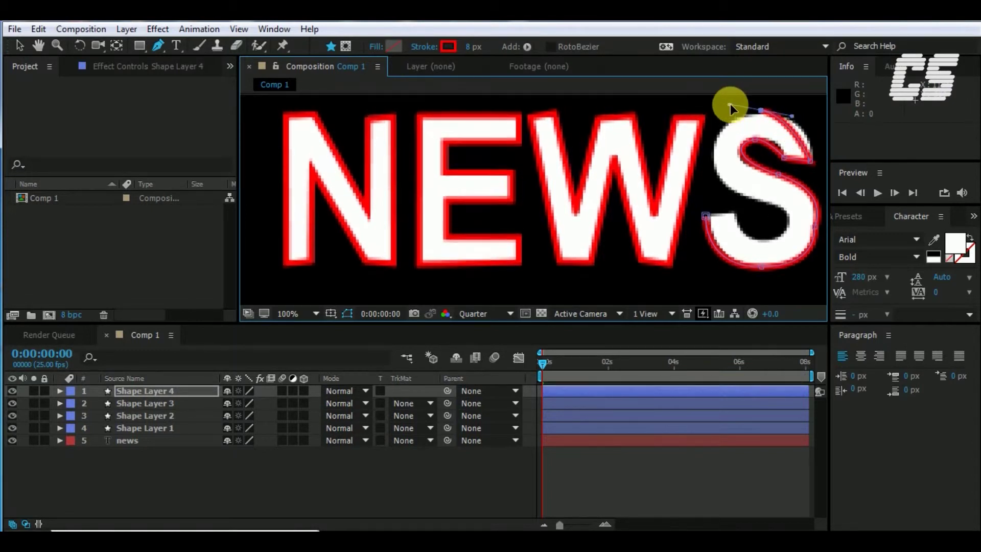
pyautogui.click(714, 157)
pyautogui.moveTo(764, 207); pyautogui.dragTo(816, 215)
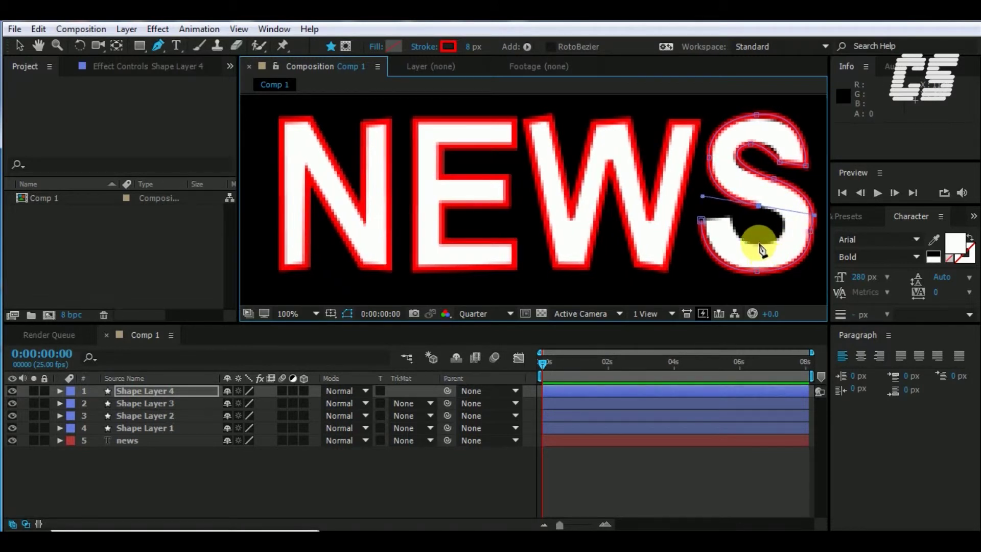
pyautogui.moveTo(761, 242); pyautogui.dragTo(736, 225)
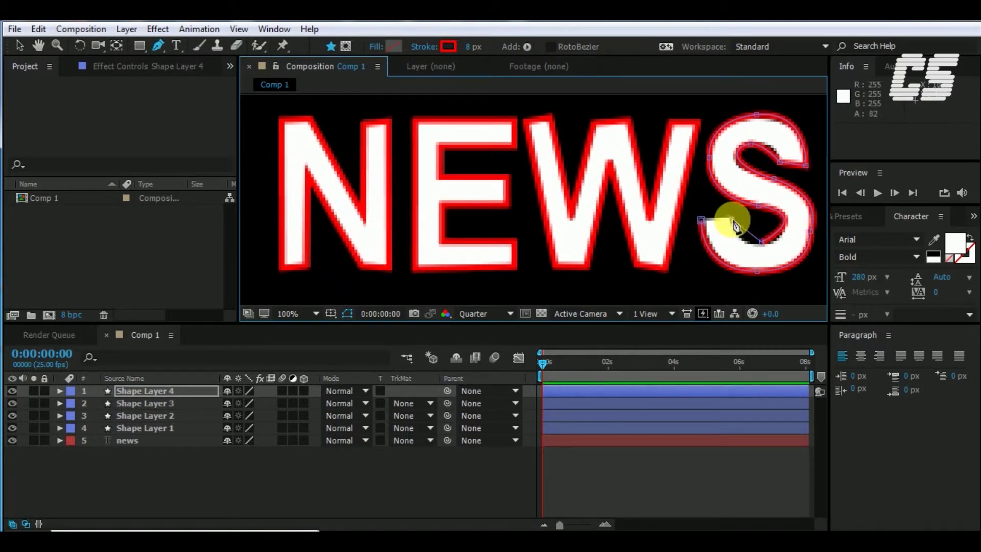
pyautogui.click(702, 219)
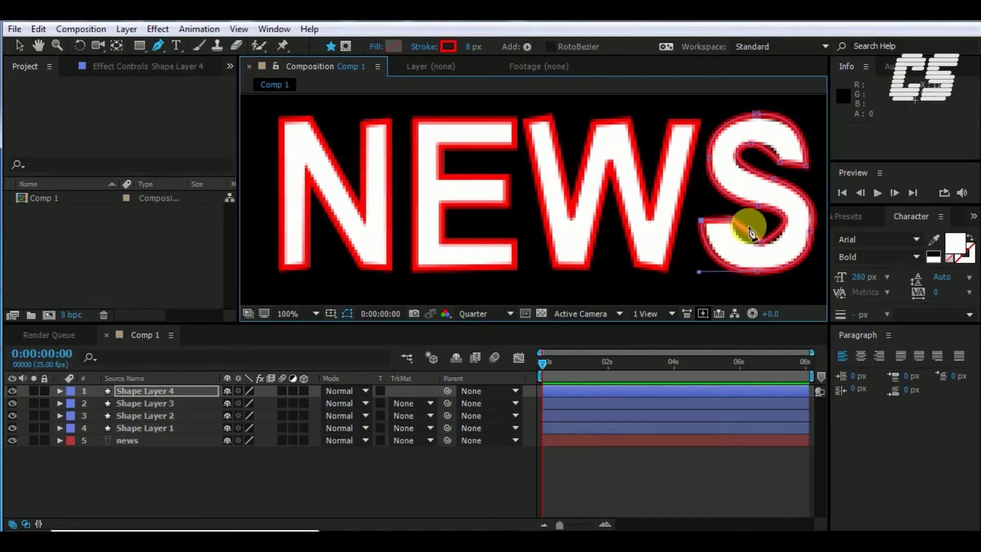
# Step: Smooth the S outline's lower, middle and upper curves with the Convert Vertex Tool
pyautogui.click(158, 46)
pyautogui.click(185, 94)
pyautogui.moveTo(761, 241); pyautogui.dragTo(738, 245)
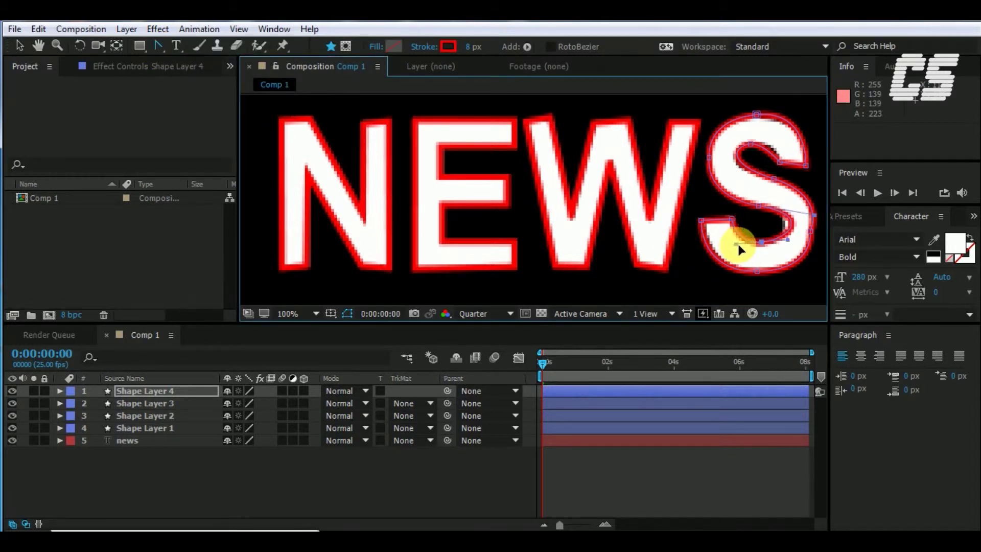
pyautogui.moveTo(814, 215); pyautogui.dragTo(795, 218)
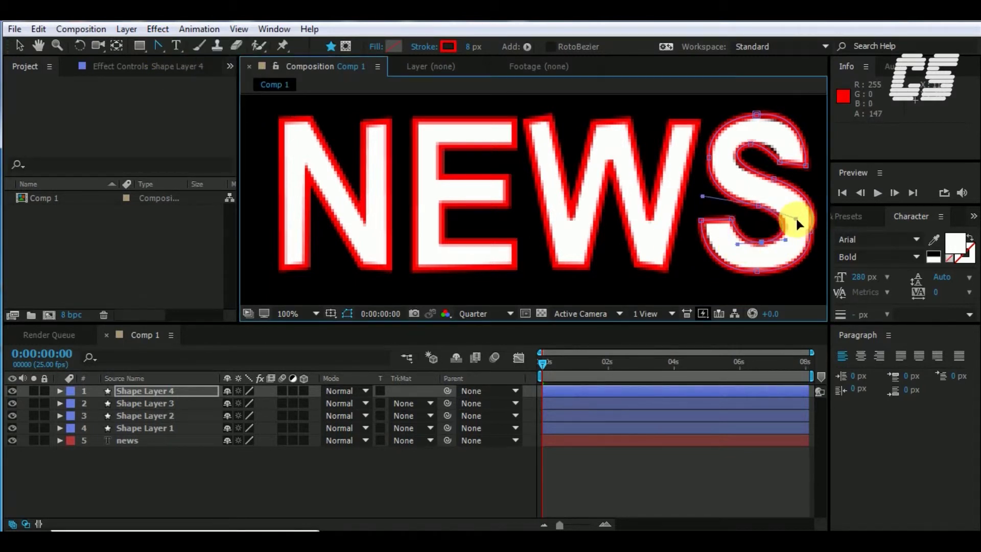
pyautogui.moveTo(749, 144); pyautogui.dragTo(773, 141)
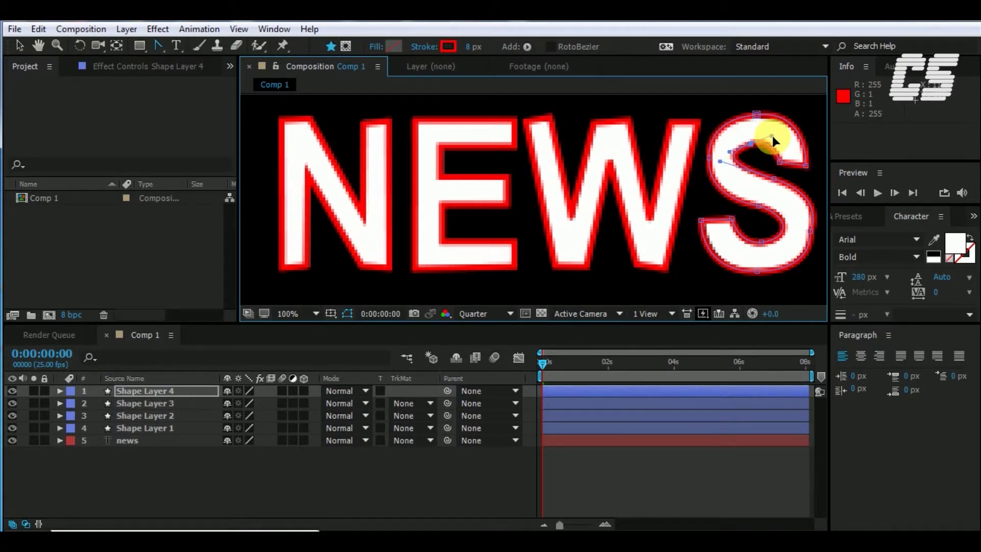
pyautogui.click(727, 172)
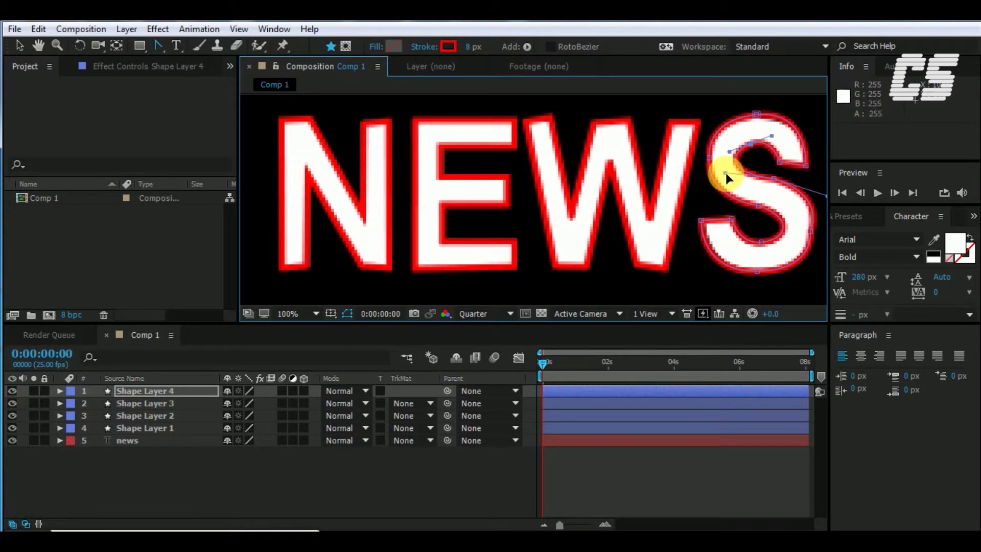
pyautogui.click(281, 489)
# Step: Rename Shape Layer 4 to 's' and Shape Layer 3 to 'w'
pyautogui.click(161, 394)
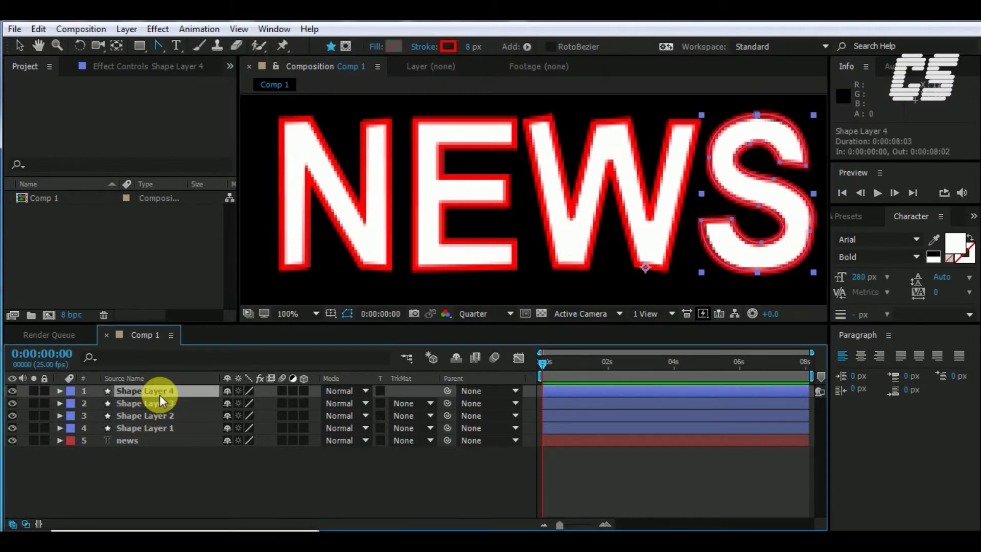
pyautogui.rightClick(160, 394)
pyautogui.click(362, 111)
pyautogui.write('s')
pyautogui.press('Return')
pyautogui.rightClick(136, 406)
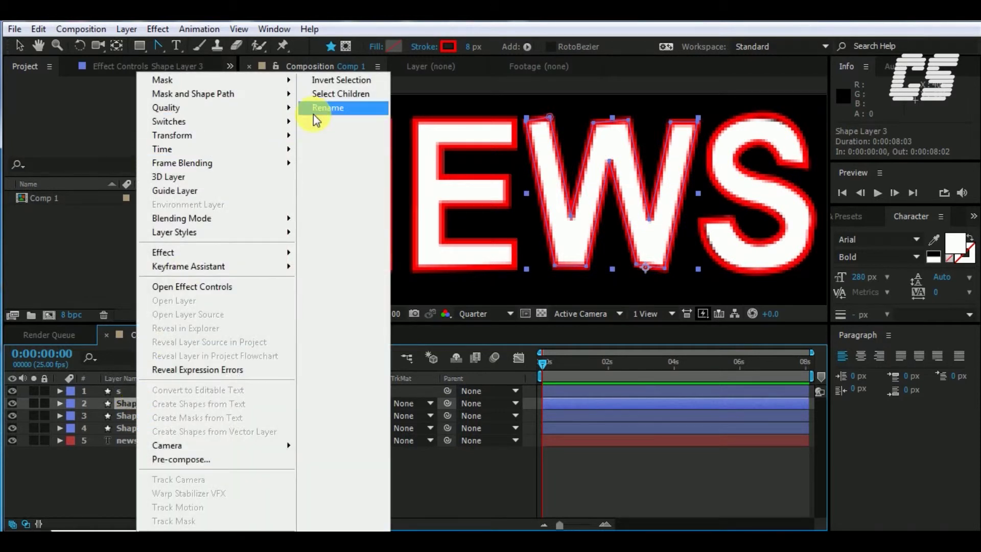
pyautogui.click(314, 115)
pyautogui.write('w')
pyautogui.press('Return')
# Step: Rename Shape Layer 2 to 'e' and Shape Layer 1 to 'n'
pyautogui.rightClick(160, 417)
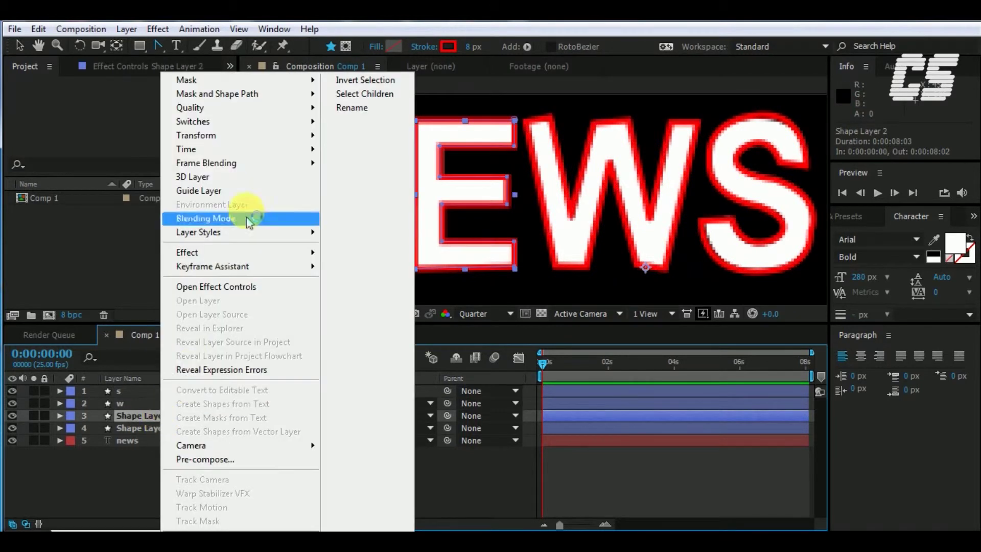
pyautogui.click(351, 107)
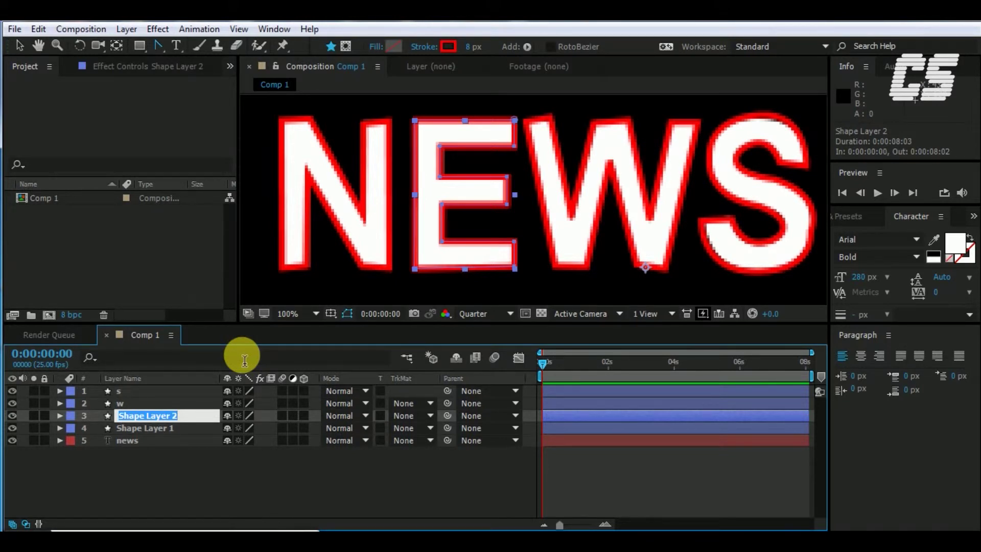
pyautogui.write('e')
pyautogui.press('Return')
pyautogui.rightClick(151, 428)
pyautogui.click(345, 119)
pyautogui.write('n')
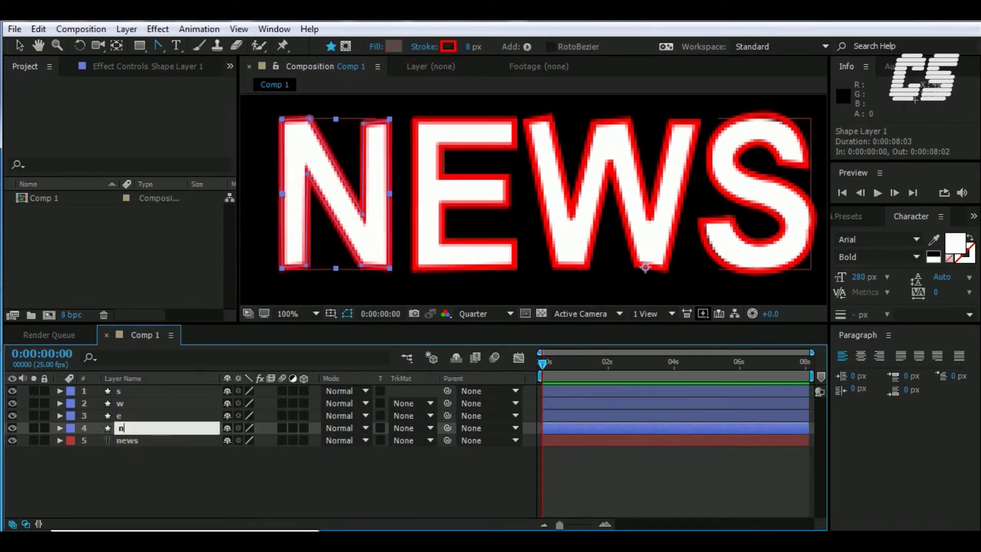
pyautogui.click(152, 449)
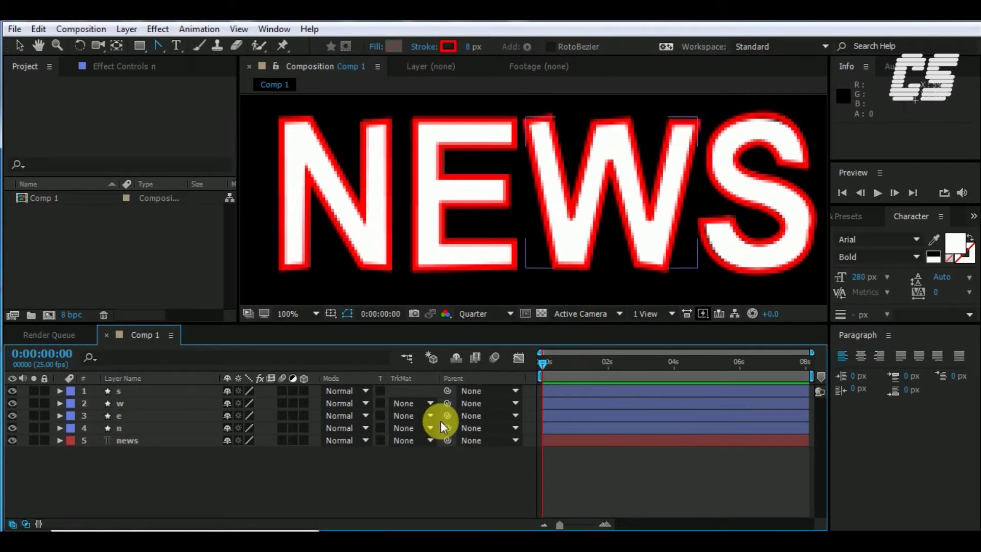
# Step: Expand layer n through Contents, Shape 1 and Stroke 1 to show its 8.0 stroke and Dashes
pyautogui.click(126, 427)
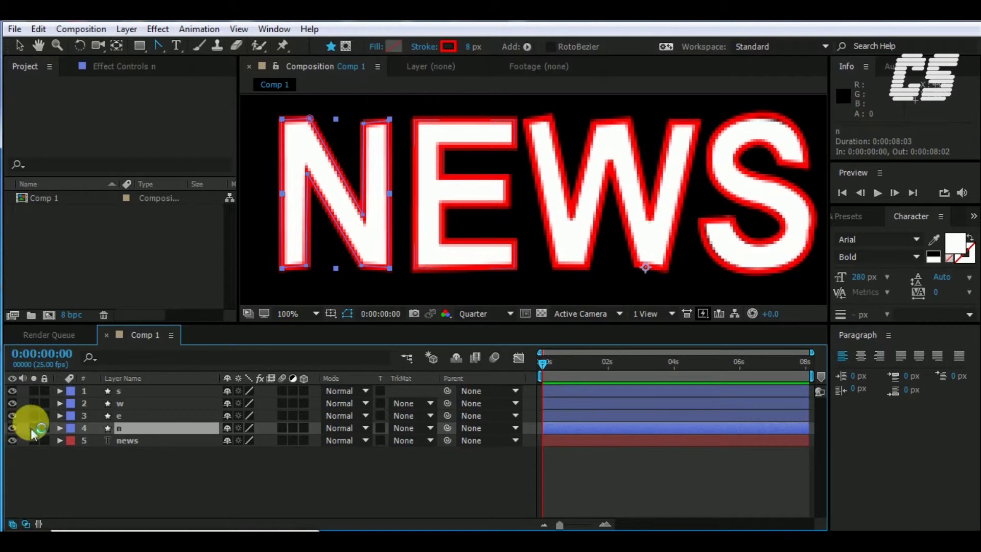
pyautogui.click(59, 427)
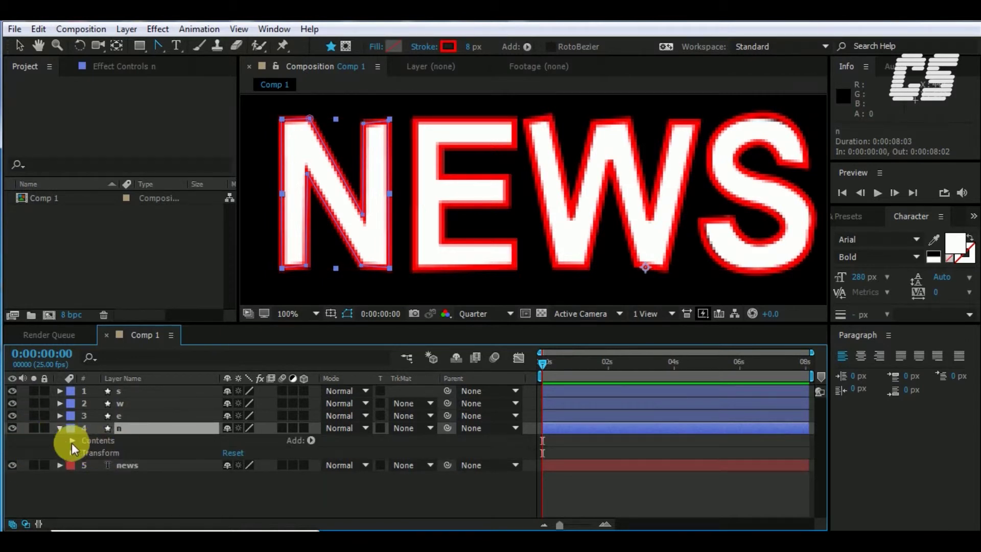
pyautogui.click(71, 444)
pyautogui.click(71, 440)
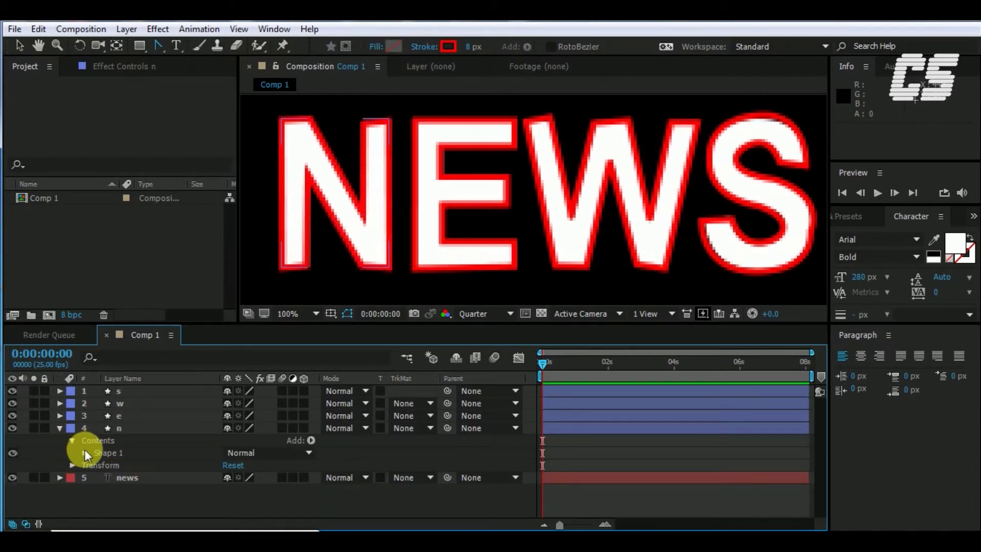
pyautogui.click(85, 453)
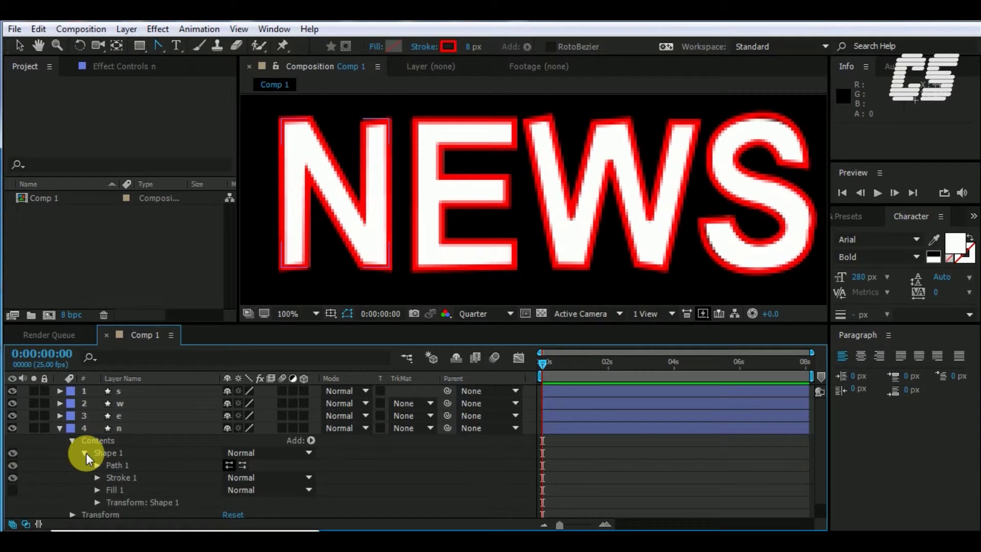
pyautogui.click(96, 477)
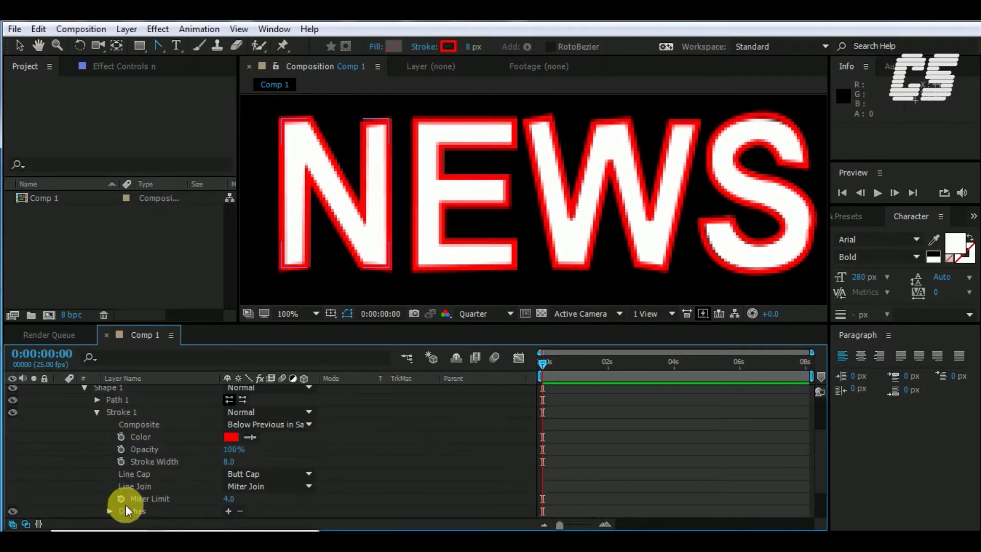
pyautogui.scroll(-2, 99, 485)
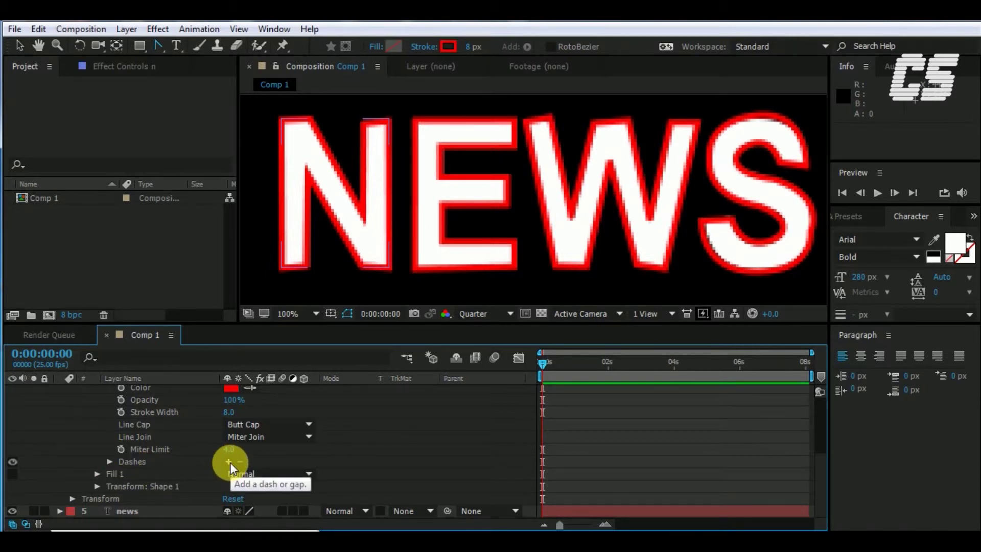
pyautogui.scroll(5, 230, 462)
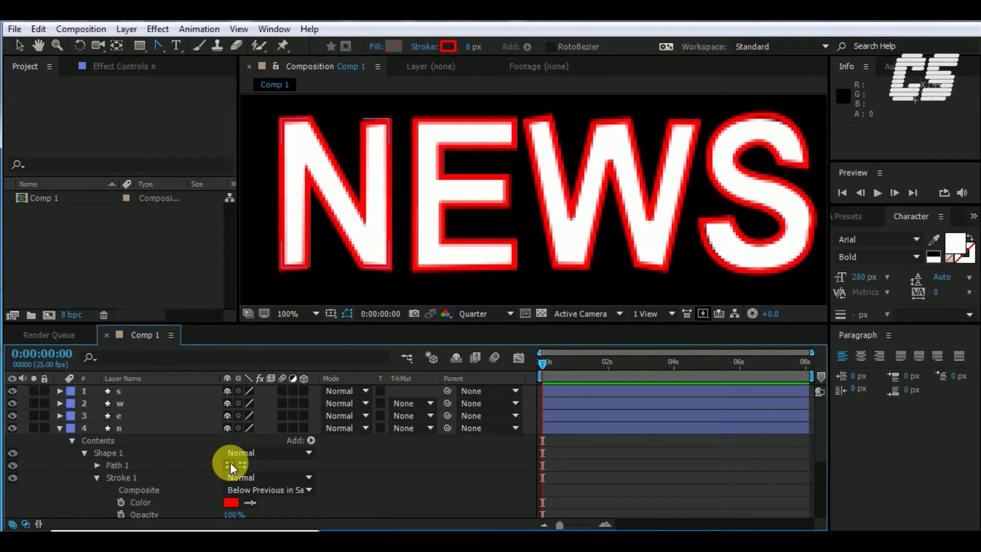
# Step: Reverse Path 1's direction on the n layer and set the shape fill to None
pyautogui.click(230, 464)
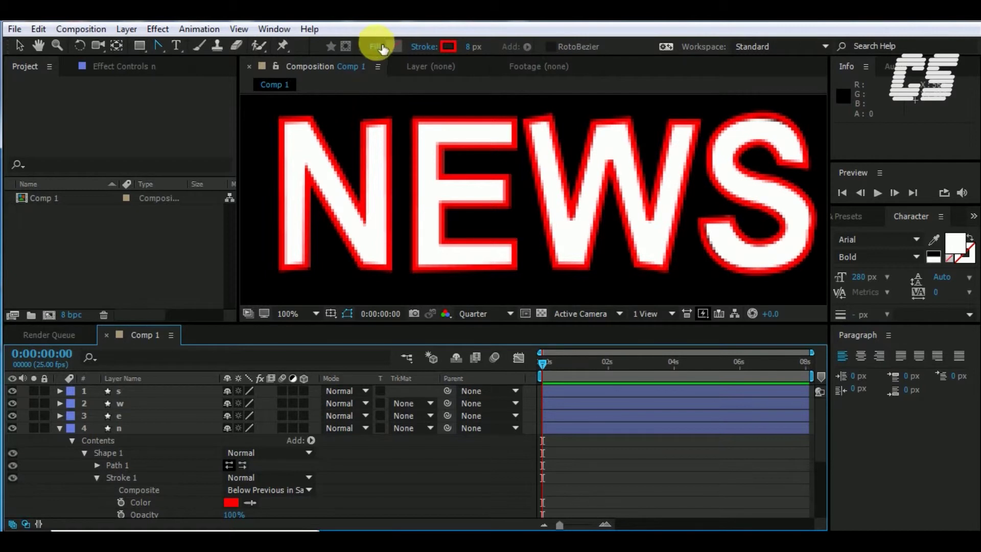
pyautogui.click(375, 46)
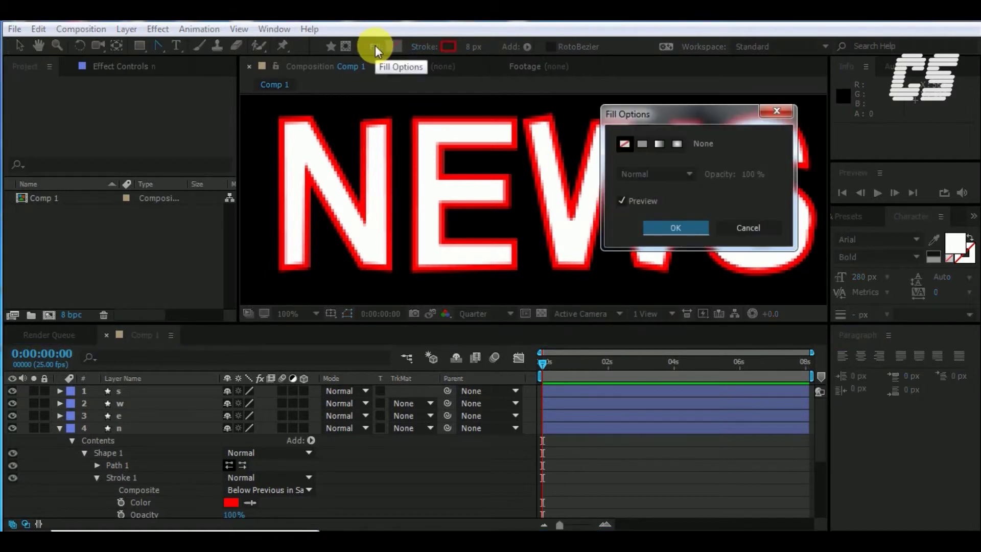
pyautogui.click(700, 228)
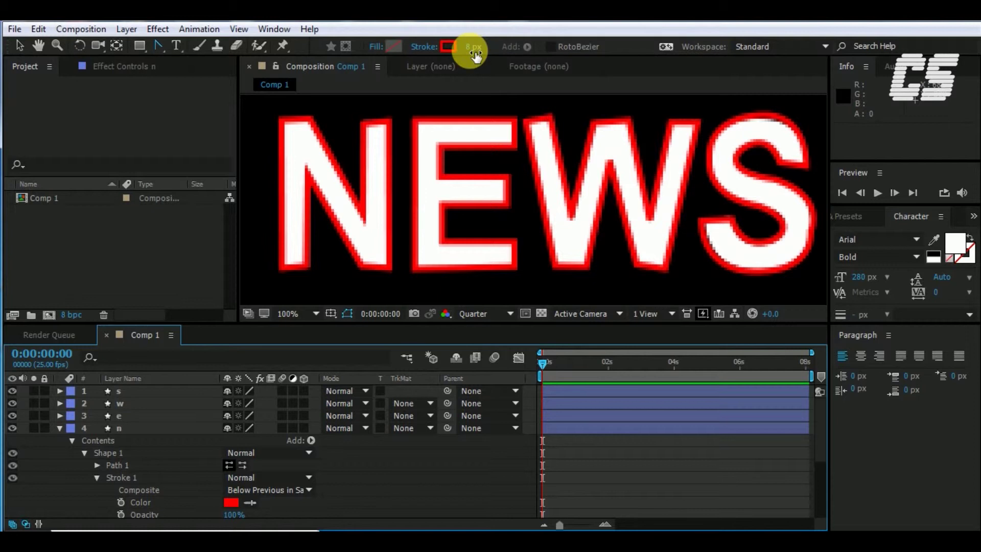
pyautogui.click(133, 428)
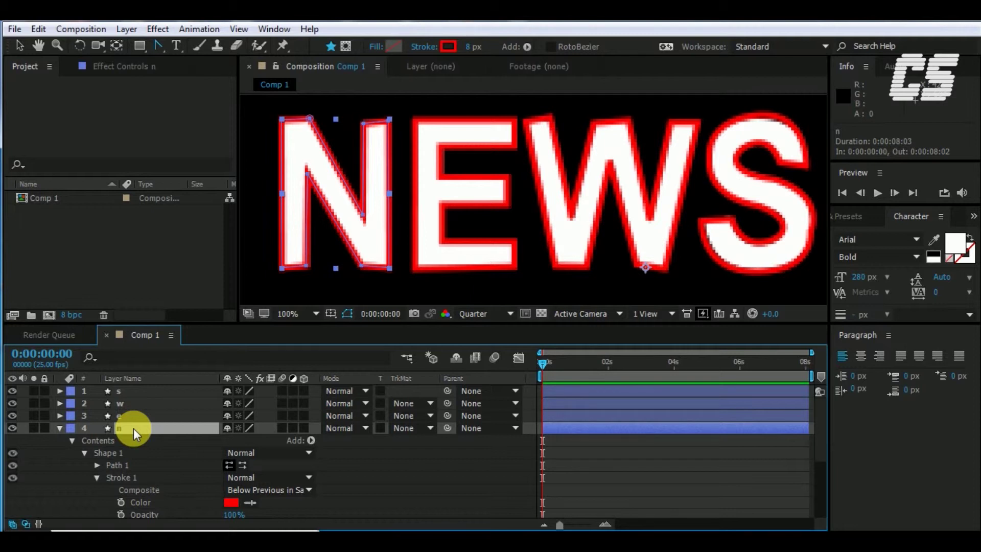
# Step: Re-expand layer n's Shape 1 and Stroke 1 and scroll down to the Dashes option
pyautogui.click(59, 428)
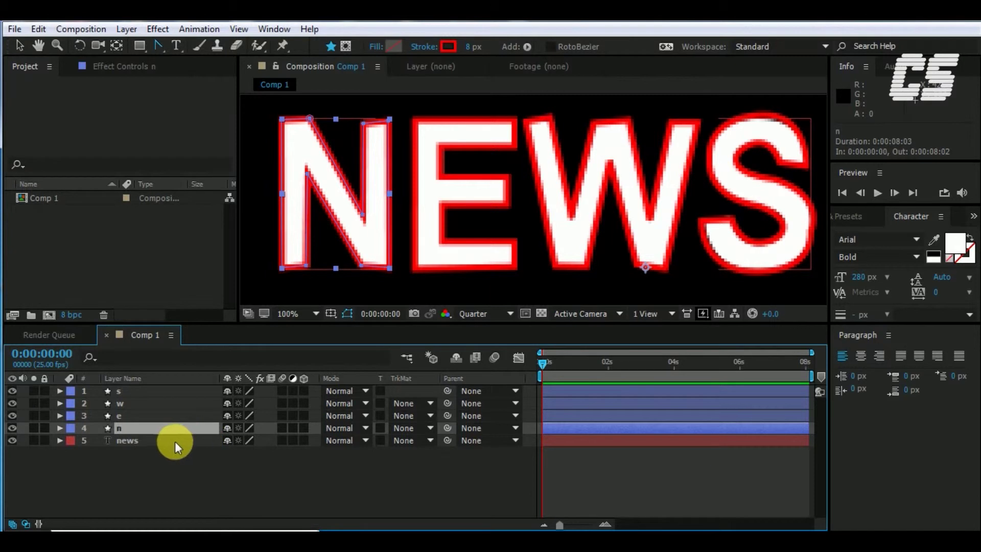
pyautogui.click(60, 428)
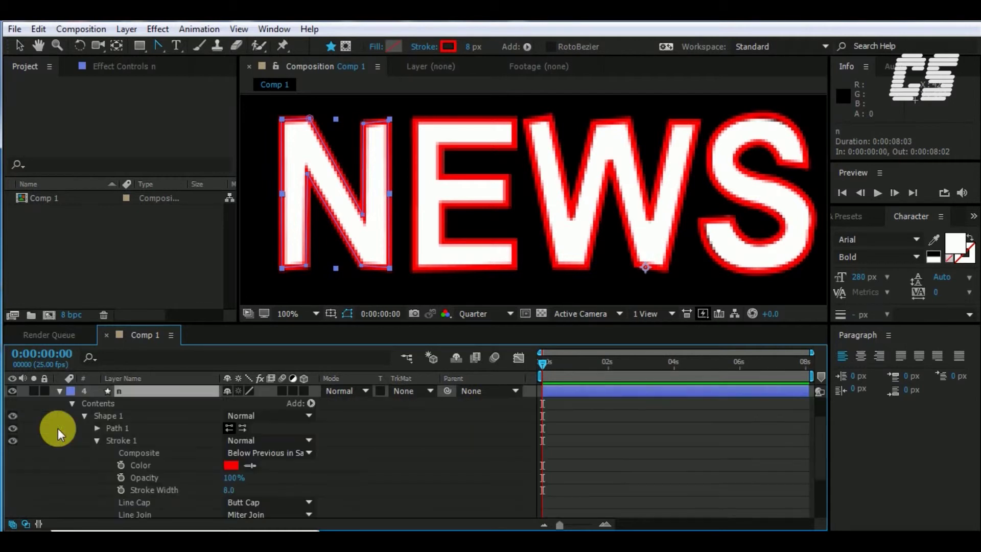
pyautogui.click(83, 417)
pyautogui.click(116, 441)
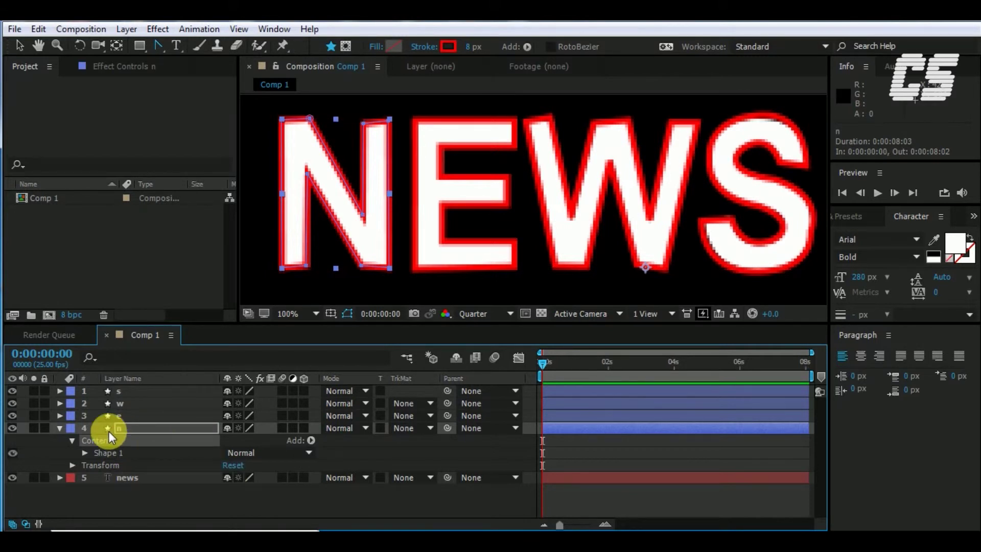
pyautogui.click(83, 453)
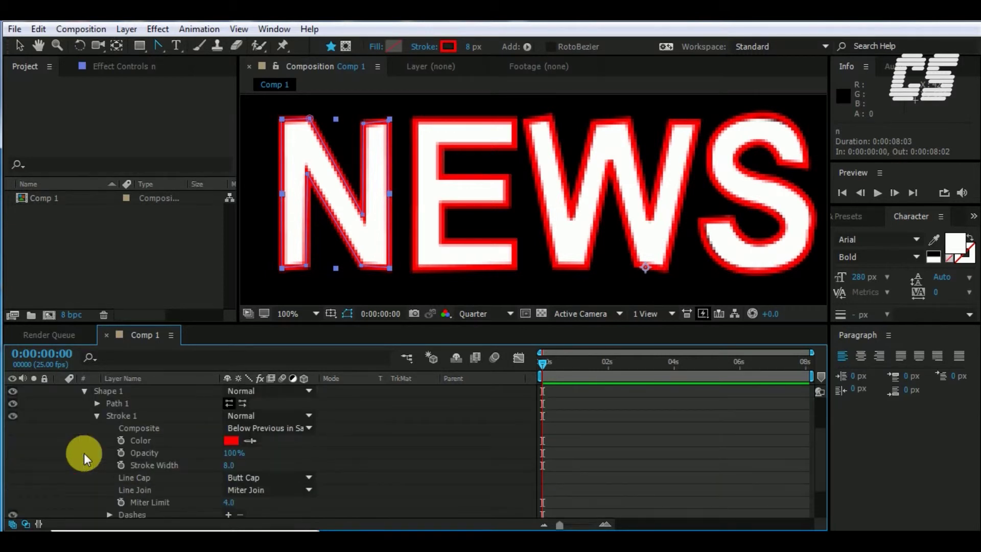
pyautogui.click(94, 416)
pyautogui.click(97, 416)
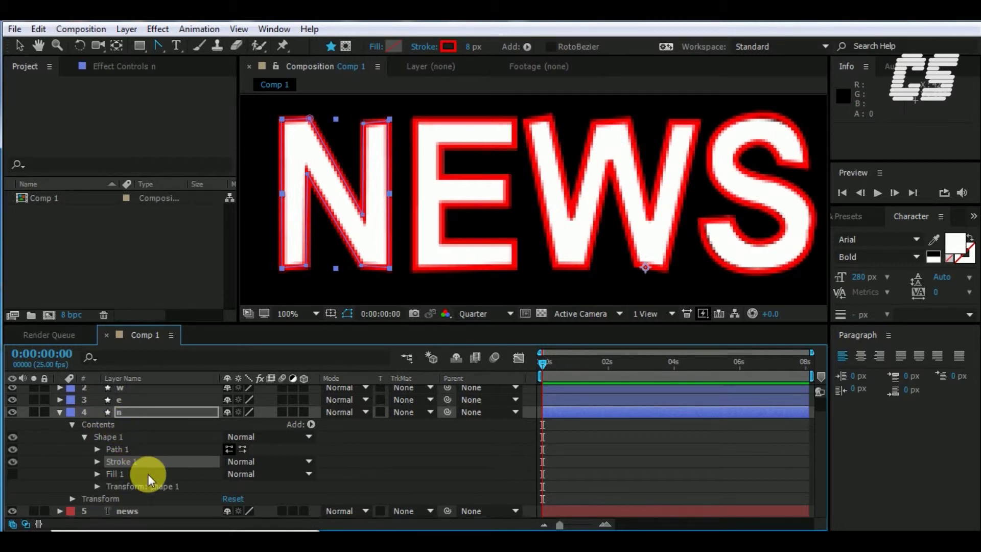
pyautogui.click(97, 462)
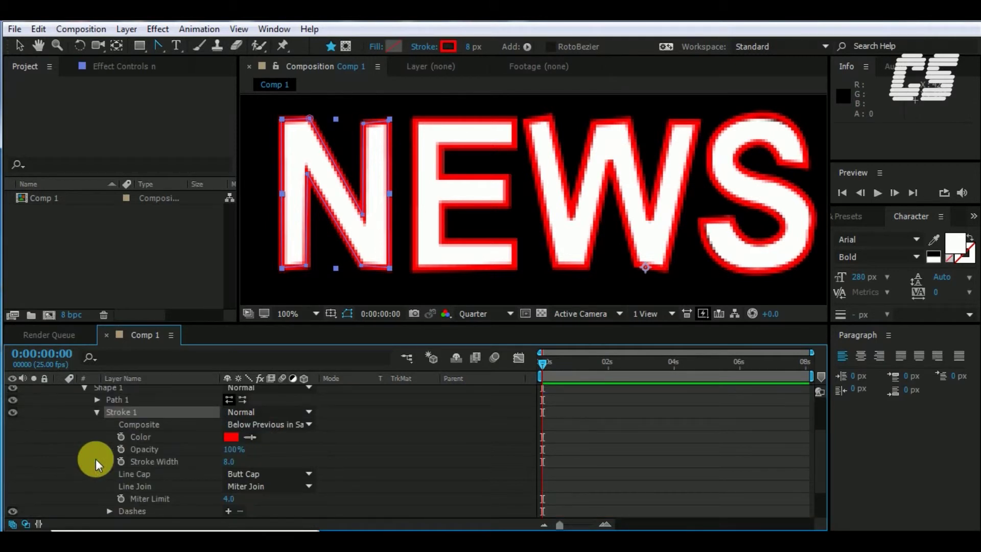
pyautogui.scroll(-3, 63, 440)
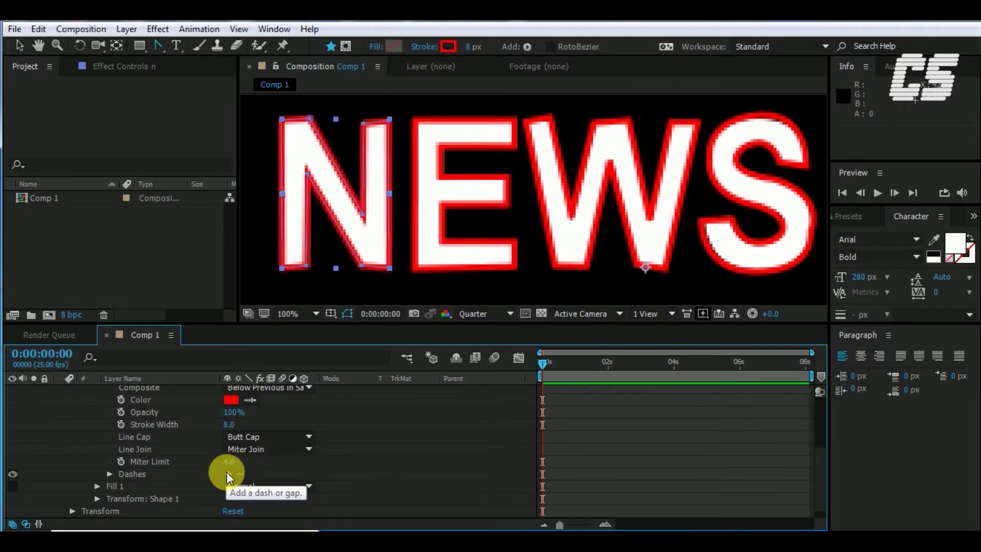
# Step: Add a dash to the n stroke and set a Dash keyframe of 10 at 0:00:00:00
pyautogui.click(228, 474)
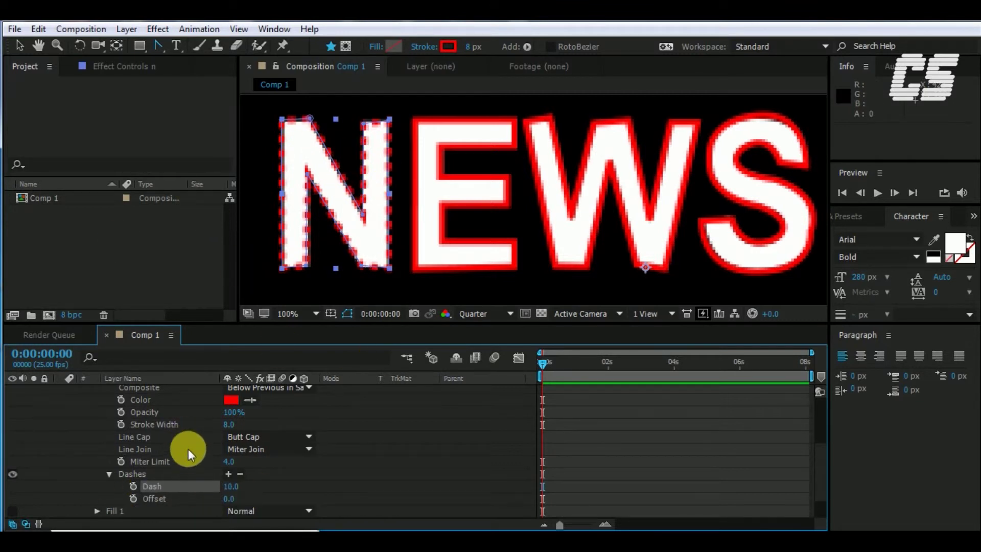
pyautogui.click(131, 486)
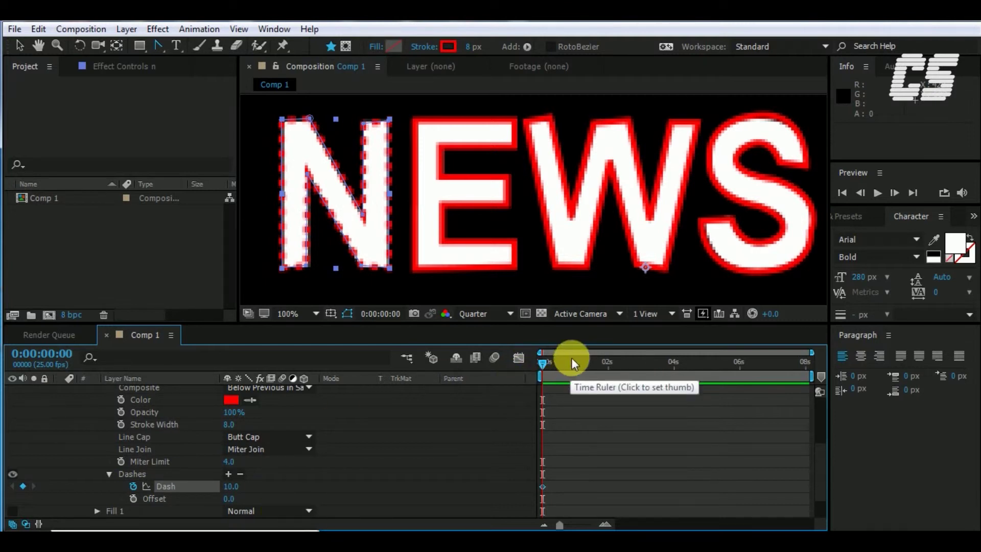
# Step: Keyframe Dash at 1200 near one second, keeping the starting Dash at 10 after trying 0 and 1
pyautogui.moveTo(544, 363)
pyautogui.mouseDown()
pyautogui.moveTo(589, 362)
pyautogui.moveTo(578, 361)
pyautogui.mouseUp()
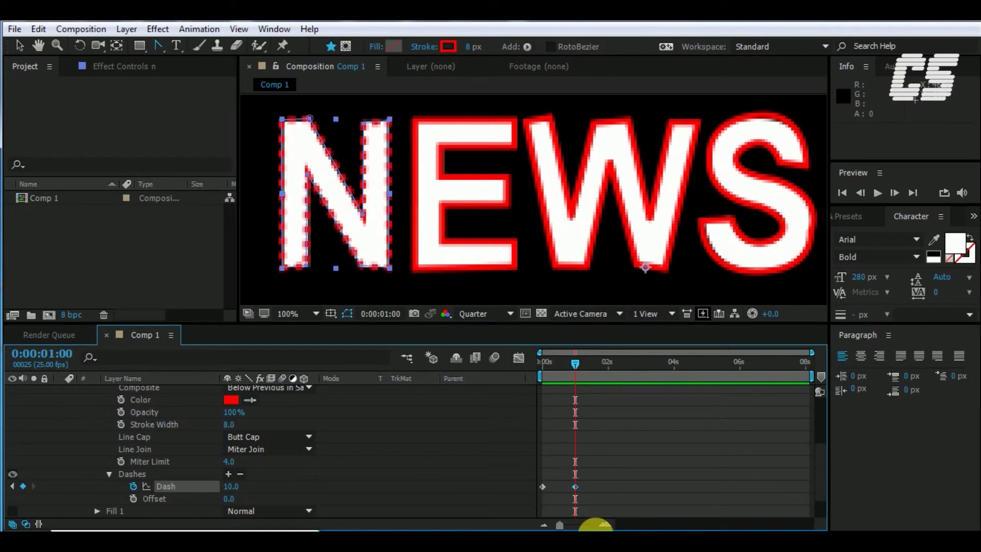
pyautogui.moveTo(230, 486)
pyautogui.mouseDown()
pyautogui.moveTo(273, 491)
pyautogui.moveTo(885, 400)
pyautogui.moveTo(976, 400)
pyautogui.mouseUp()
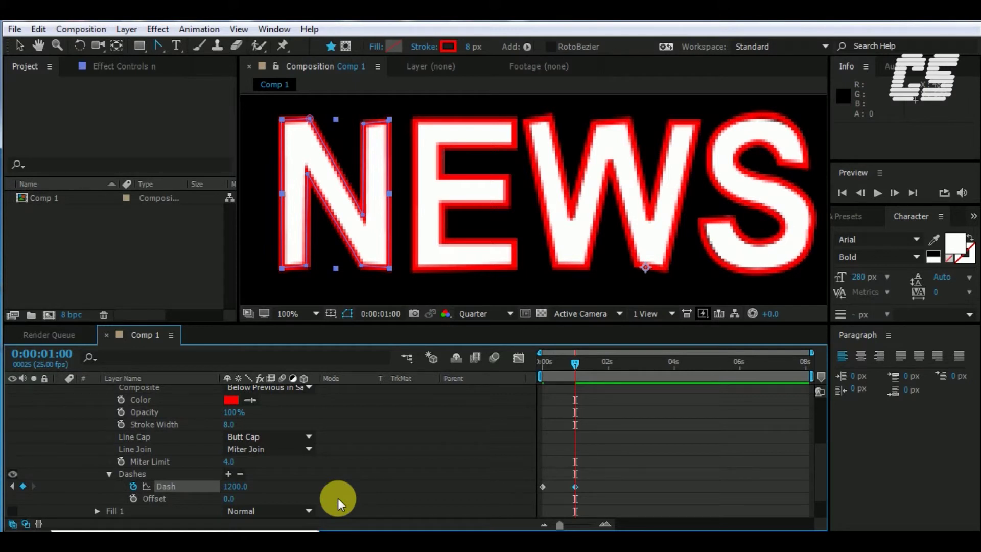
pyautogui.moveTo(572, 357); pyautogui.dragTo(509, 344)
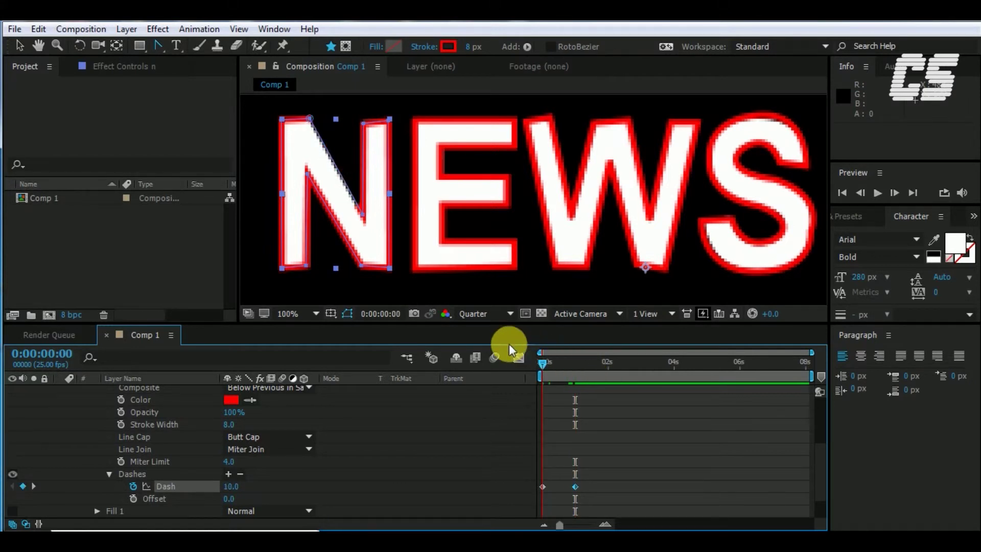
pyautogui.click(234, 486)
pyautogui.write('0')
pyautogui.press('Return')
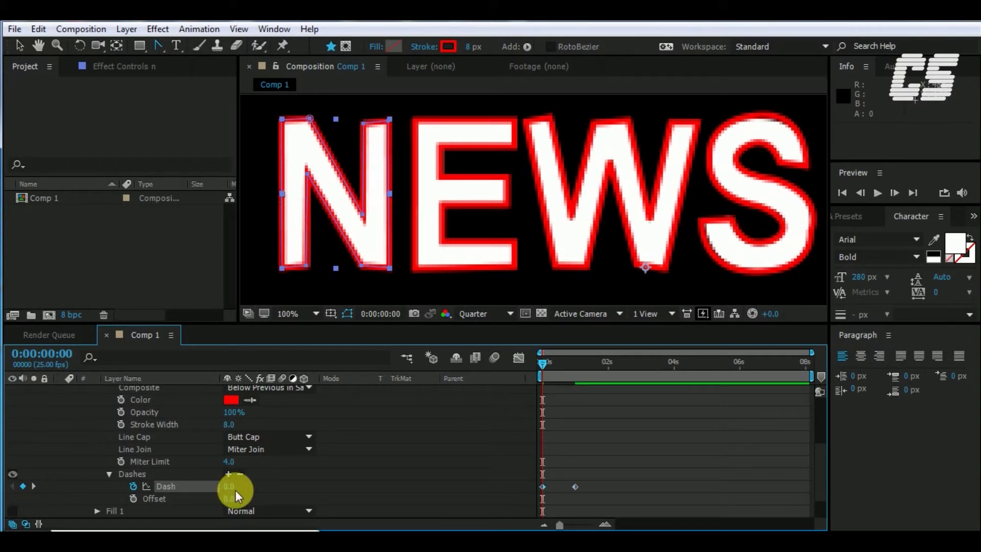
pyautogui.hotkey('ctrl', 'z')
pyautogui.click(237, 486)
pyautogui.write('1')
pyautogui.press('Return')
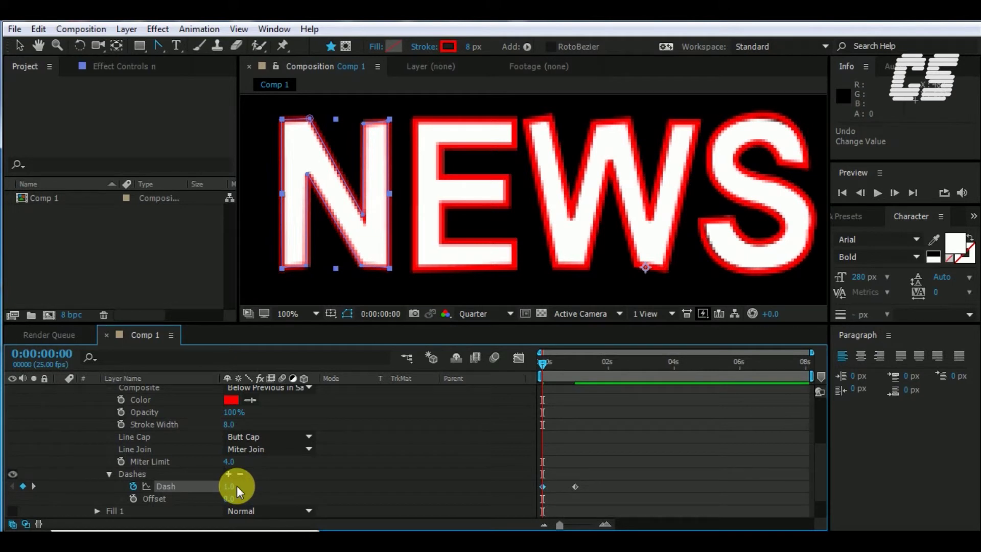
pyautogui.click(237, 486)
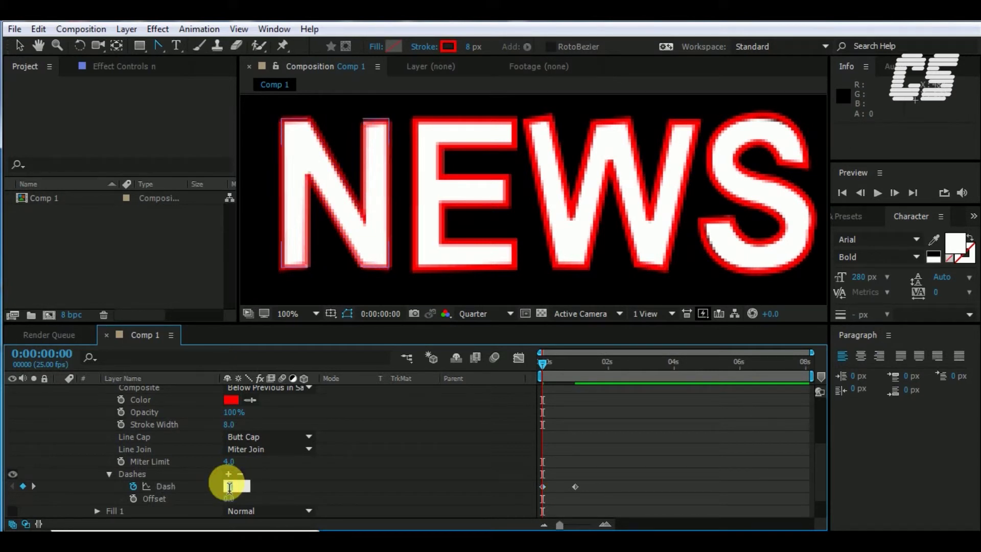
pyautogui.write('1')
pyautogui.press('Return')
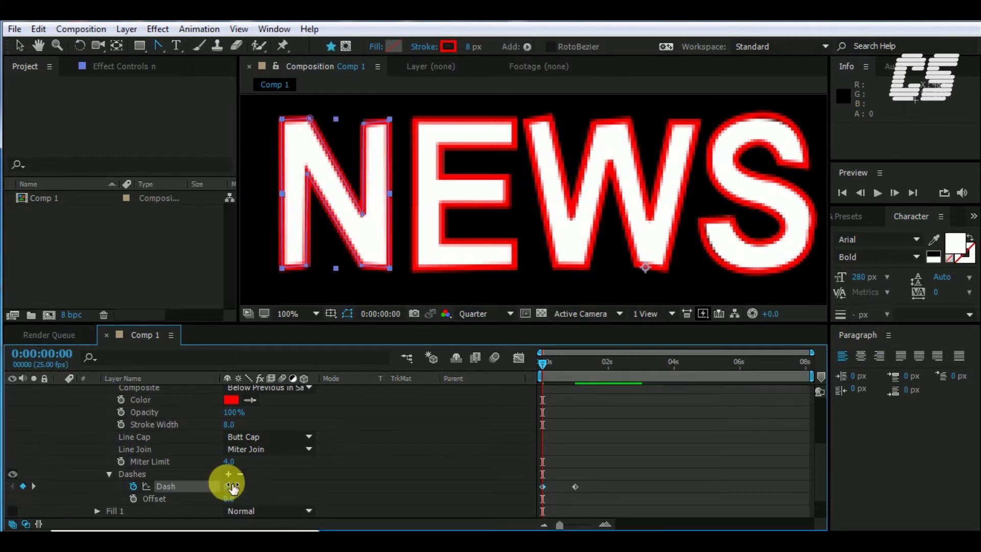
pyautogui.hotkey('ctrl', 'z')
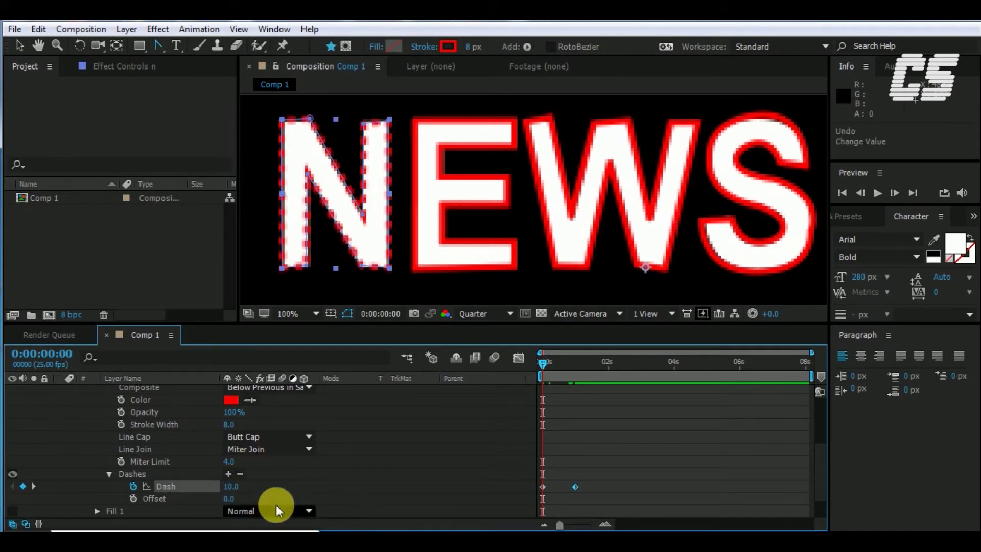
pyautogui.click(230, 486)
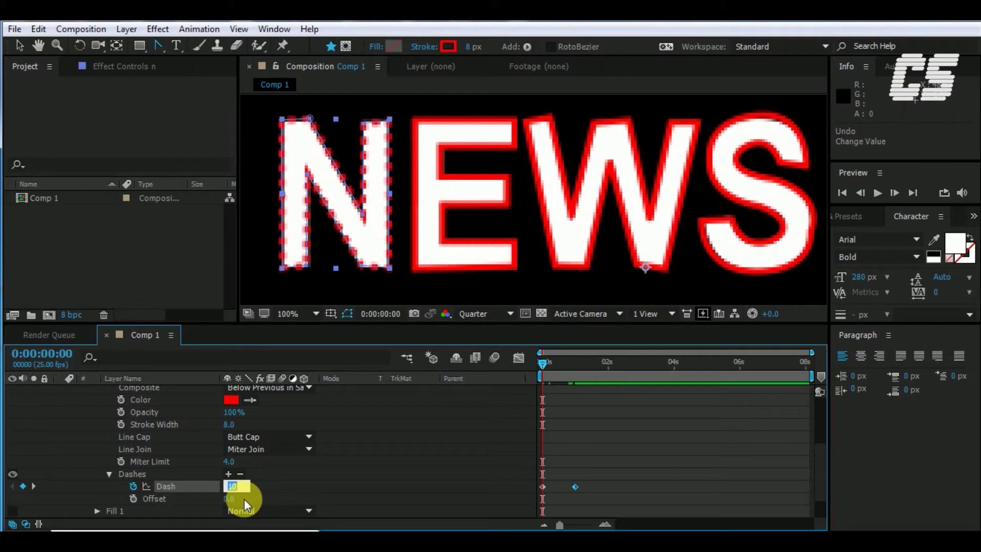
pyautogui.click(444, 415)
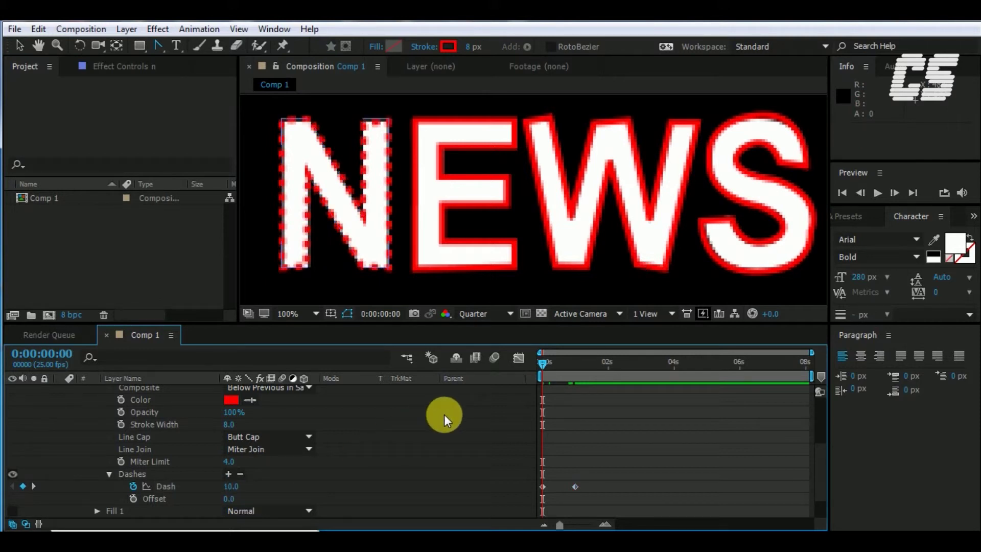
# Step: Preview the draw-on, trying the 1200 keyframe at 2 and 3 seconds before returning it near one second
pyautogui.click(878, 192)
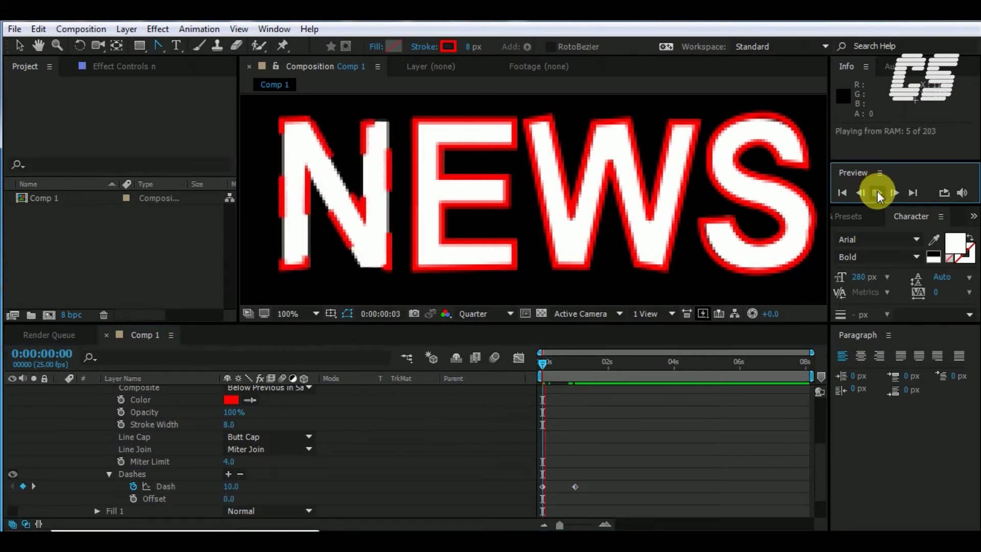
pyautogui.click(538, 360)
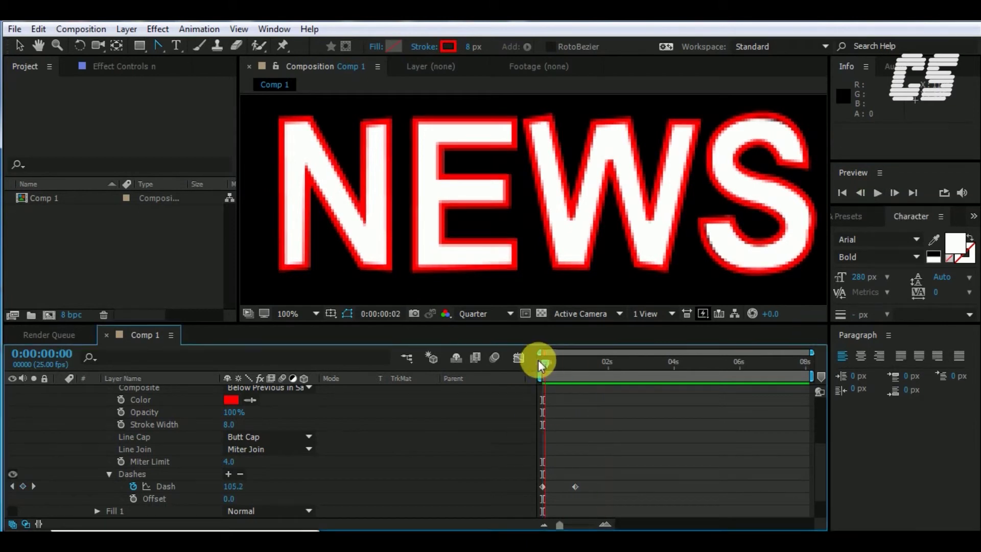
pyautogui.click(876, 191)
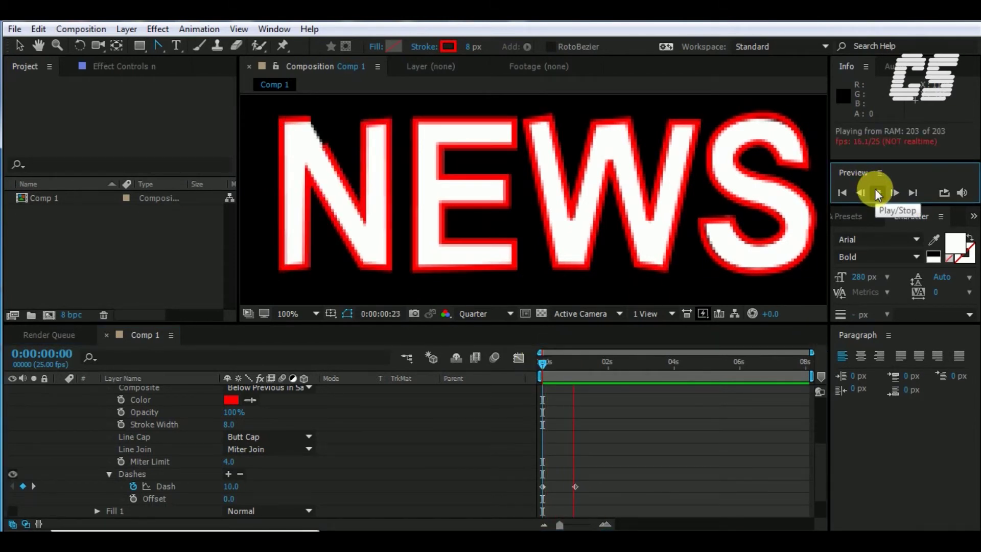
pyautogui.click(746, 426)
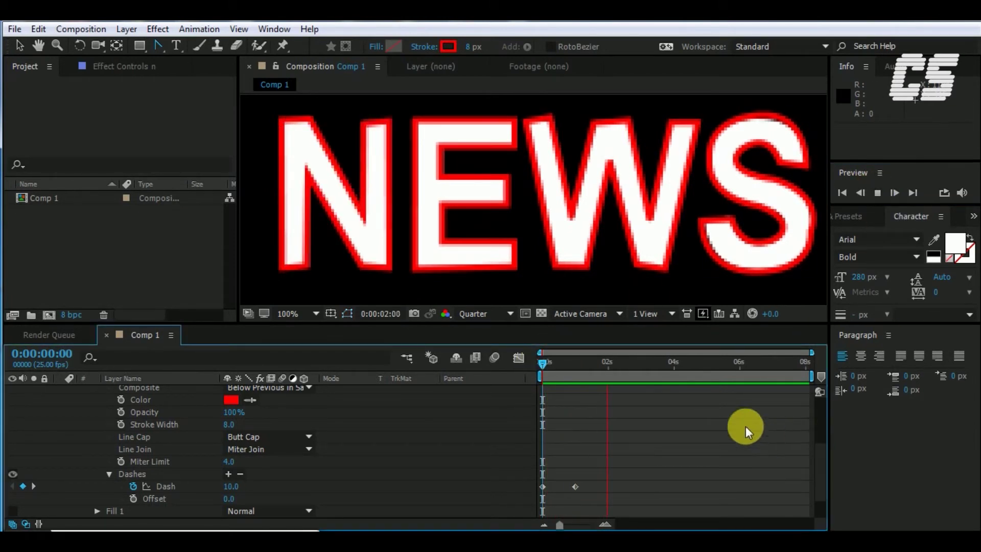
pyautogui.click(576, 486)
pyautogui.moveTo(594, 486); pyautogui.dragTo(605, 486)
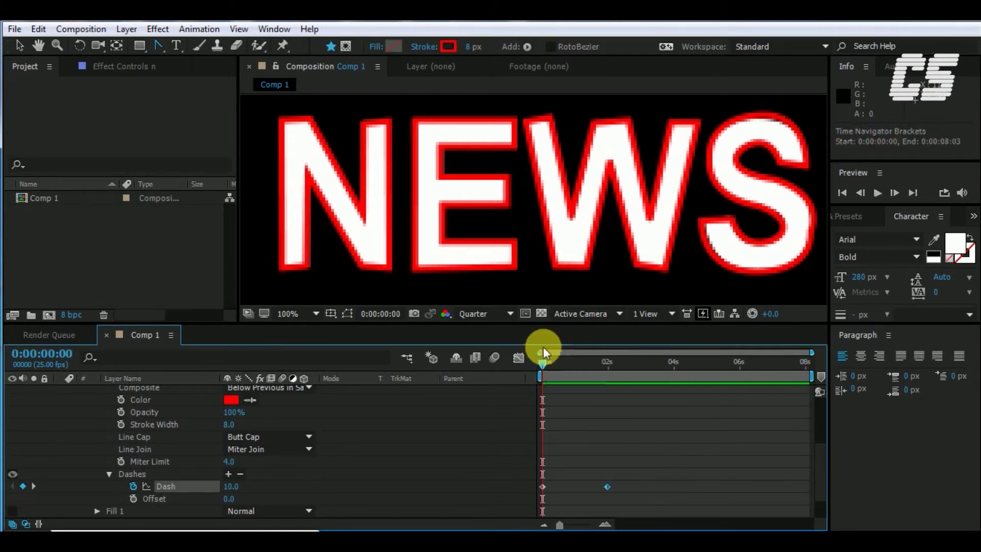
pyautogui.click(883, 195)
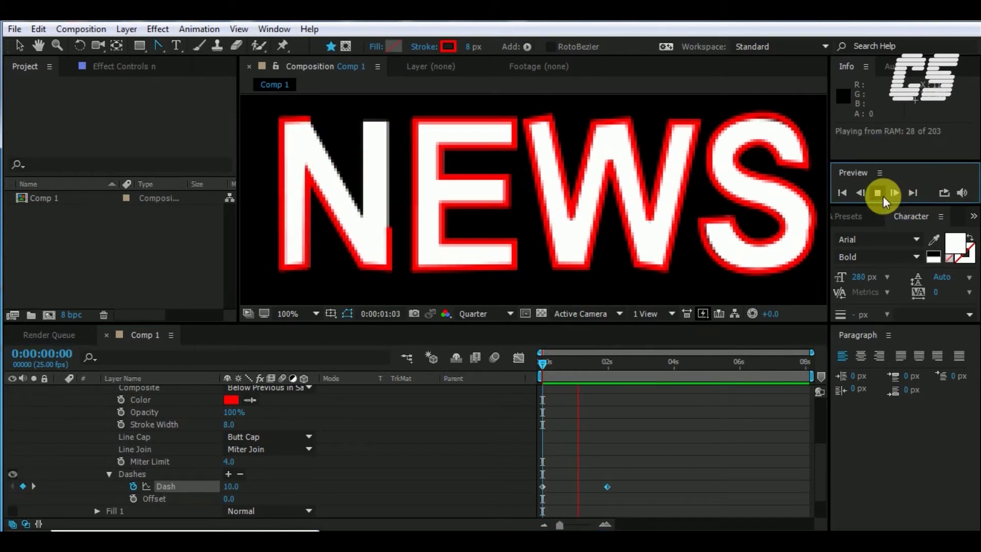
pyautogui.moveTo(607, 487)
pyautogui.mouseDown()
pyautogui.moveTo(656, 486)
pyautogui.moveTo(677, 474)
pyautogui.mouseUp()
pyautogui.click(877, 193)
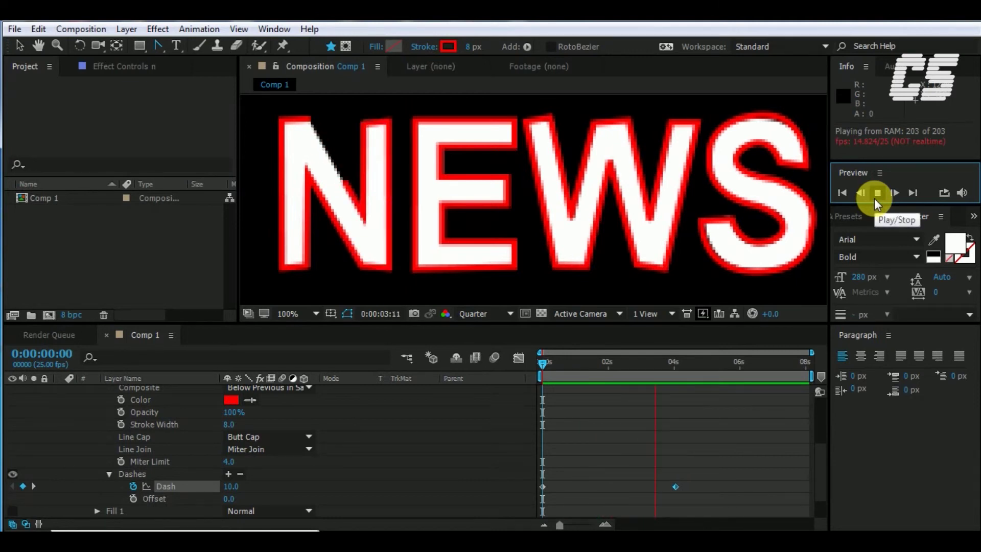
pyautogui.moveTo(675, 487); pyautogui.dragTo(575, 489)
pyautogui.moveTo(553, 361)
pyautogui.mouseDown()
pyautogui.moveTo(579, 363)
pyautogui.moveTo(543, 363)
pyautogui.mouseUp()
pyautogui.click(883, 193)
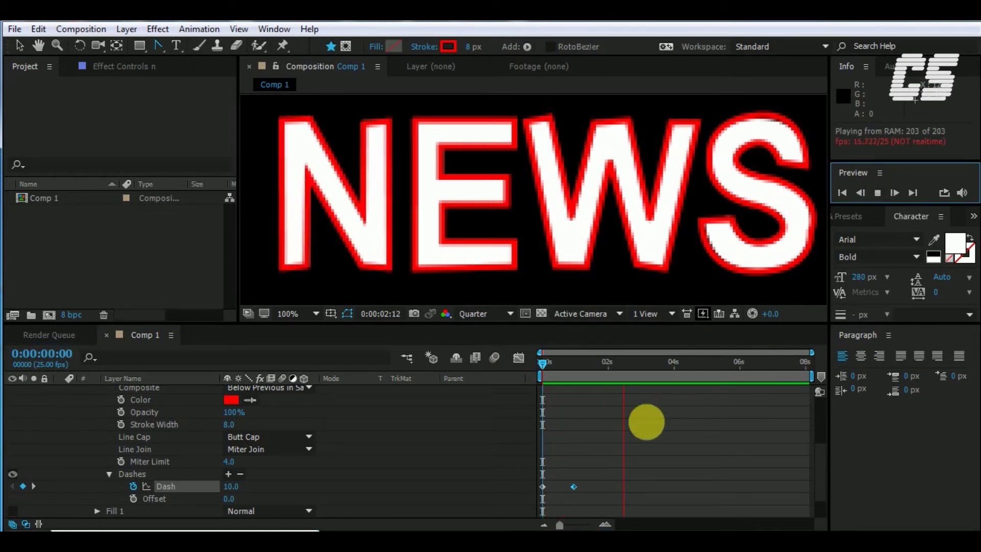
# Step: Stop the preview and collapse the n layer's Shape 1 and properties
pyautogui.click(646, 420)
pyautogui.click(891, 192)
pyautogui.scroll(5, 246, 480)
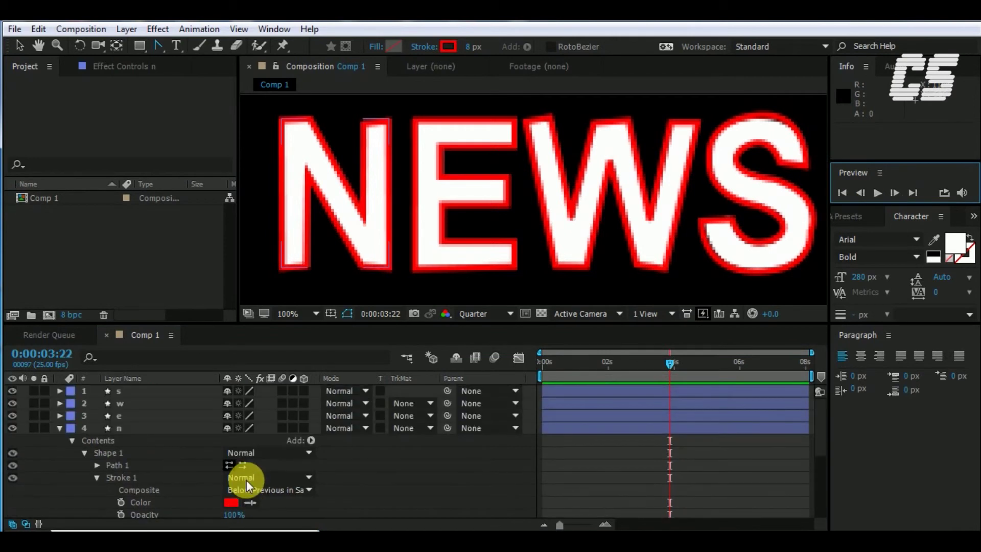
pyautogui.scroll(-5, 297, 459)
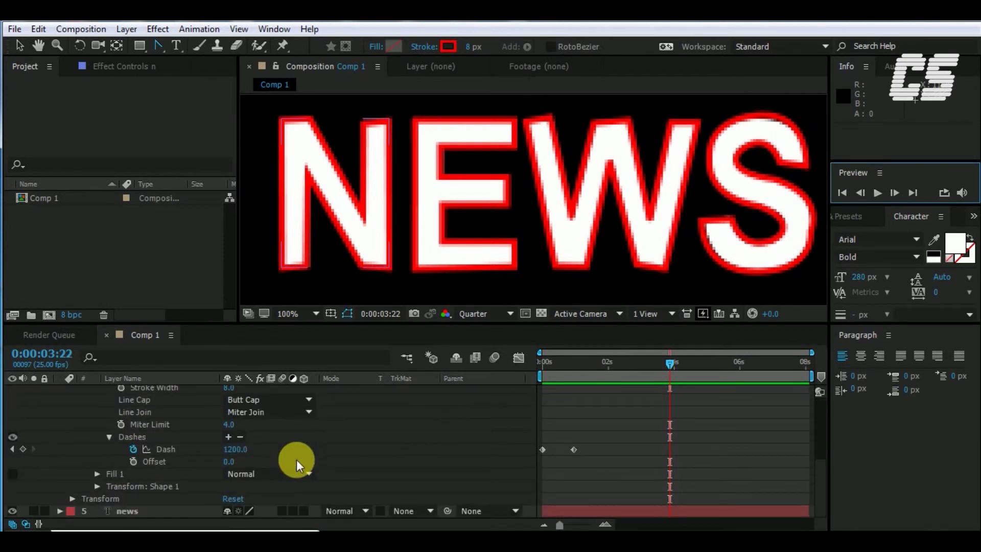
pyautogui.scroll(4, 297, 459)
pyautogui.click(84, 424)
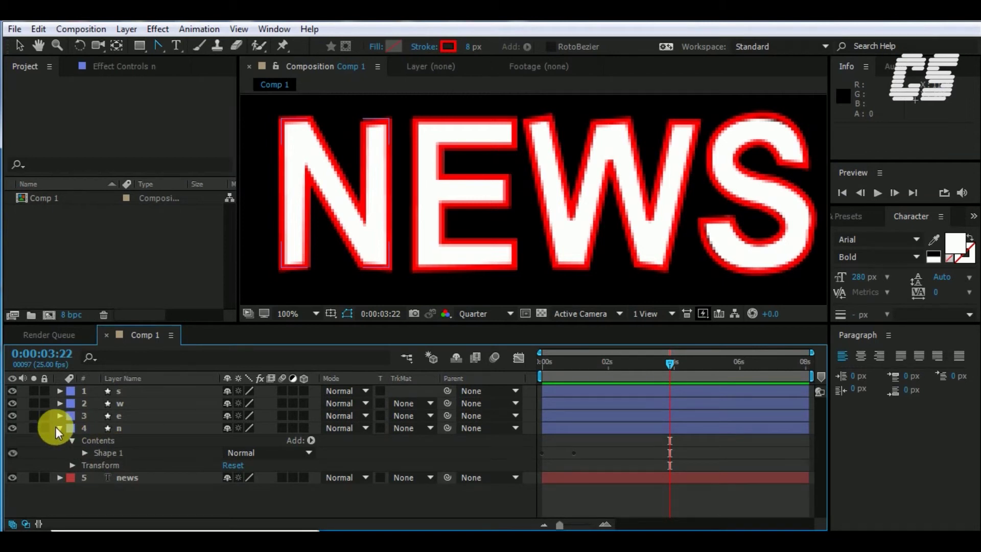
pyautogui.click(59, 429)
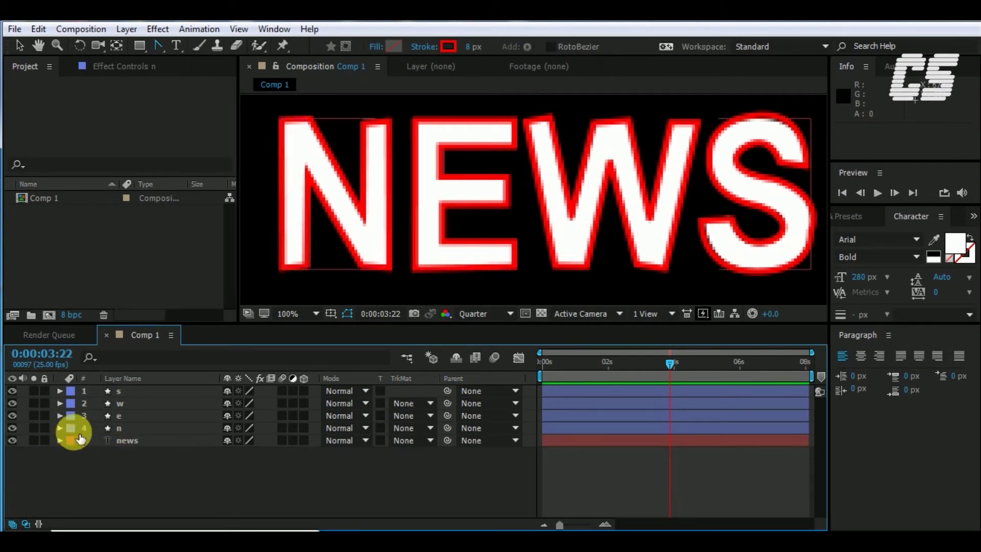
# Step: Expand the e layer's Contents, Shape 1 and Stroke 1 down to Dashes, adding a dash
pyautogui.click(503, 266)
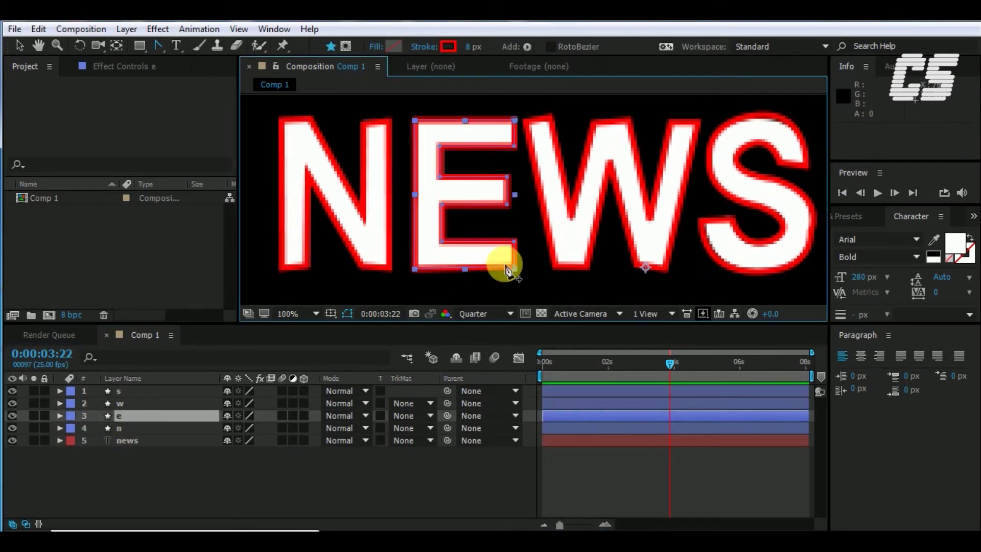
pyautogui.click(63, 413)
pyautogui.click(60, 415)
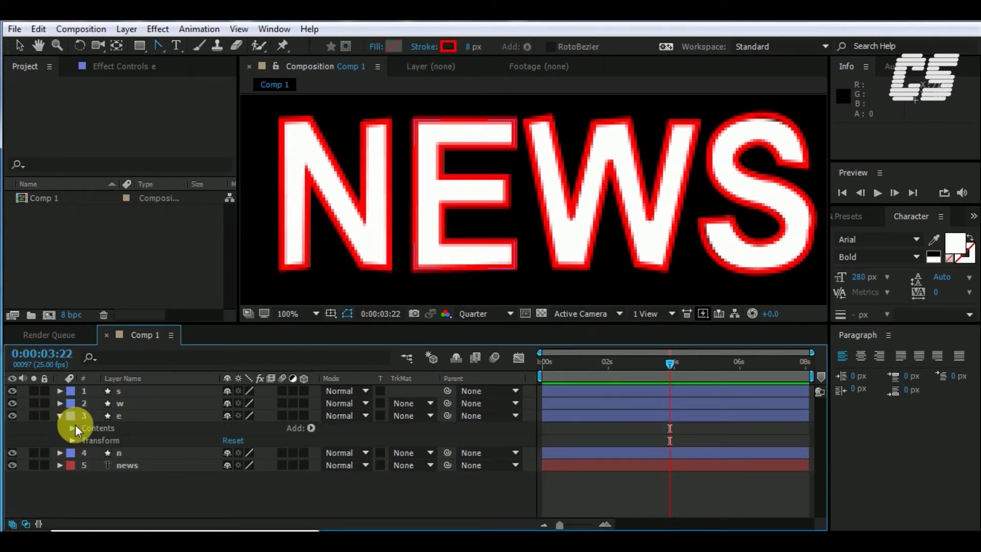
pyautogui.click(76, 425)
pyautogui.click(84, 441)
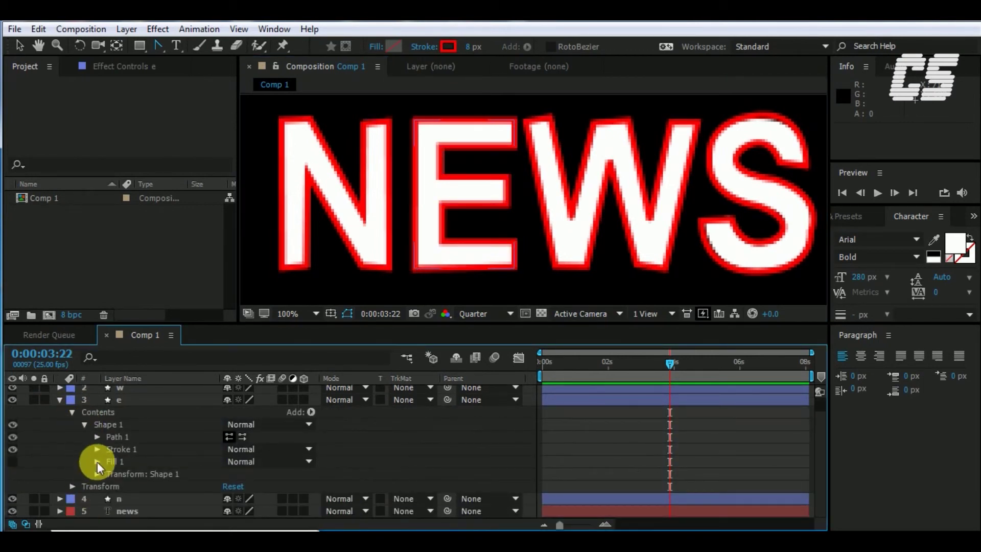
pyautogui.click(97, 449)
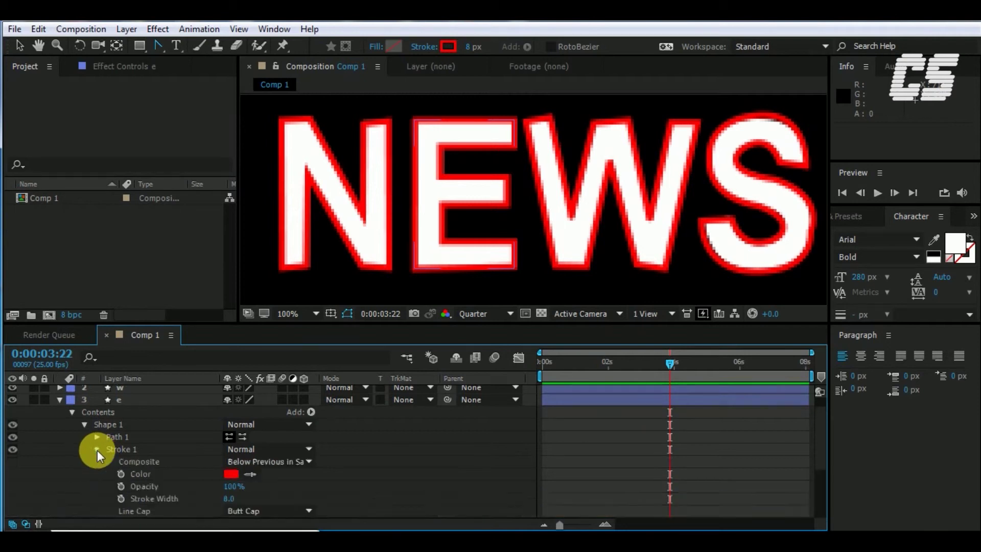
pyautogui.scroll(-3, 99, 450)
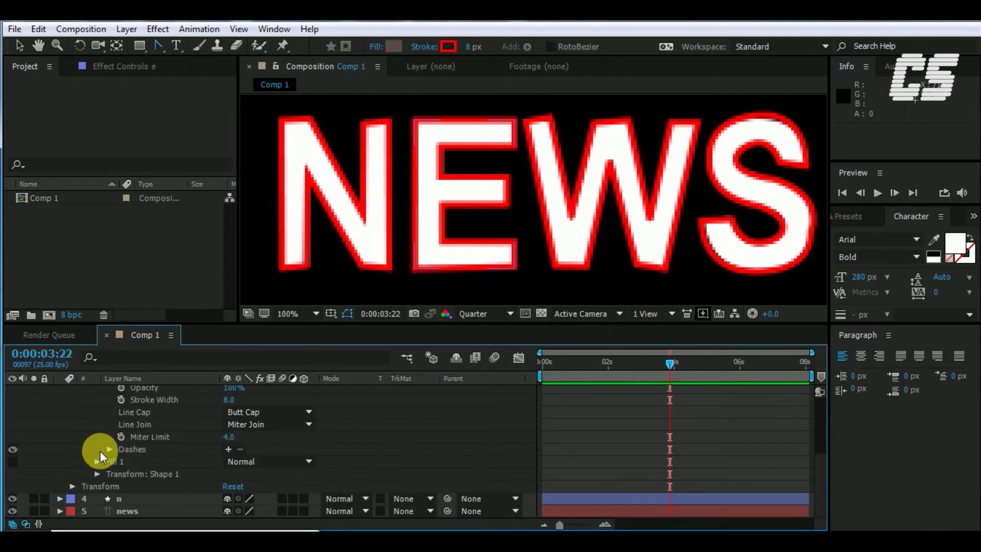
pyautogui.click(228, 449)
# Step: Keyframe Dash at 10 at 1:05 and delete the stray Dash keyframe near 3:21
pyautogui.click(134, 461)
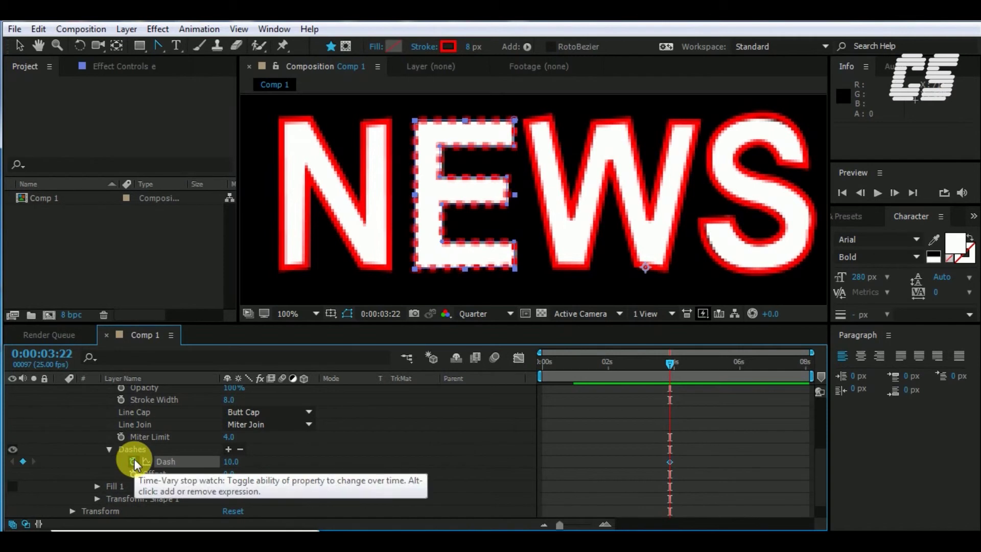
pyautogui.moveTo(673, 360); pyautogui.dragTo(583, 370)
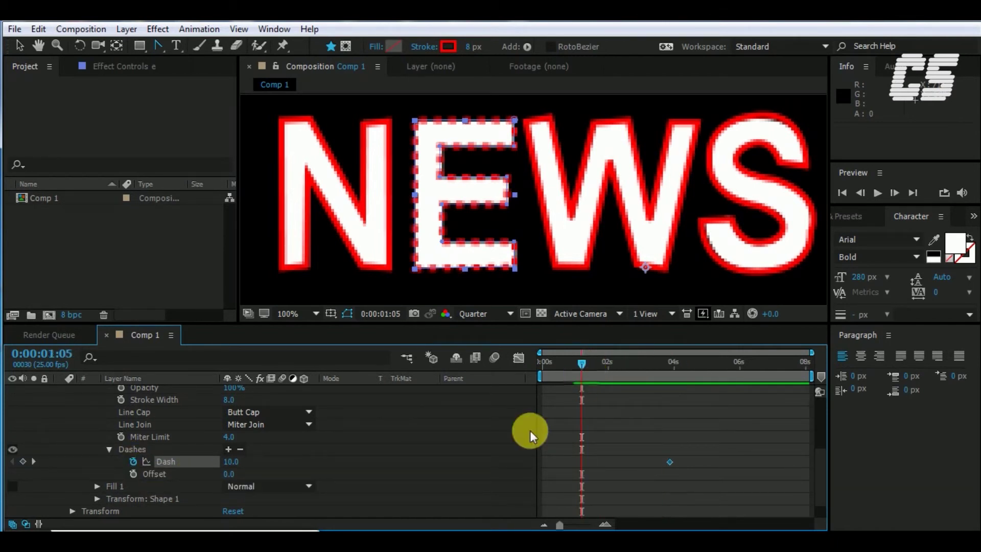
pyautogui.click(23, 461)
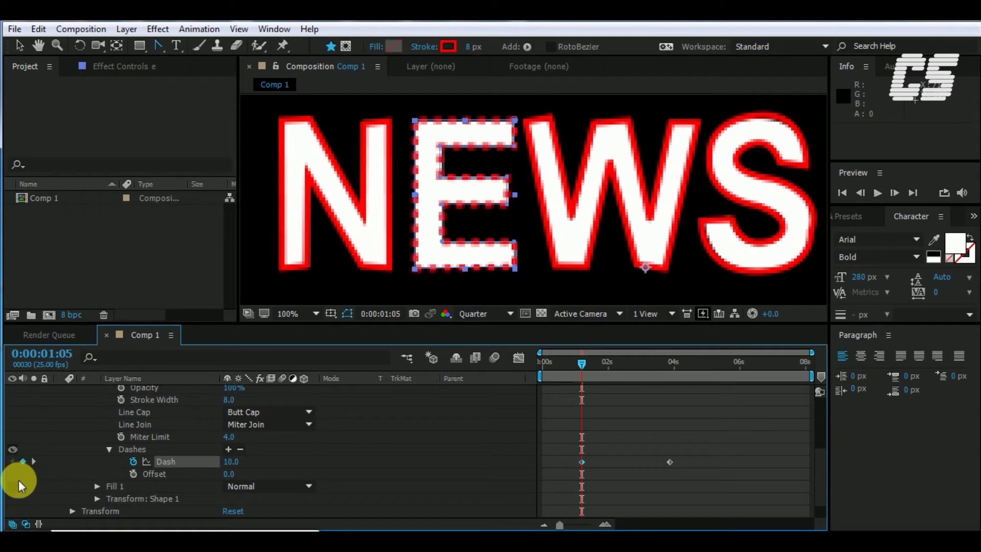
pyautogui.click(669, 461)
pyautogui.press('Delete')
pyautogui.moveTo(590, 364); pyautogui.dragTo(609, 366)
pyautogui.moveTo(235, 462)
pyautogui.mouseDown()
pyautogui.moveTo(245, 457)
pyautogui.moveTo(207, 462)
pyautogui.mouseUp()
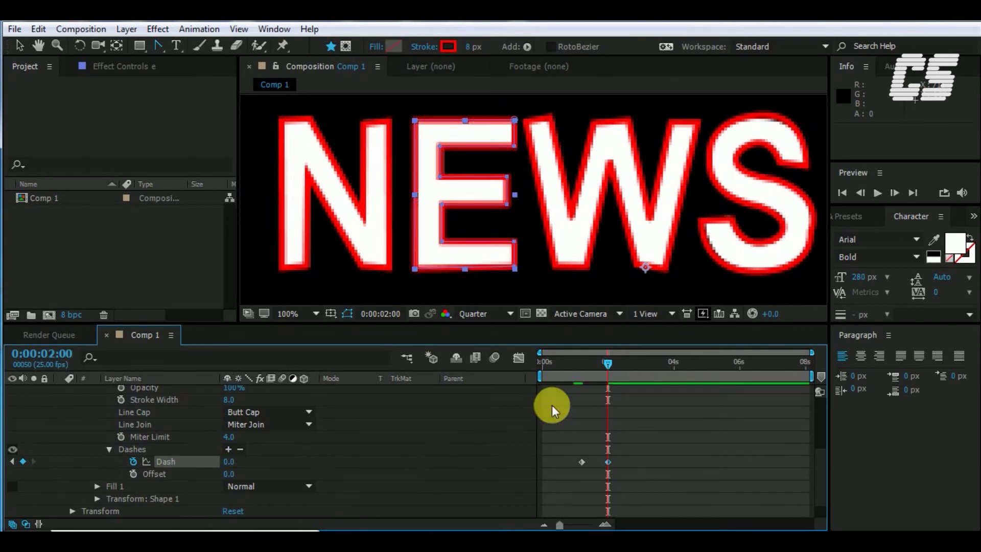
# Step: Raise Dash to 1138 at 2:00 so the E looks solid, then check the frames around 1:04
pyautogui.moveTo(603, 360); pyautogui.dragTo(581, 357)
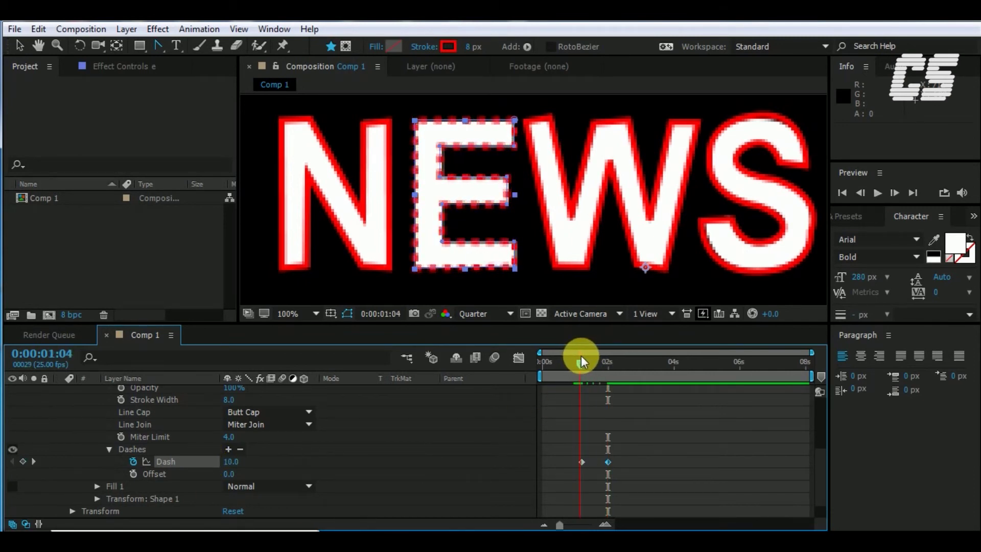
pyautogui.press('space')
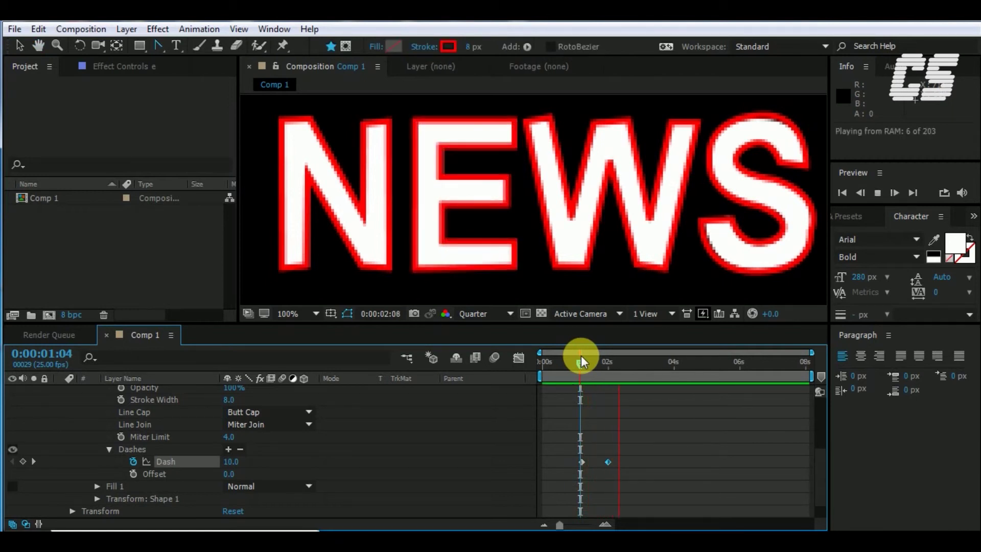
pyautogui.press('space')
pyautogui.moveTo(645, 361); pyautogui.dragTo(608, 364)
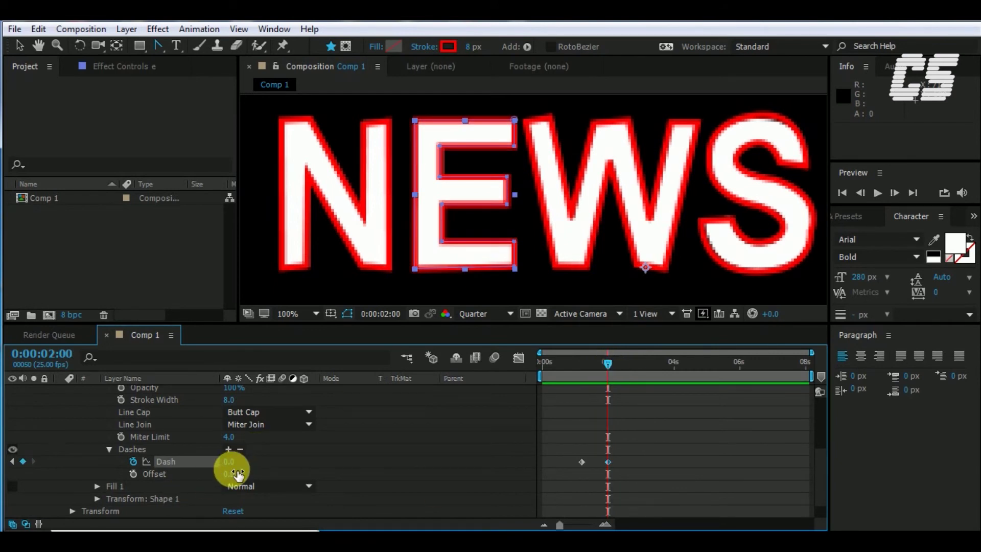
pyautogui.moveTo(237, 474)
pyautogui.mouseDown()
pyautogui.moveTo(673, 438)
pyautogui.moveTo(829, 408)
pyautogui.mouseUp()
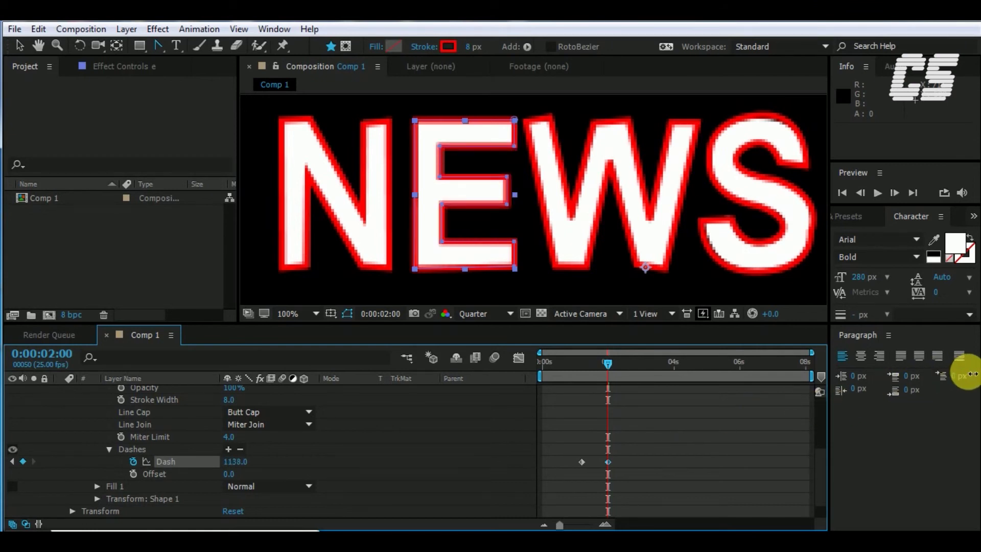
pyautogui.moveTo(606, 363); pyautogui.dragTo(537, 366)
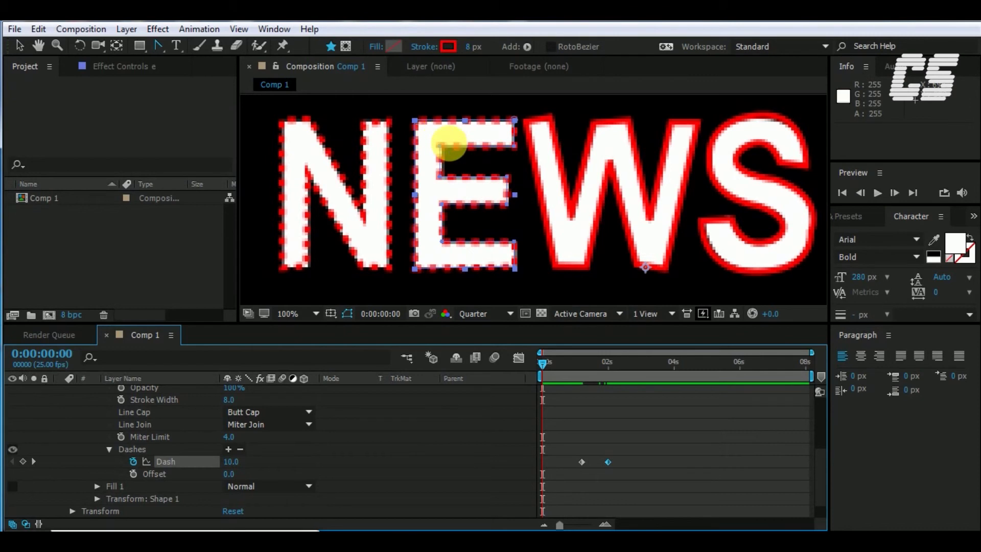
pyautogui.moveTo(542, 368); pyautogui.dragTo(587, 364)
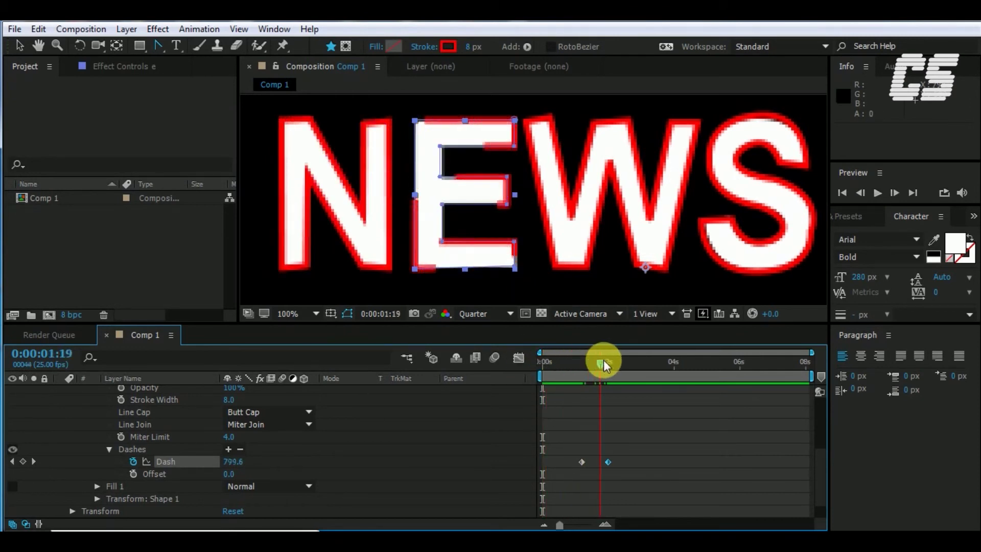
pyautogui.click(581, 452)
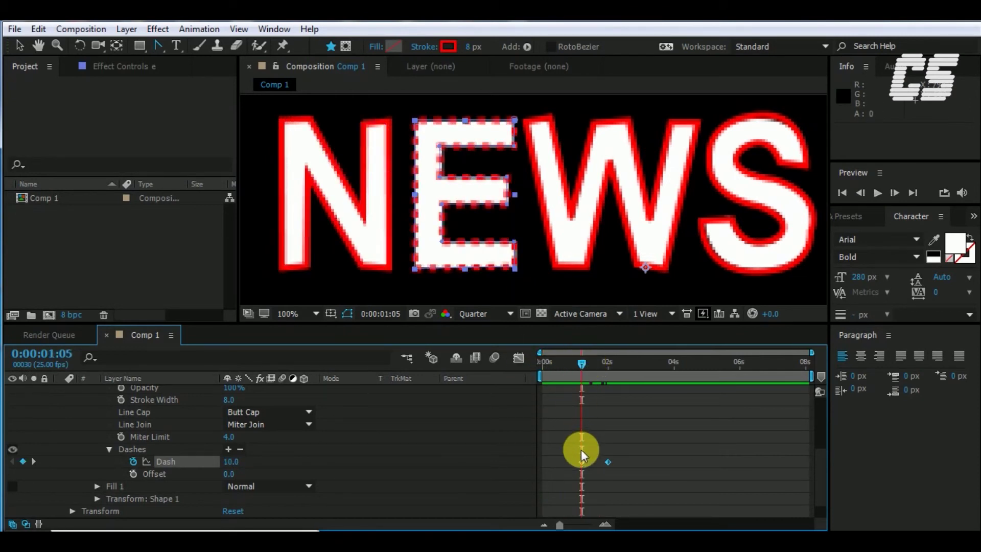
pyautogui.click(582, 462)
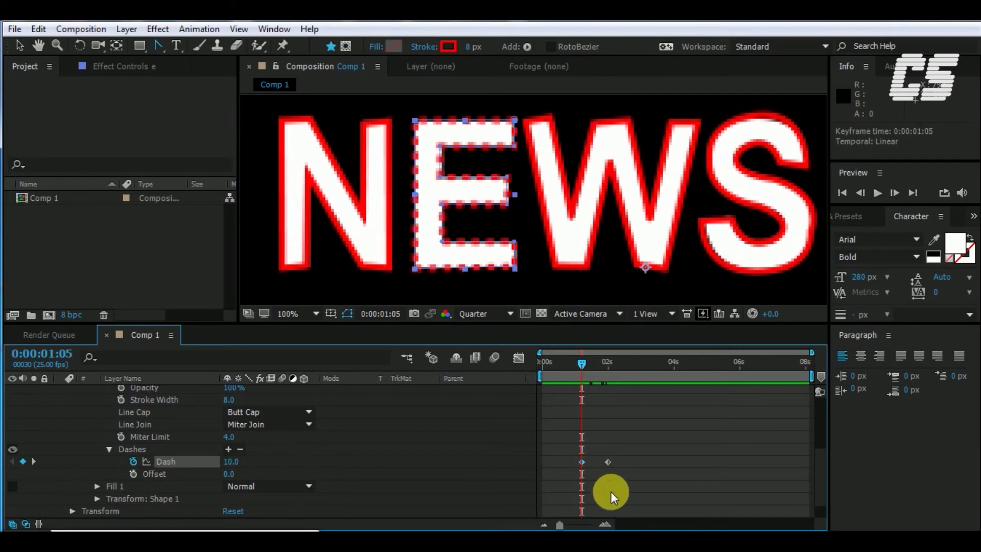
pyautogui.press('pagedown')
pyautogui.press('pageup')
pyautogui.press('pageup')
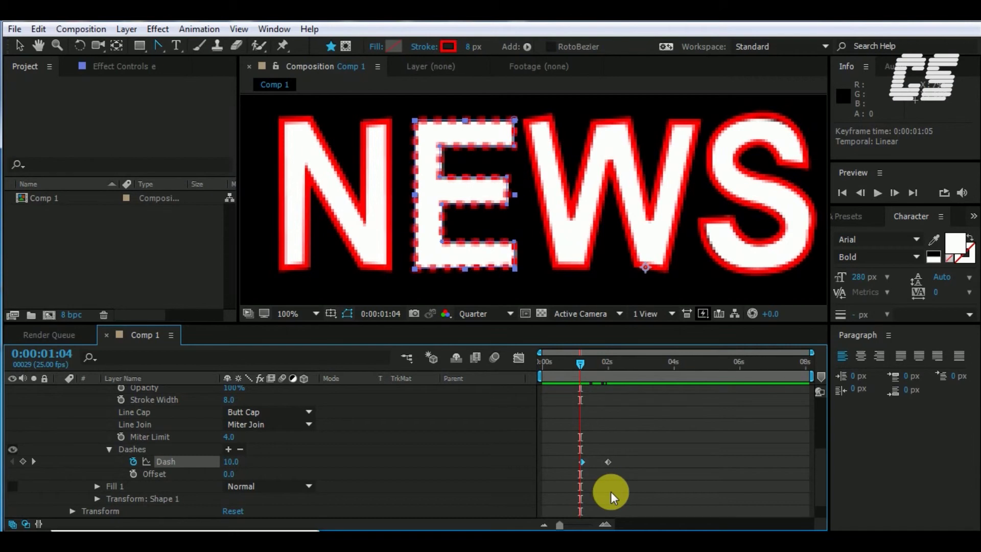
pyautogui.scroll(3, 212, 416)
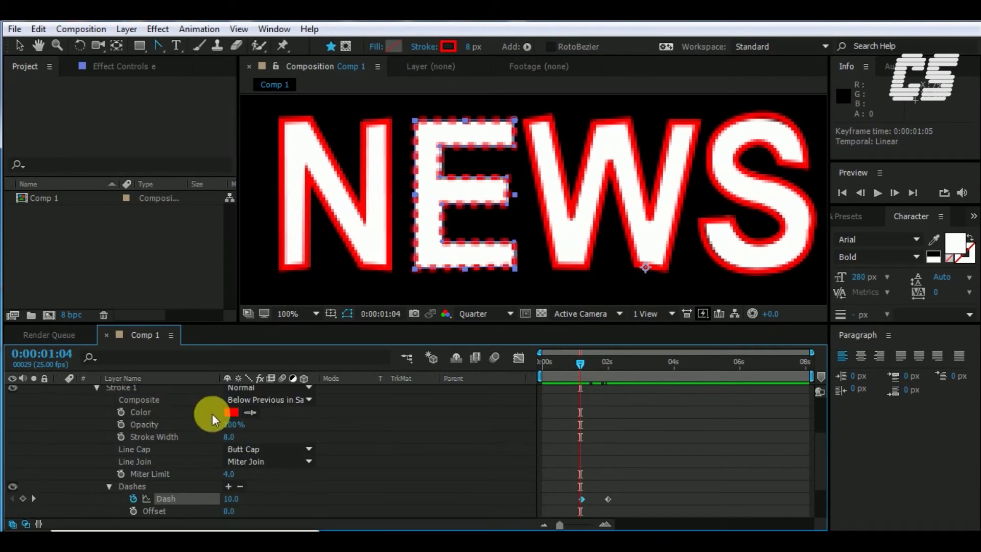
# Step: Keyframe the E stroke's Opacity at 1:04, set it to 0% at 1:03, and preview from the start
pyautogui.click(120, 425)
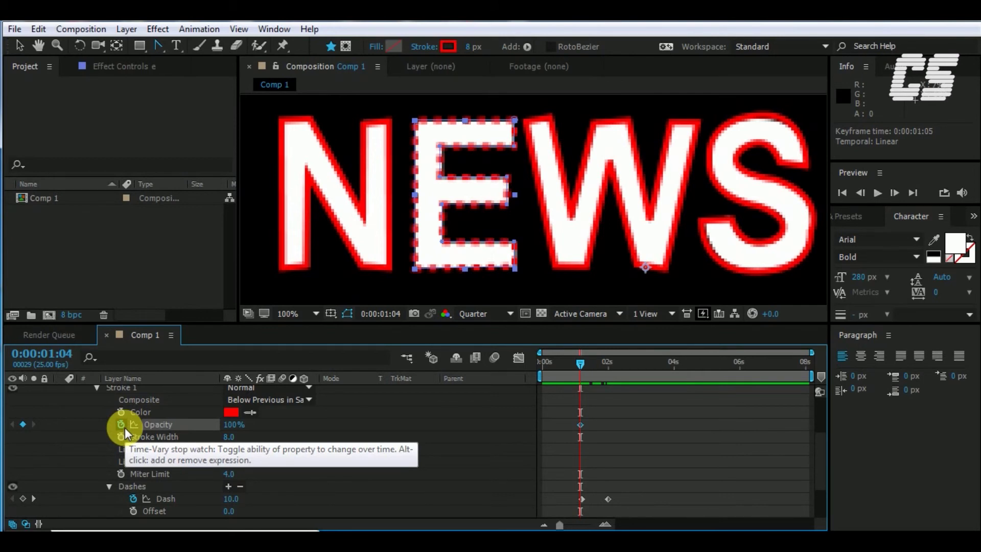
pyautogui.press('pageup')
pyautogui.moveTo(236, 432); pyautogui.dragTo(11, 448)
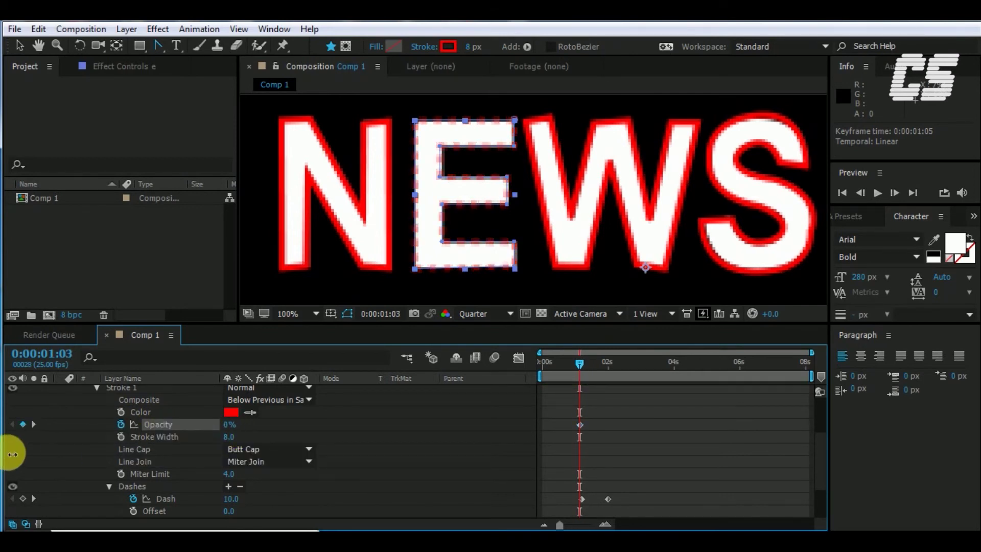
pyautogui.moveTo(579, 361); pyautogui.dragTo(525, 355)
pyautogui.click(877, 193)
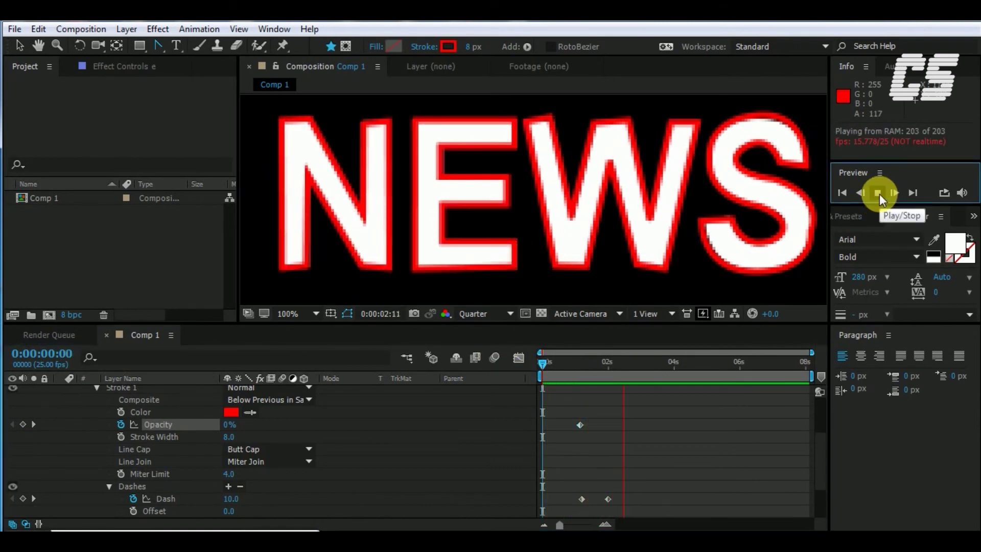
pyautogui.click(878, 193)
pyautogui.scroll(3, 82, 416)
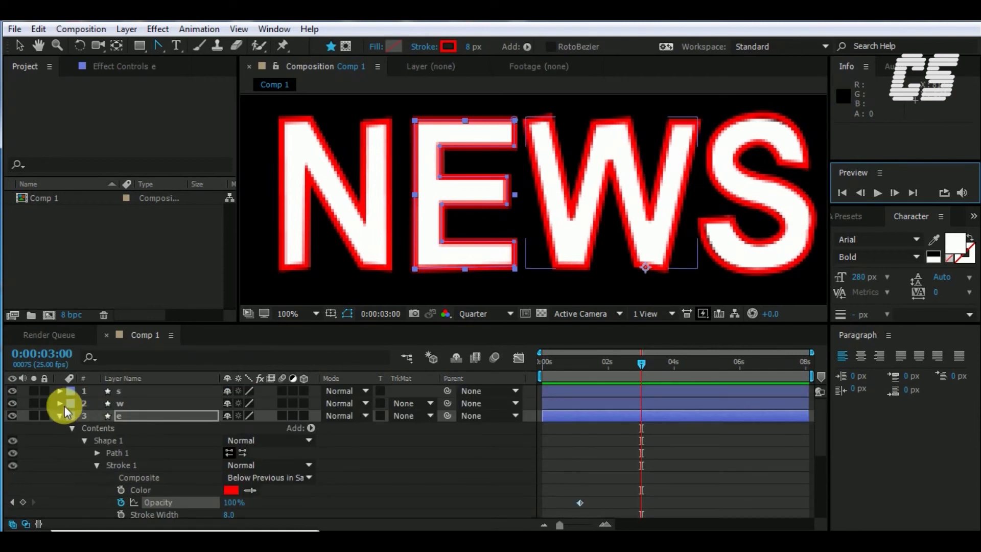
# Step: Collapse the e layer and turn off visibility of the white news text layer
pyautogui.click(59, 415)
pyautogui.click(12, 441)
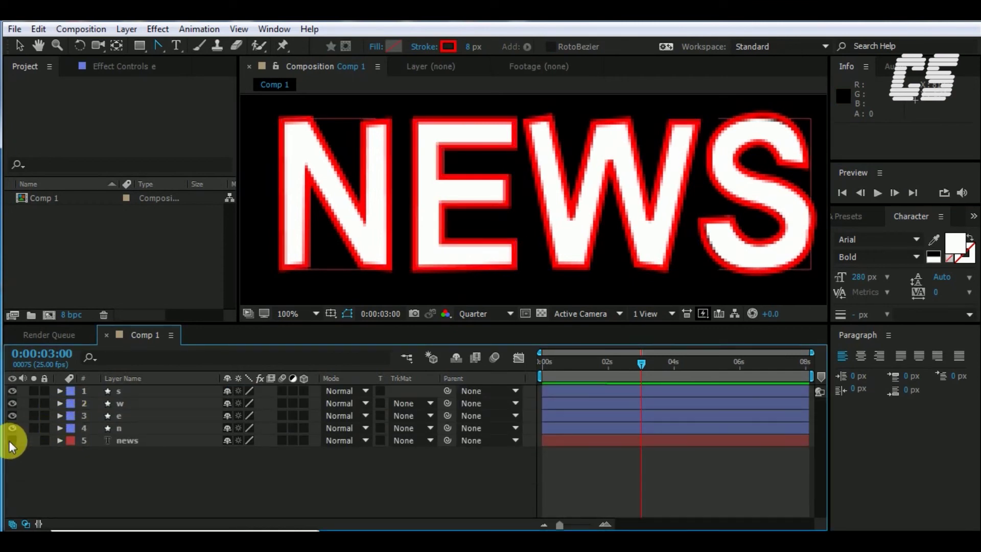
pyautogui.click(569, 361)
# Step: Preview the red NEWS outline draw-on from the start of the composition
pyautogui.press('Home')
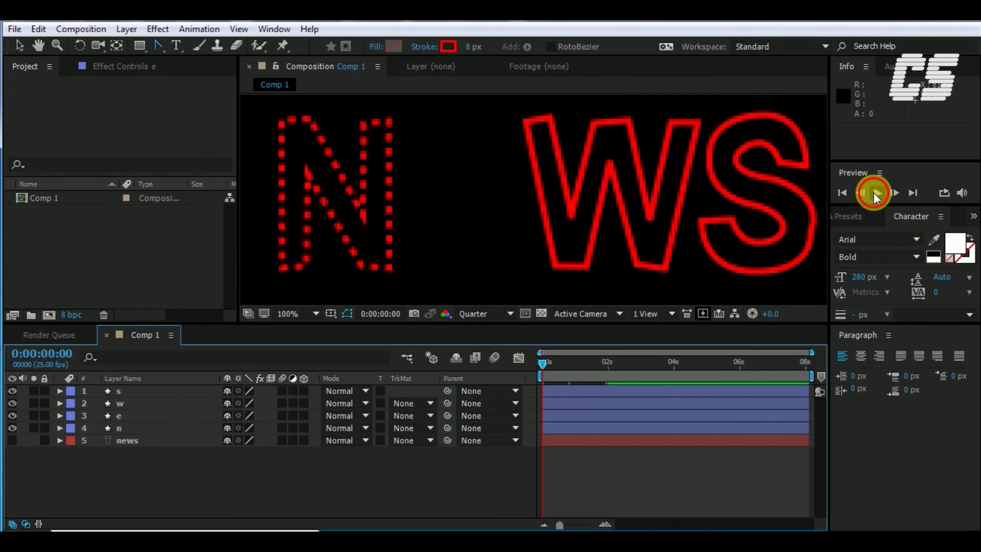
pyautogui.click(873, 193)
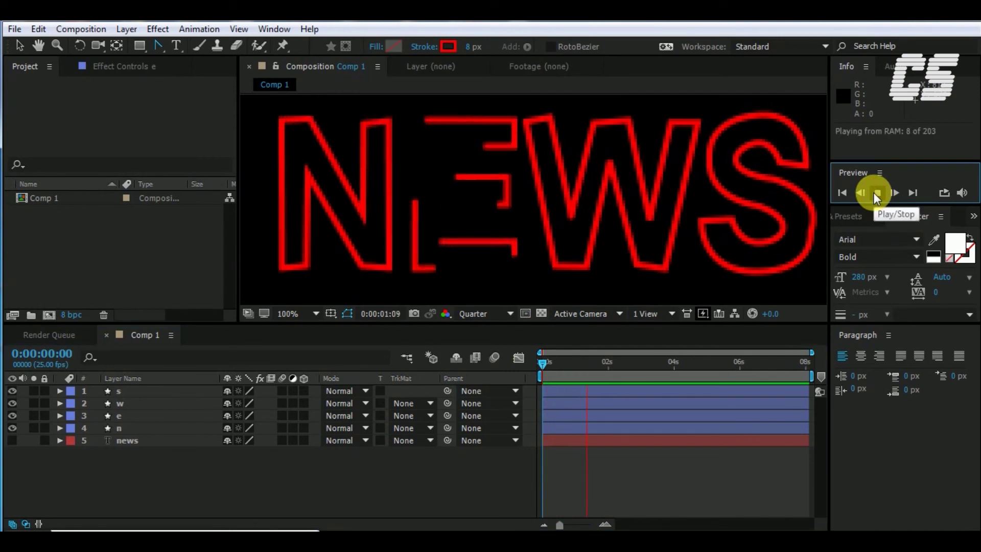
pyautogui.click(872, 192)
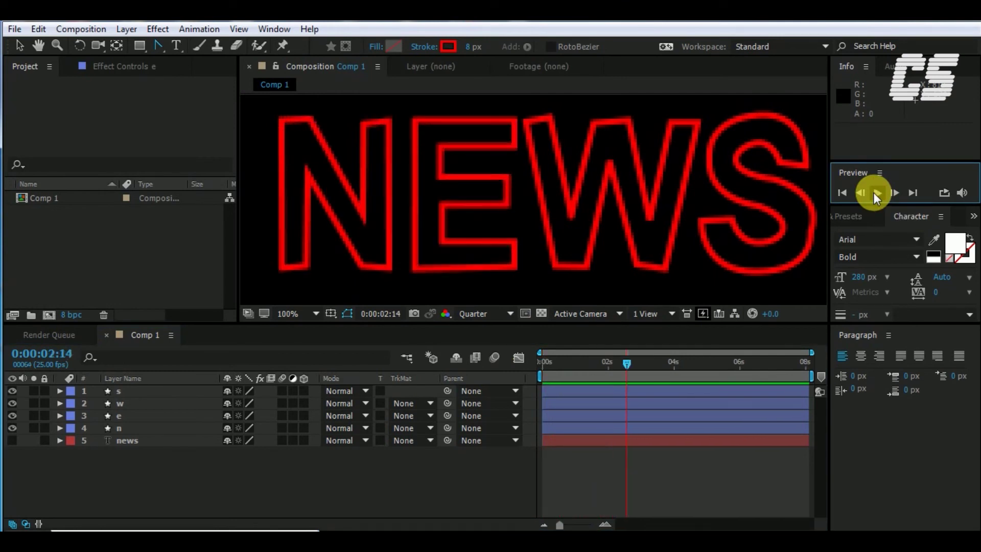